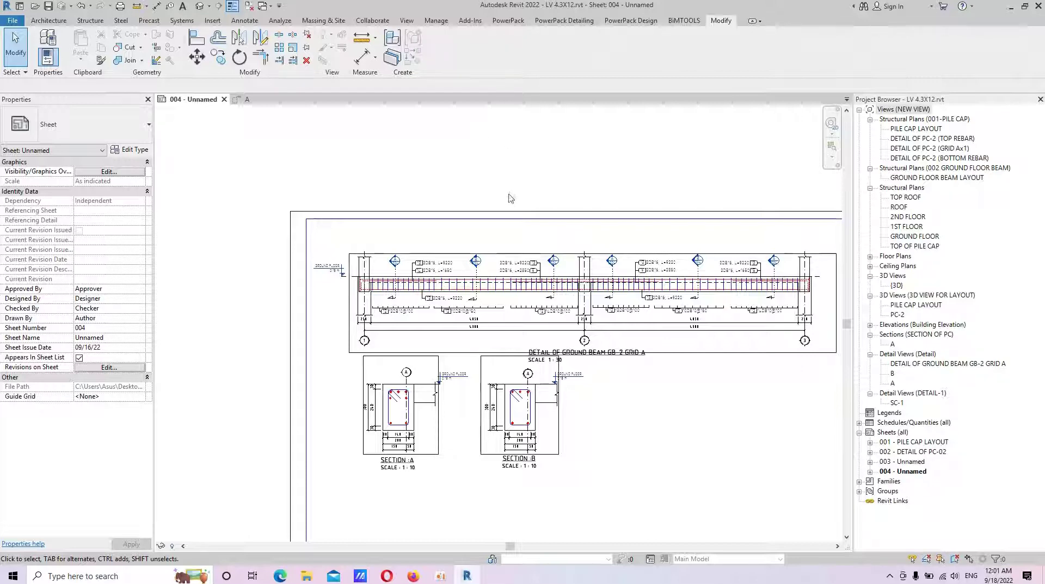
Inspect a DB16 bar in the beam detail viewport, then return to the sheet
{"action": "scroll", "coordinate": [582, 313], "scroll_direction": "up", "scroll_amount": 2}
{"action": "scroll", "coordinate": [593, 318], "scroll_direction": "up", "scroll_amount": 1}
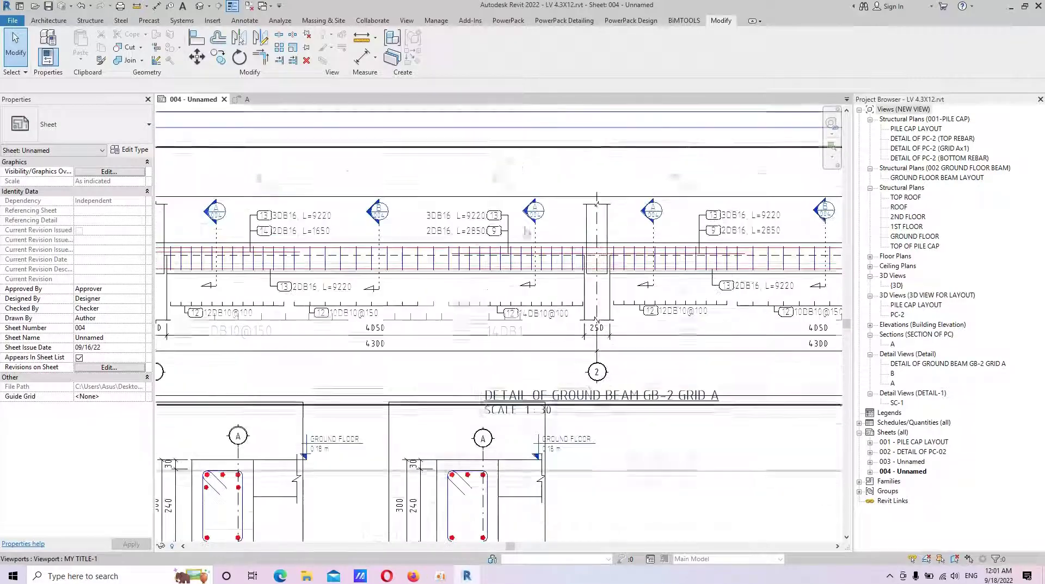
{"action": "scroll", "coordinate": [644, 283], "scroll_direction": "up", "scroll_amount": 2}
{"action": "scroll", "coordinate": [644, 283], "scroll_direction": "up", "scroll_amount": 2}
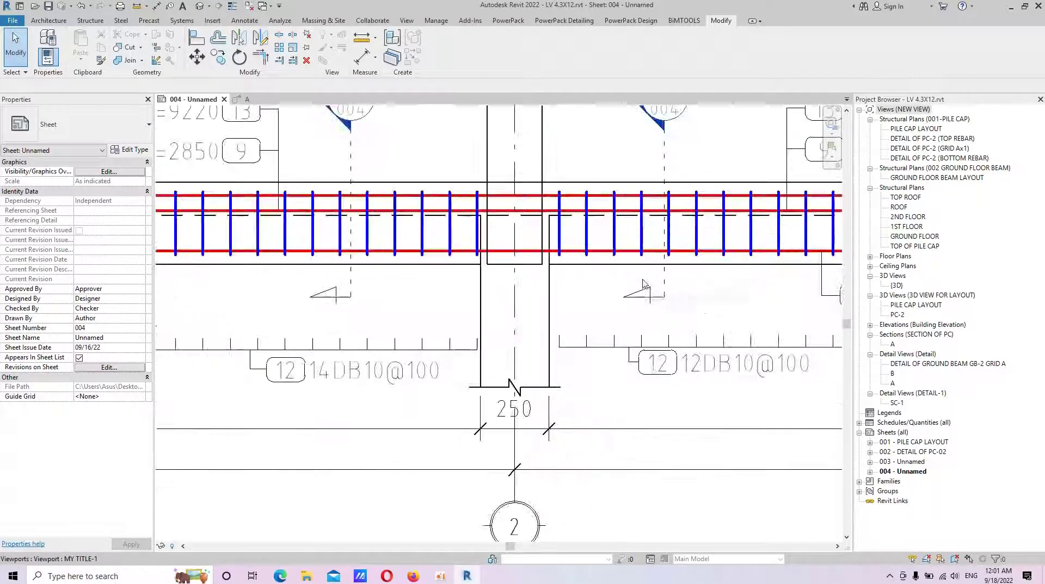
{"action": "scroll", "coordinate": [642, 284], "scroll_direction": "down", "scroll_amount": 2}
{"action": "scroll", "coordinate": [636, 284], "scroll_direction": "down", "scroll_amount": 2}
{"action": "scroll", "coordinate": [632, 285], "scroll_direction": "up", "scroll_amount": 3}
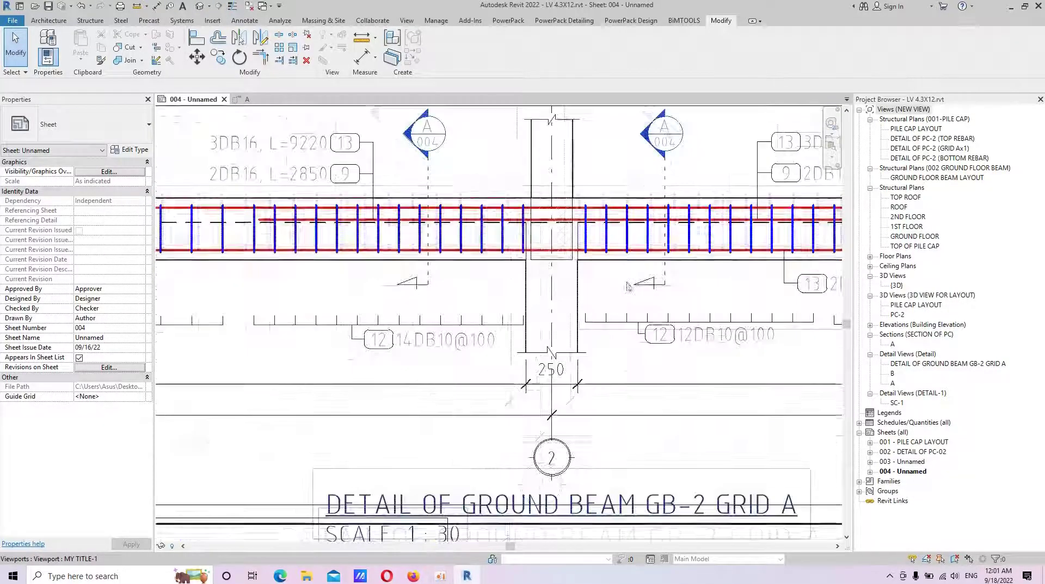
{"action": "scroll", "coordinate": [625, 288], "scroll_direction": "up", "scroll_amount": 1}
{"action": "double_click", "coordinate": [617, 292]}
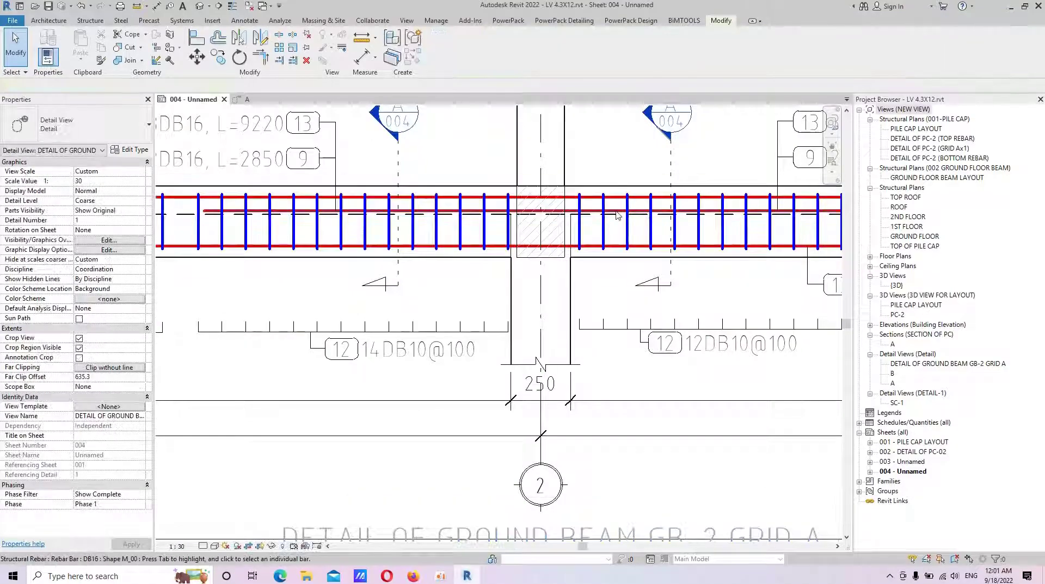
{"action": "left_click", "coordinate": [617, 216]}
{"action": "scroll", "coordinate": [631, 239], "scroll_direction": "down", "scroll_amount": 3}
{"action": "left_click", "coordinate": [677, 357]}
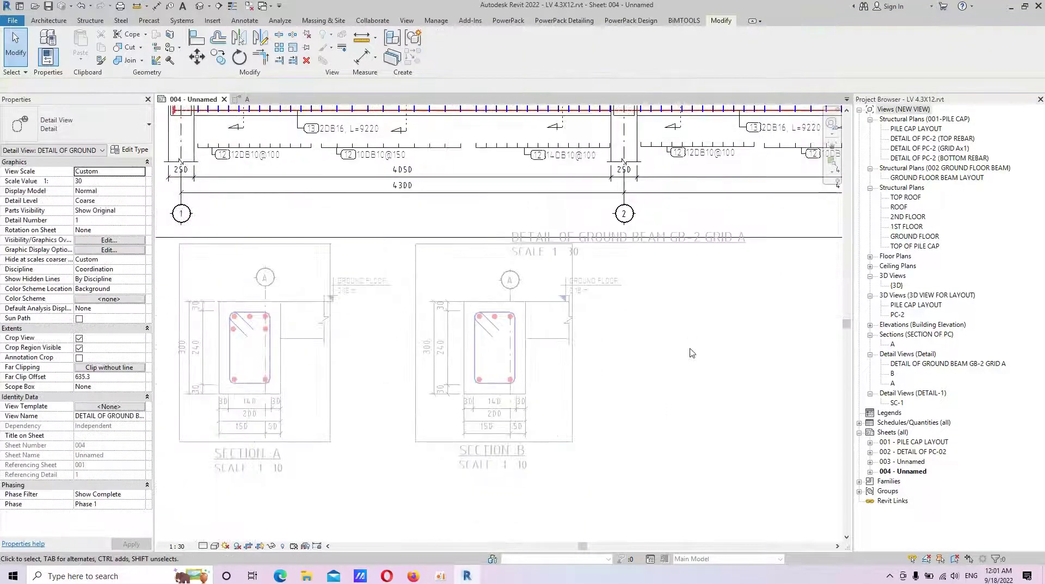
{"action": "double_click", "coordinate": [691, 354]}
{"action": "scroll", "coordinate": [460, 332], "scroll_direction": "up", "scroll_amount": 1}
{"action": "scroll", "coordinate": [461, 332], "scroll_direction": "up", "scroll_amount": 1}
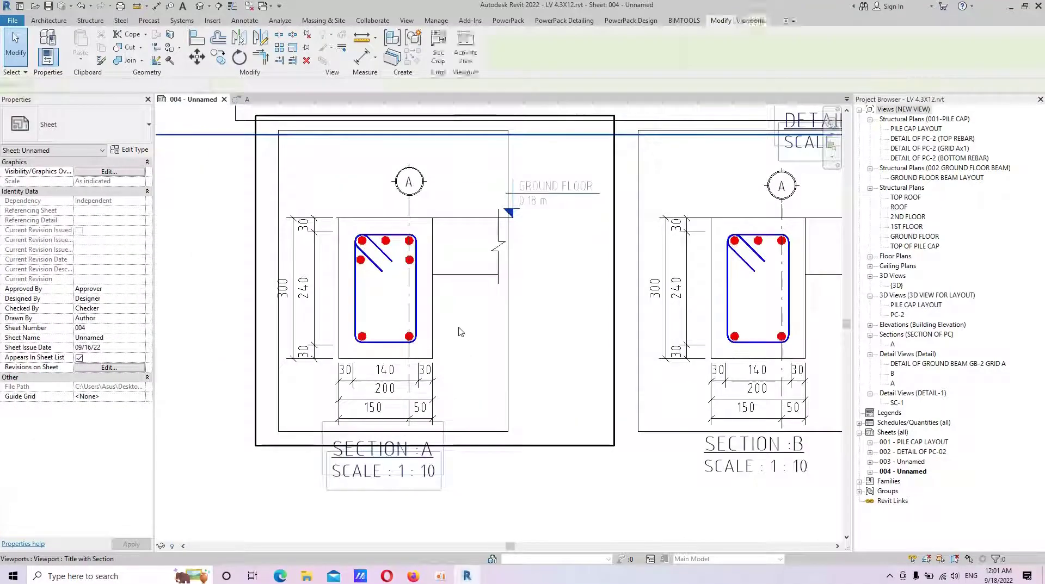
Place a 2DB16 text note beside Section A's bottom bars
{"action": "double_click", "coordinate": [460, 332]}
{"action": "scroll", "coordinate": [375, 305], "scroll_direction": "up", "scroll_amount": 2}
{"action": "scroll", "coordinate": [375, 304], "scroll_direction": "down", "scroll_amount": 3}
{"action": "scroll", "coordinate": [419, 283], "scroll_direction": "up", "scroll_amount": 1}
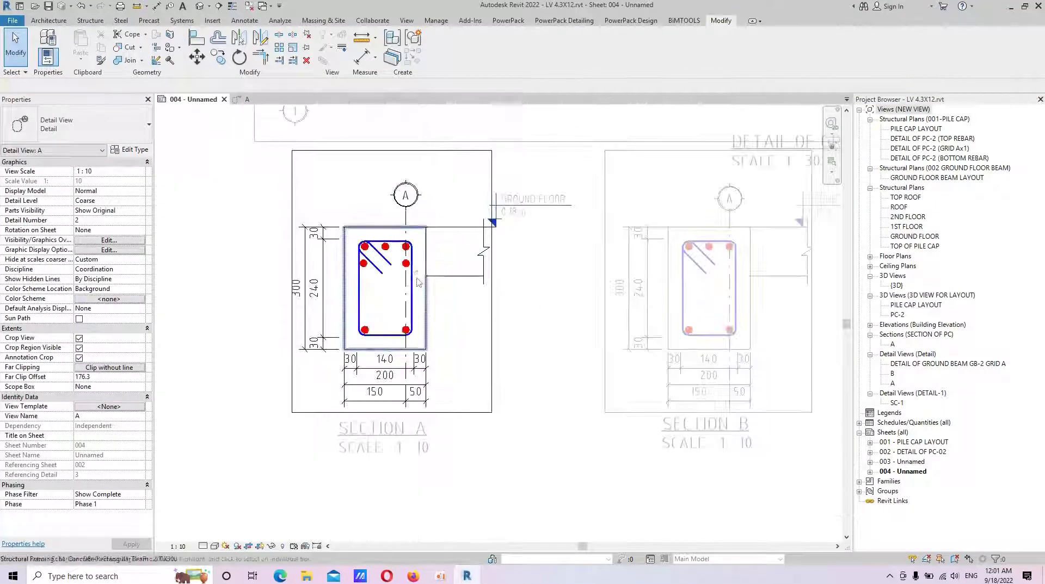
{"action": "scroll", "coordinate": [364, 267], "scroll_direction": "up", "scroll_amount": 2}
{"action": "middle_click_drag", "start_coordinate": [411, 230], "coordinate": [508, 191]}
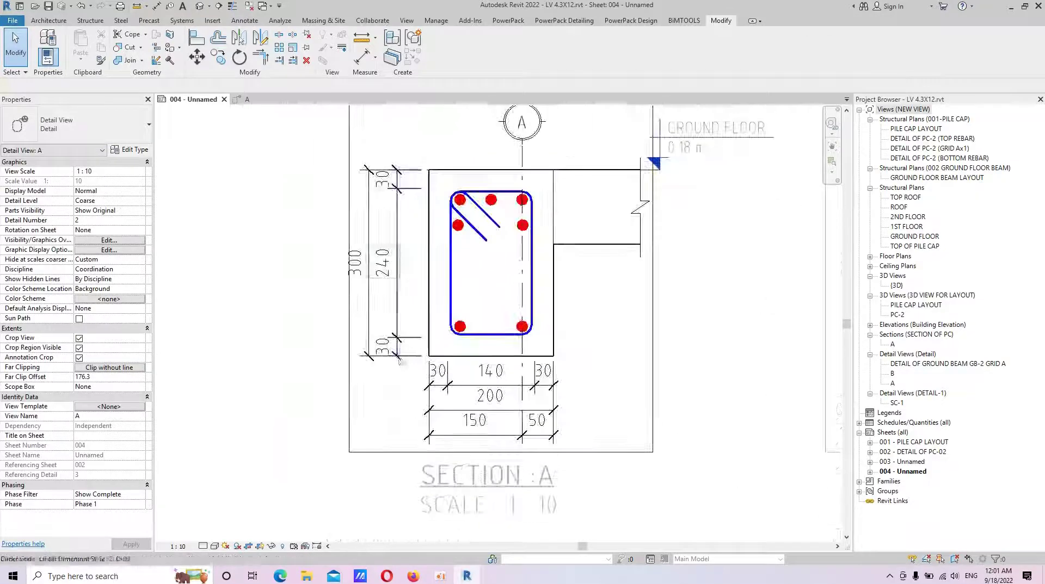
{"action": "key", "text": "x"}
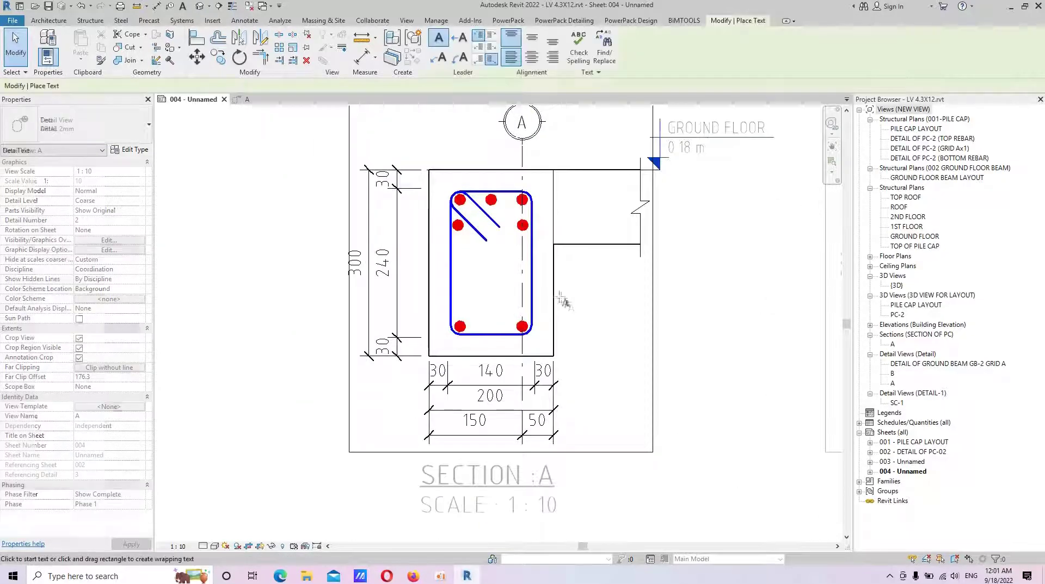
{"action": "left_click", "coordinate": [558, 309]}
{"action": "type", "text": "2DB16"}
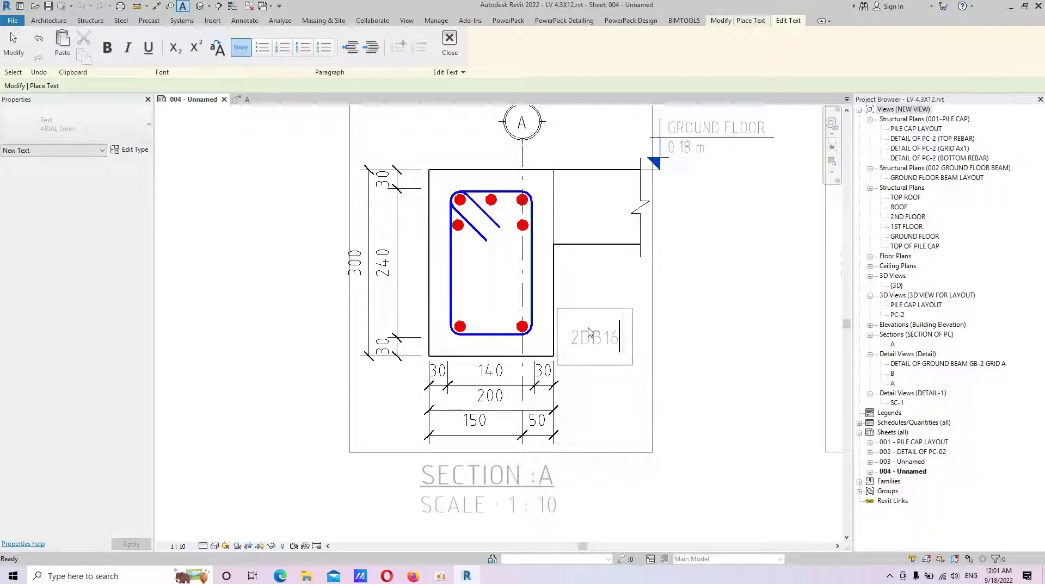
{"action": "left_click", "coordinate": [607, 300]}
{"action": "key", "text": "Escape"}
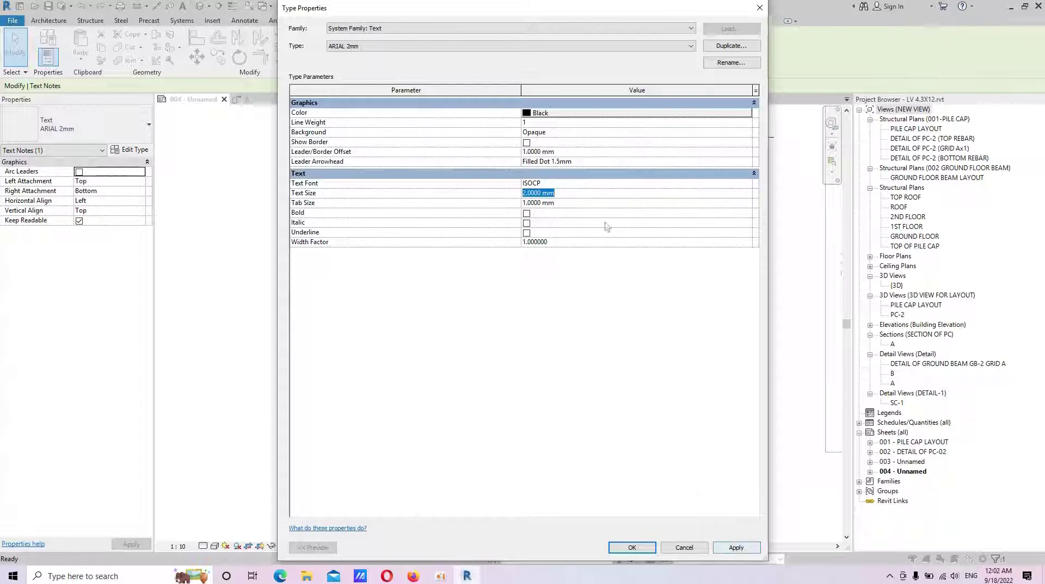
Set the ARIAL 2mm text type background to Transparent and nudge the note up
{"action": "left_click", "coordinate": [747, 132]}
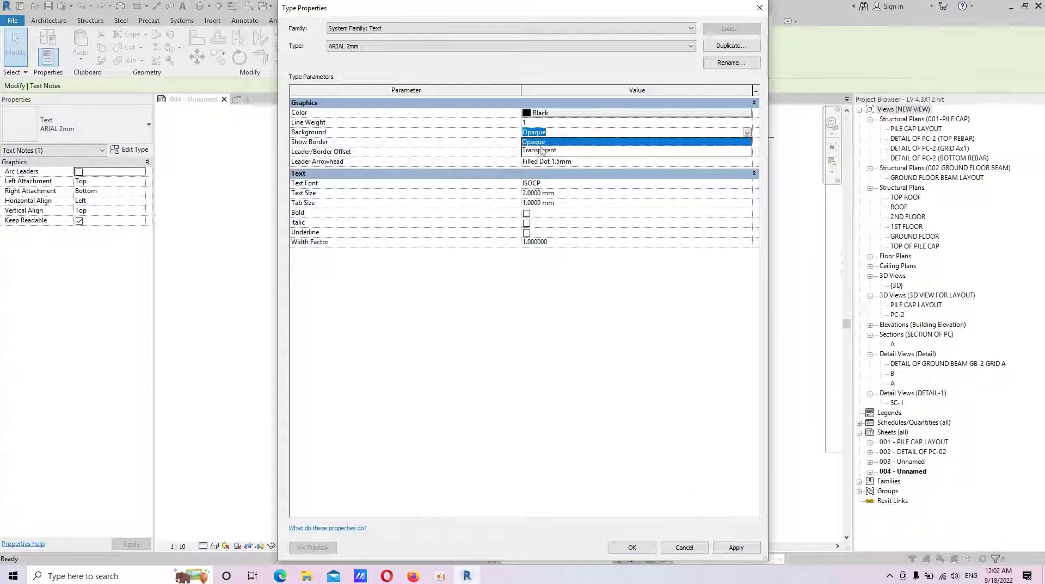
{"action": "left_click", "coordinate": [535, 151]}
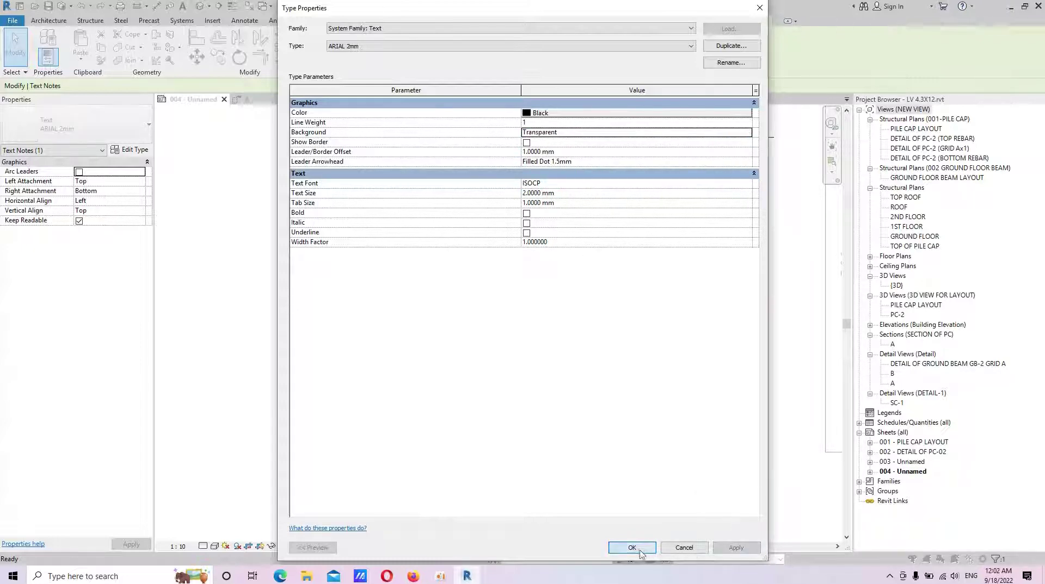
{"action": "left_click", "coordinate": [631, 548]}
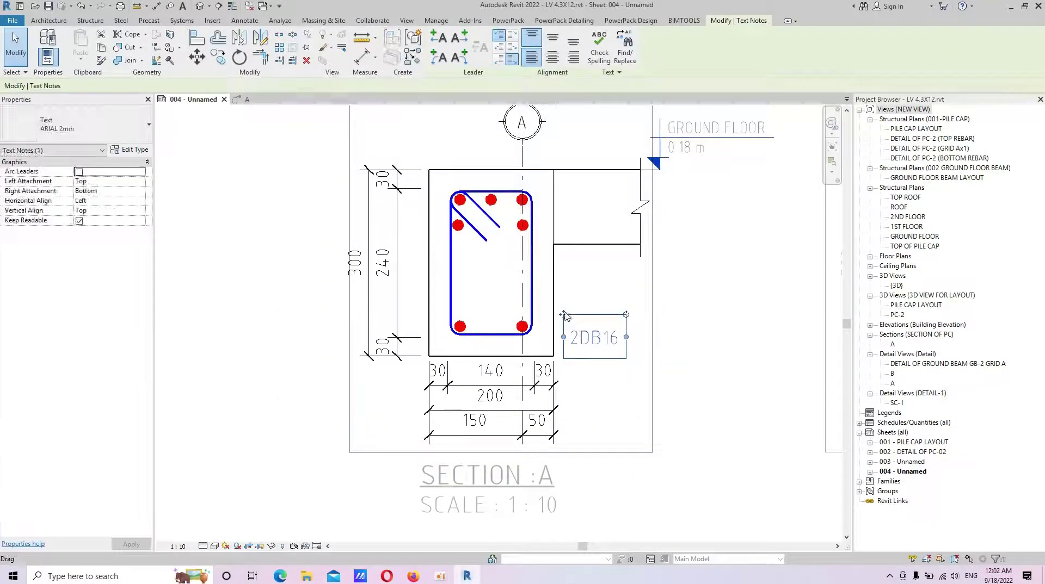
{"action": "left_click_drag", "start_coordinate": [564, 316], "coordinate": [561, 301]}
Drag the 2DB16, L=9220 rebar tag into Section A, just above the 2DB16 note
{"action": "key", "text": "Escape"}
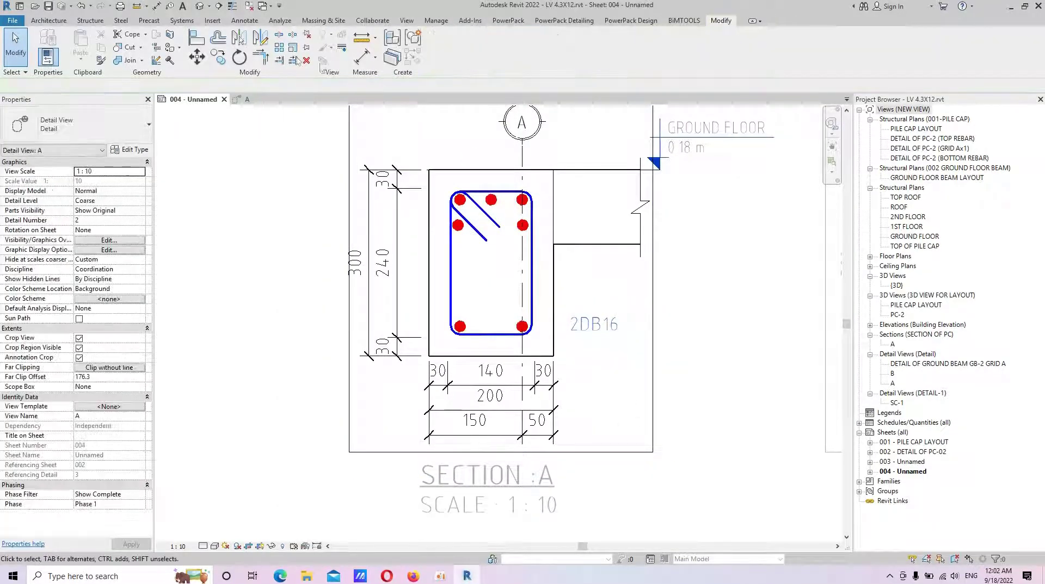
{"action": "left_click", "coordinate": [48, 20]}
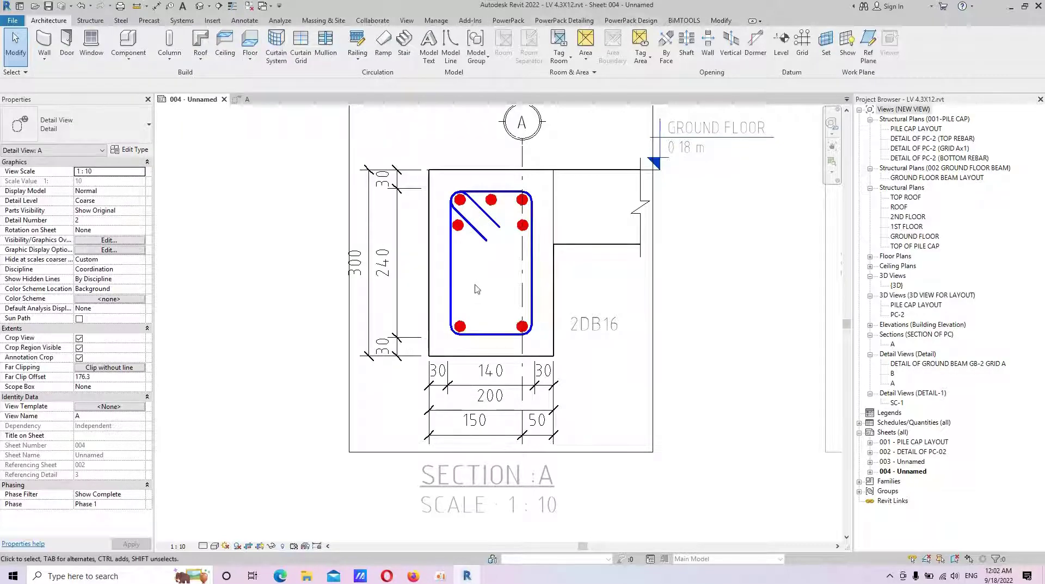
{"action": "key", "text": "g"}
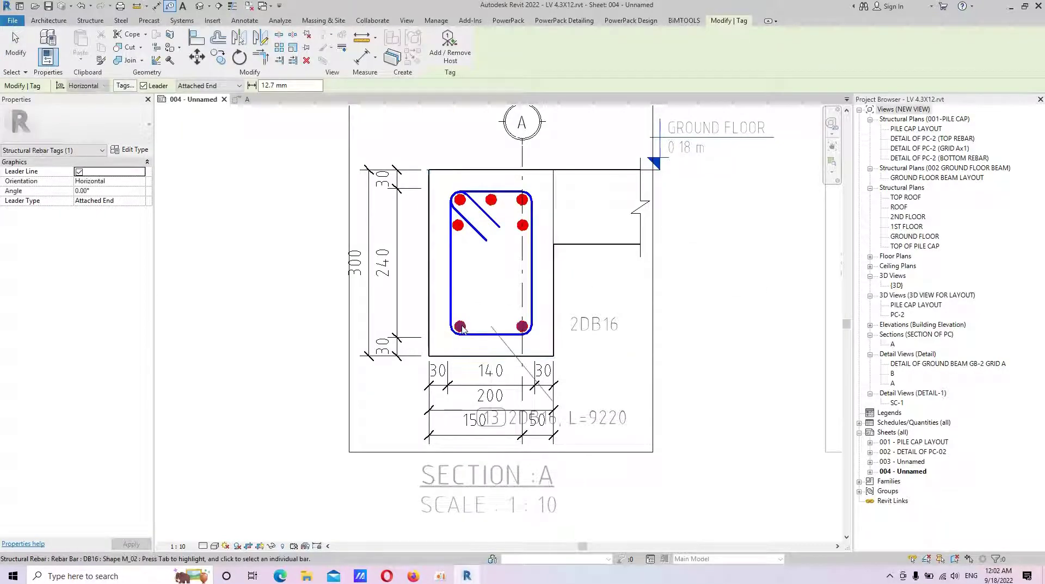
{"action": "key", "text": "Escape"}
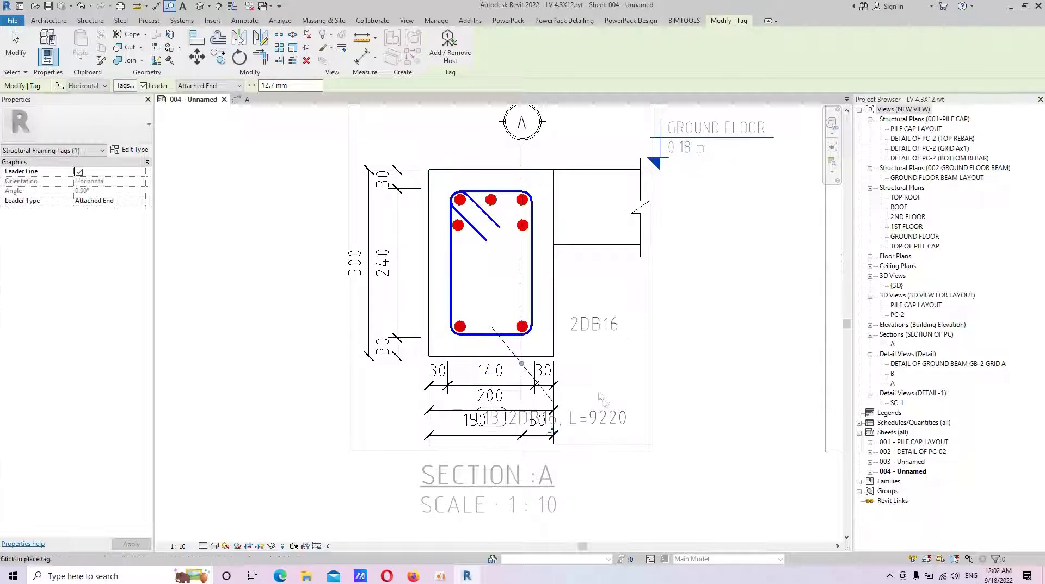
{"action": "left_click", "coordinate": [559, 433]}
{"action": "left_click_drag", "start_coordinate": [607, 335], "coordinate": [589, 346]}
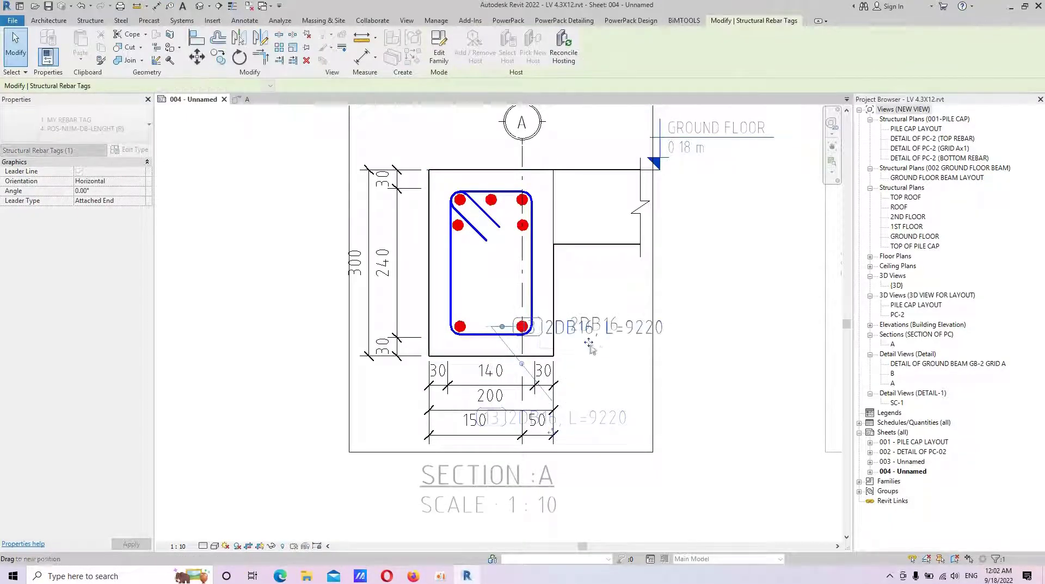
{"action": "left_click", "coordinate": [653, 261]}
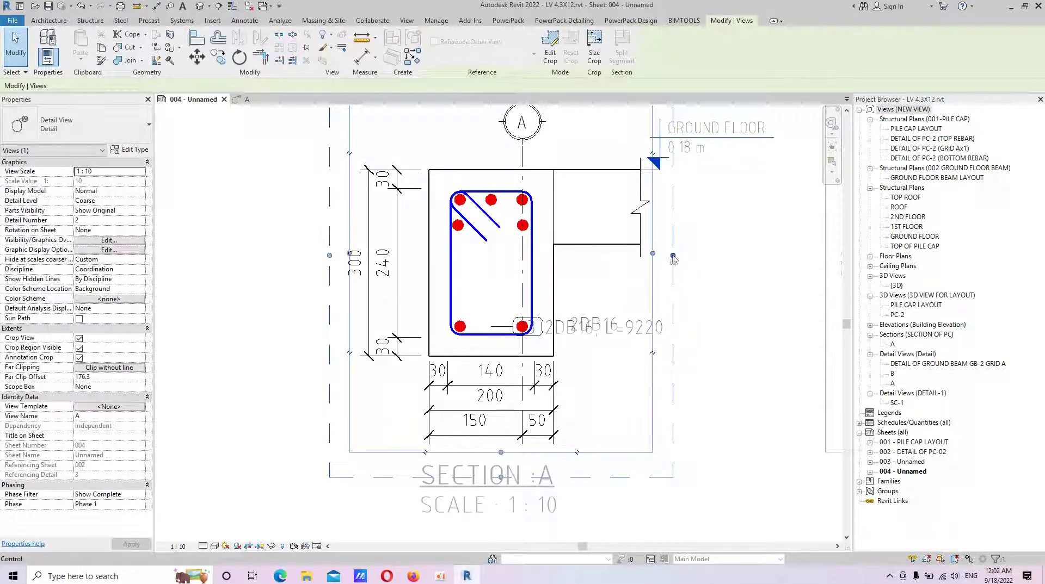
{"action": "left_click", "coordinate": [610, 347]}
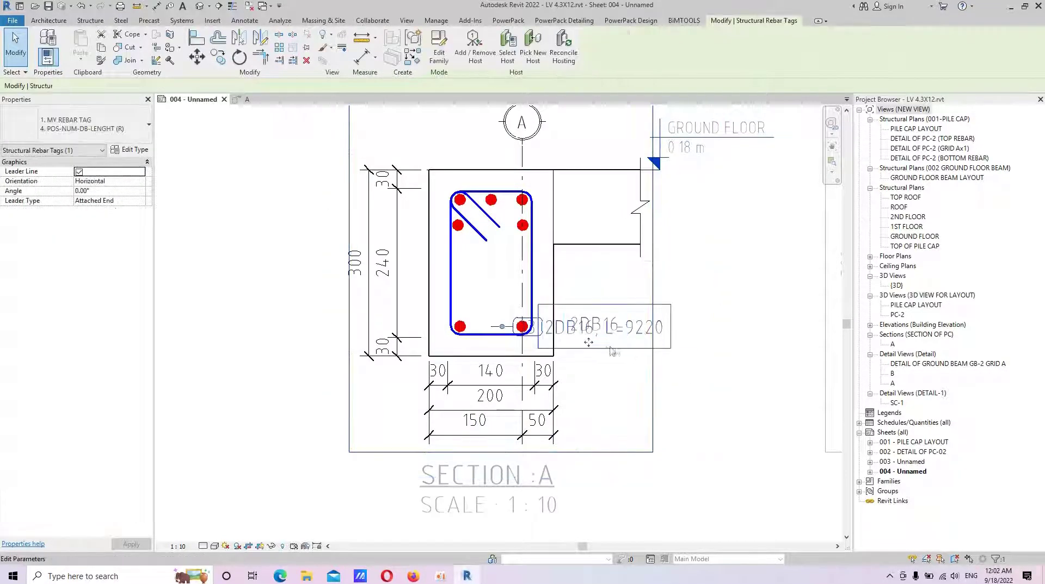
{"action": "mouse_move", "coordinate": [619, 303]}
{"action": "left_mouse_down"}
{"action": "mouse_move", "coordinate": [597, 294]}
{"action": "mouse_move", "coordinate": [596, 325]}
{"action": "left_mouse_up"}
{"action": "scroll", "coordinate": [595, 324], "scroll_direction": "up", "scroll_amount": 1}
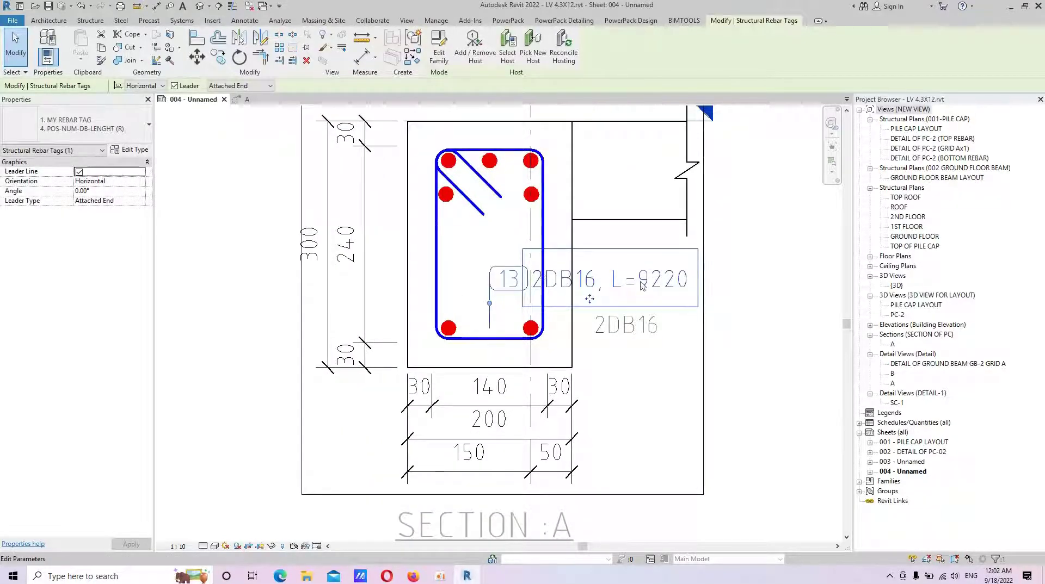
{"action": "left_click", "coordinate": [644, 283]}
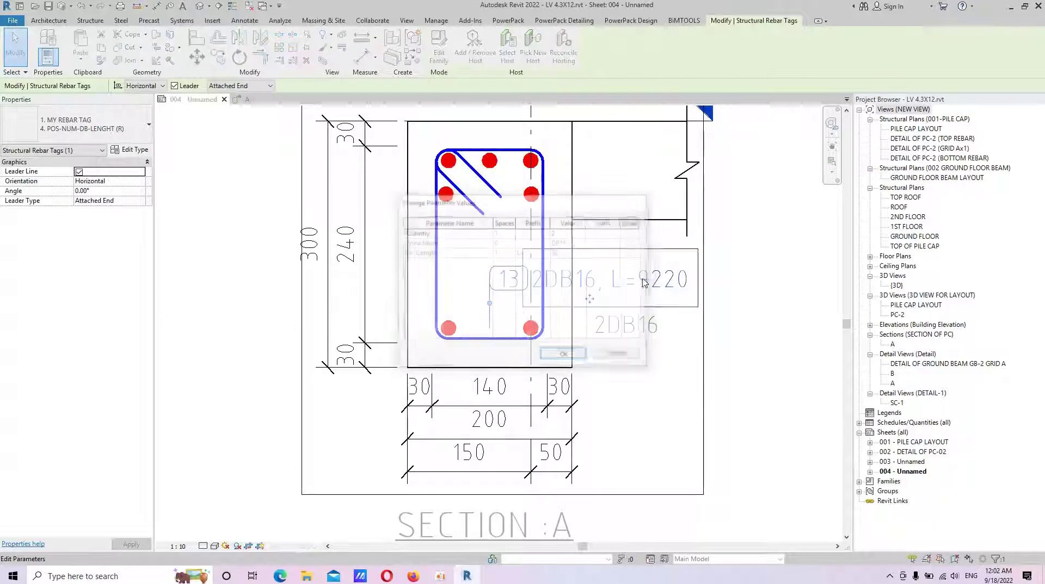
{"action": "key", "text": "Escape"}
{"action": "key", "text": "Escape"}
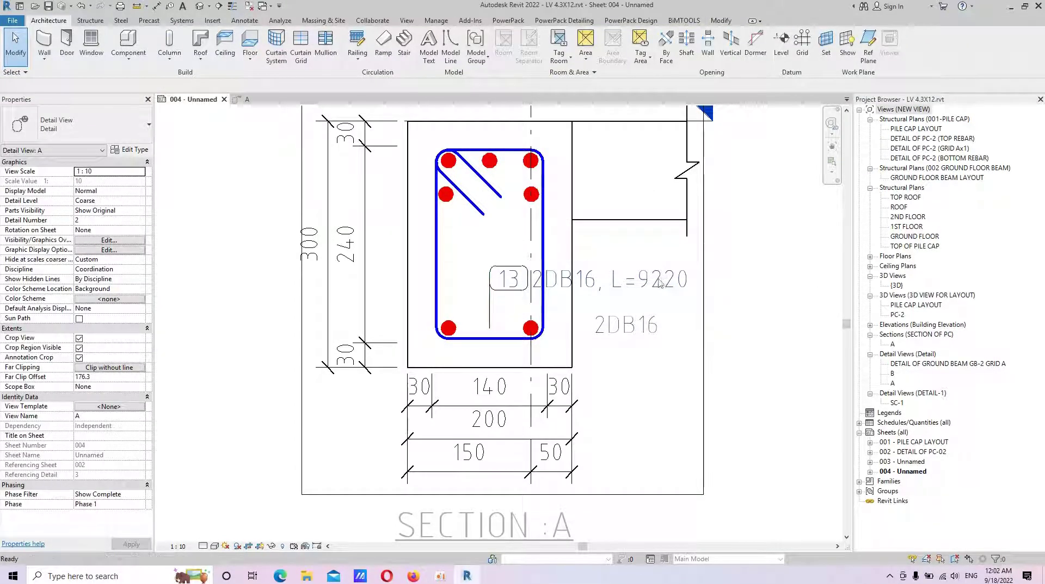
Delete the 2DB16, L=9220 rebar tag and copy the 2DB16 note twice above the original
{"action": "left_click", "coordinate": [655, 284]}
{"action": "key", "text": "Delete"}
{"action": "scroll", "coordinate": [630, 329], "scroll_direction": "down", "scroll_amount": 1}
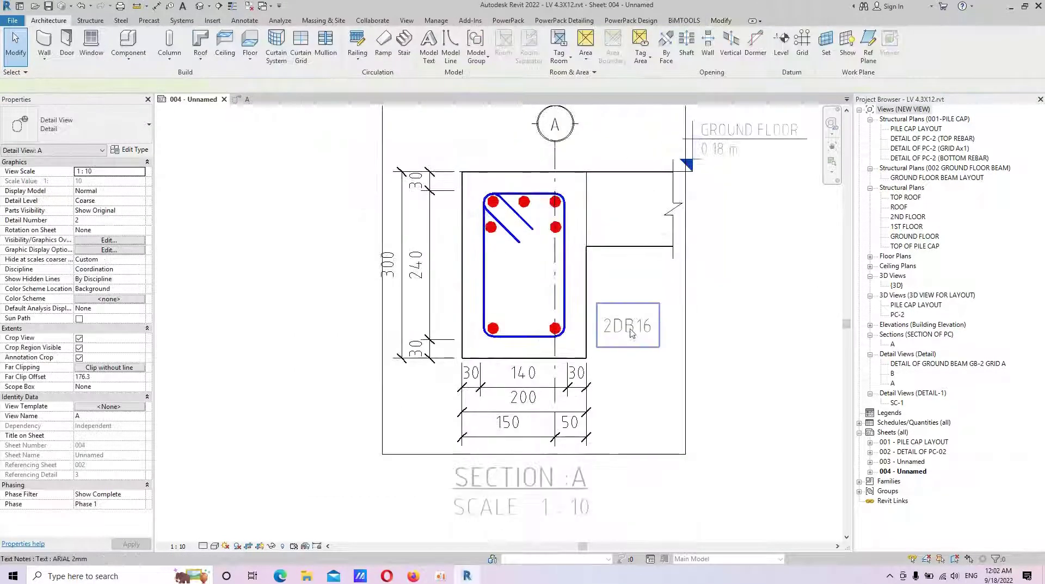
{"action": "left_click", "coordinate": [631, 333]}
{"action": "key", "text": "c"}
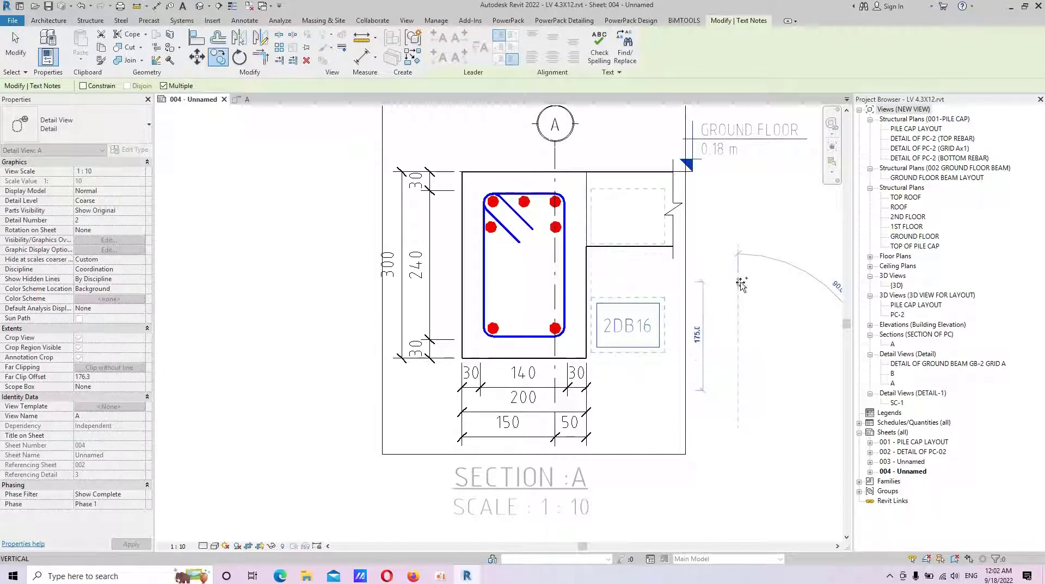
{"action": "left_click", "coordinate": [740, 294]}
{"action": "scroll", "coordinate": [643, 212], "scroll_direction": "up", "scroll_amount": 1}
{"action": "key", "text": "Escape"}
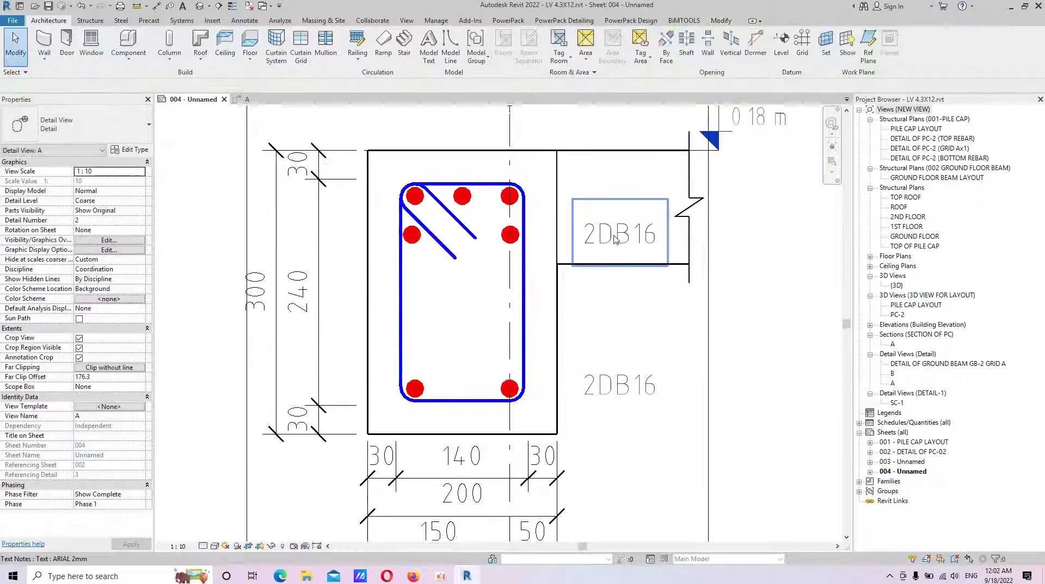
{"action": "key", "text": "c"}
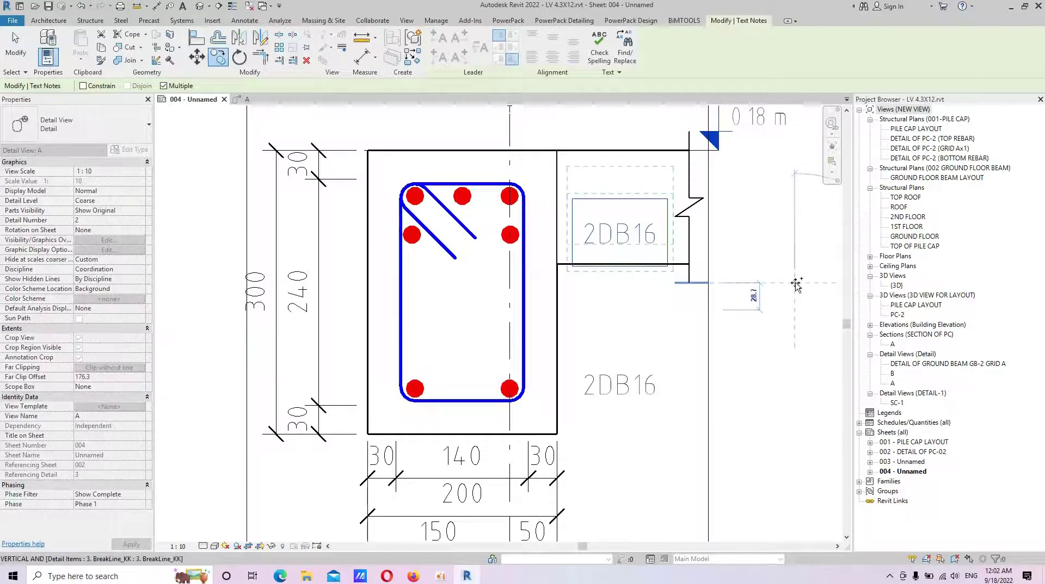
{"action": "left_click", "coordinate": [793, 278]}
{"action": "key", "text": "Escape"}
{"action": "key", "text": "Escape"}
Edit the upper copied note to read 3DB16
{"action": "left_click", "coordinate": [629, 200]}
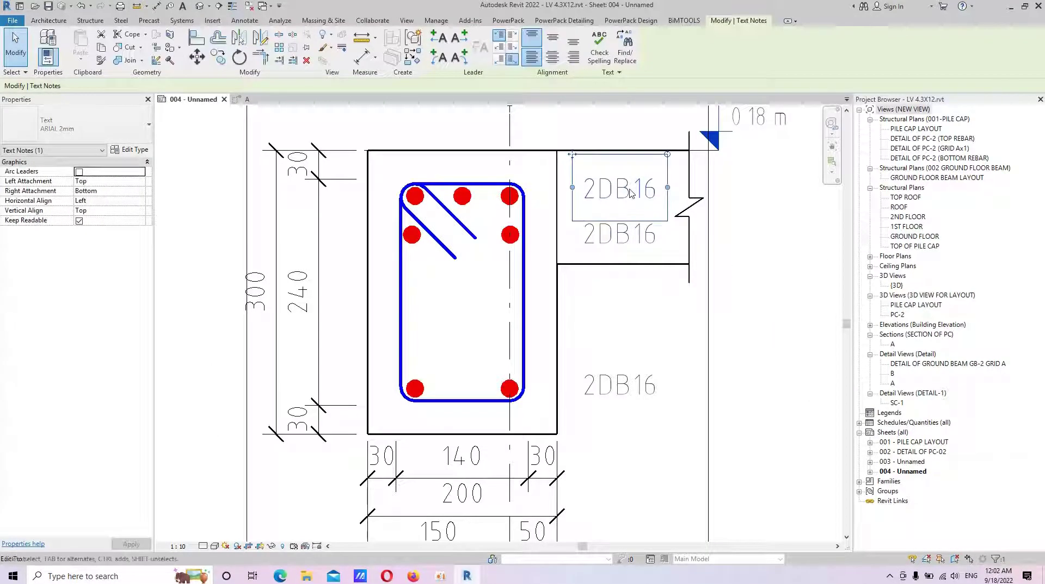
{"action": "double_click", "coordinate": [598, 191]}
{"action": "double_click", "coordinate": [597, 191]}
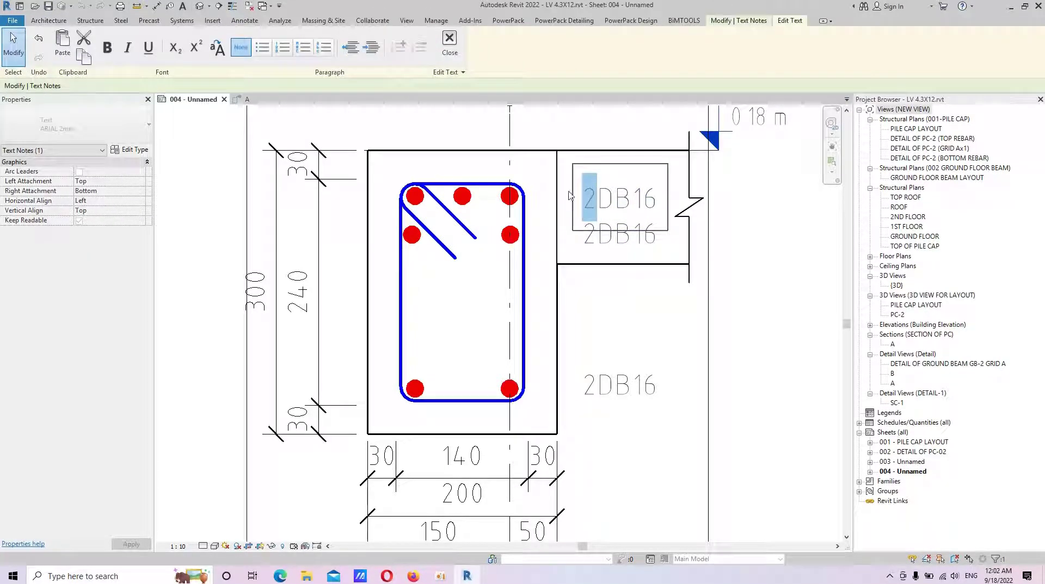
{"action": "type", "text": "3"}
{"action": "left_click", "coordinate": [730, 253]}
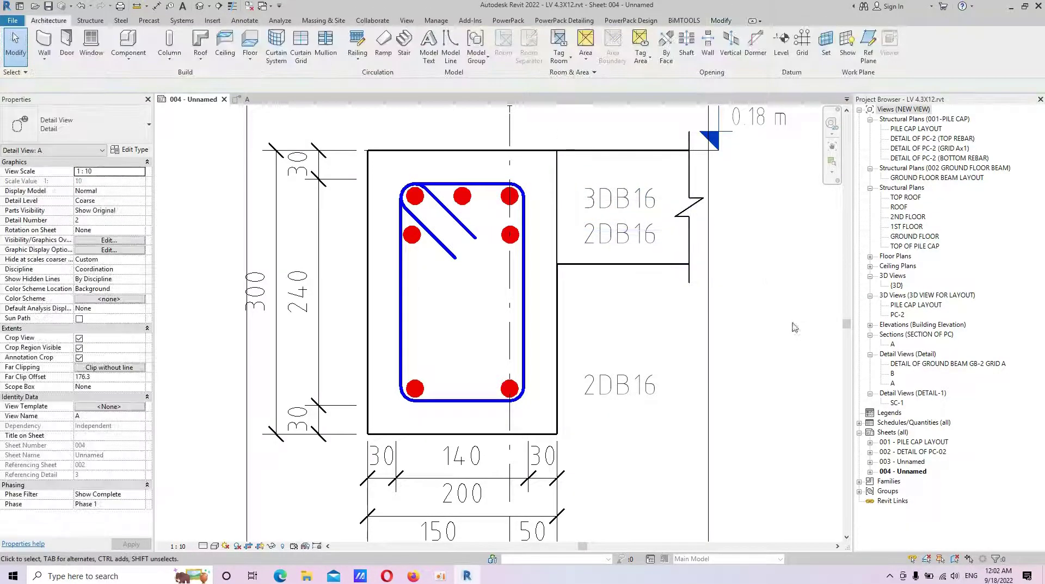
{"action": "scroll", "coordinate": [794, 327], "scroll_direction": "down", "scroll_amount": 5}
{"action": "scroll", "coordinate": [548, 390], "scroll_direction": "up", "scroll_amount": 2}
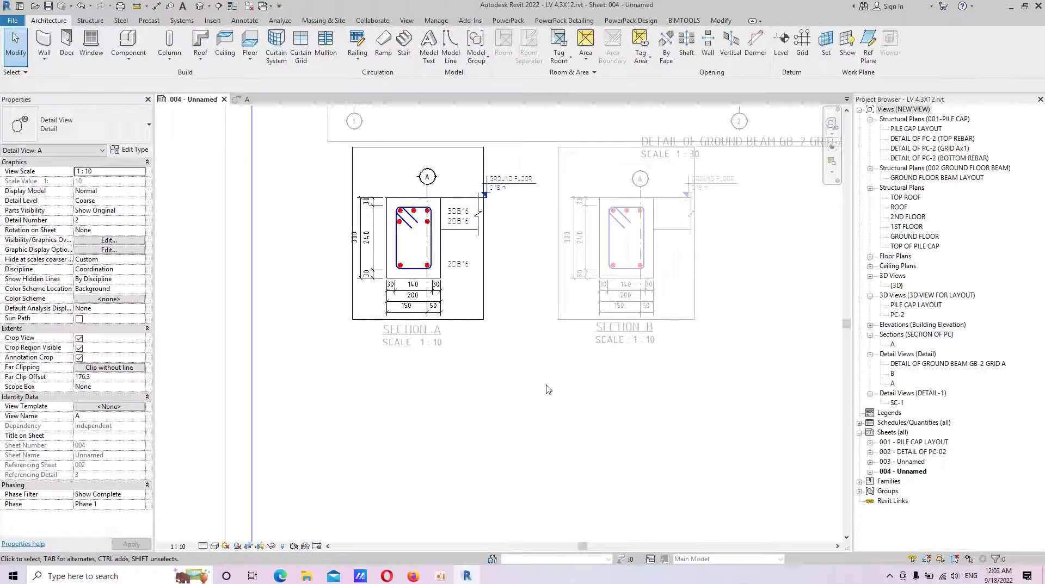
Copy Section A's 3DB16 and 2DB16 notes to the clipboard
{"action": "scroll", "coordinate": [453, 237], "scroll_direction": "up", "scroll_amount": 3}
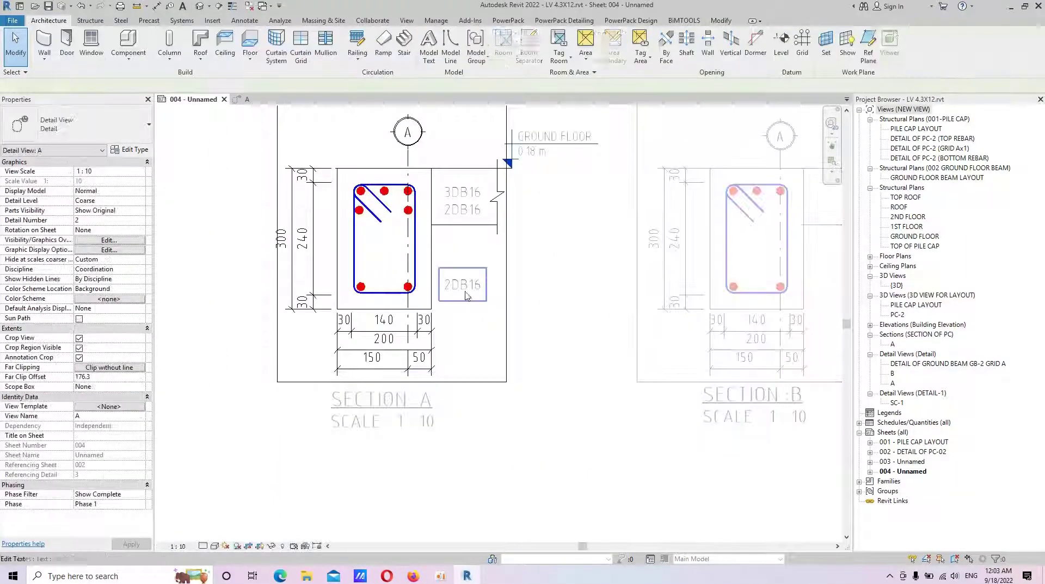
{"action": "left_click", "coordinate": [466, 296]}
{"action": "left_click", "coordinate": [461, 188], "text": "ctrl"}
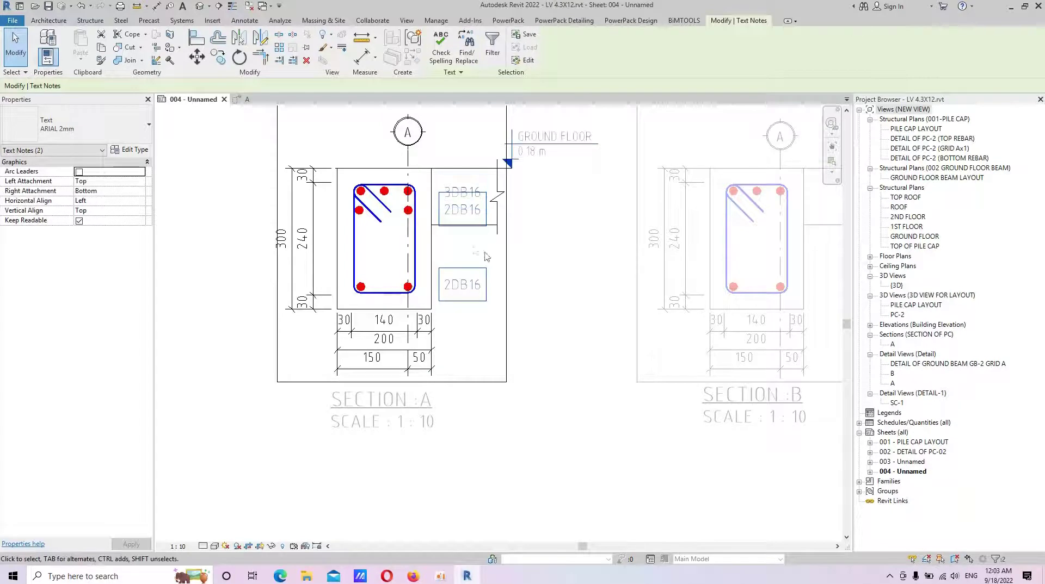
{"action": "left_click", "coordinate": [486, 257]}
{"action": "scroll", "coordinate": [457, 215], "scroll_direction": "up", "scroll_amount": 1}
{"action": "scroll", "coordinate": [457, 215], "scroll_direction": "up", "scroll_amount": 1}
{"action": "left_click", "coordinate": [469, 179]}
{"action": "left_click", "coordinate": [474, 321], "text": "ctrl"}
{"action": "left_click", "coordinate": [101, 48]}
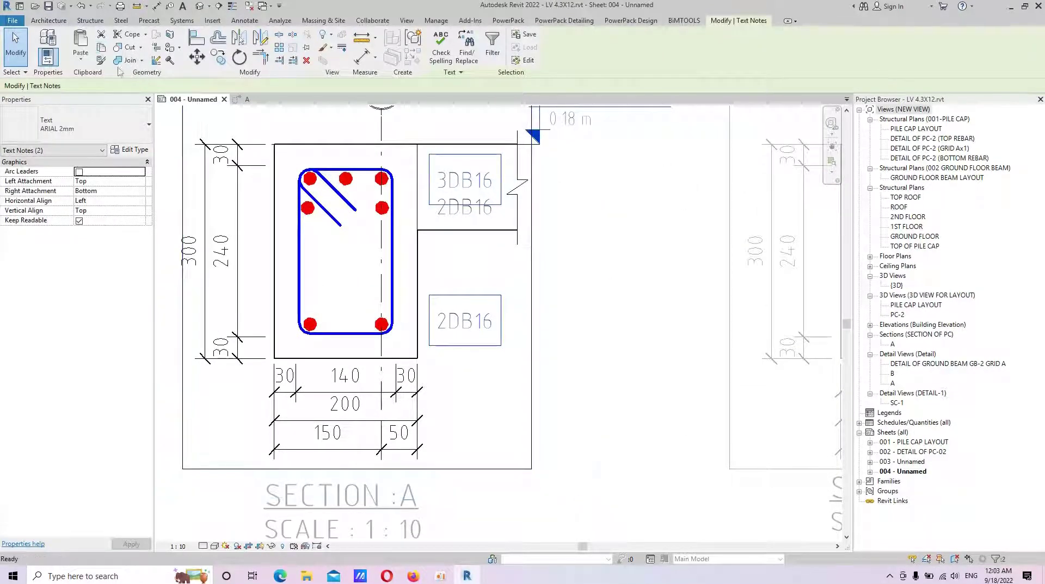
{"action": "scroll", "coordinate": [543, 292], "scroll_direction": "down", "scroll_amount": 3}
{"action": "key", "text": "Escape"}
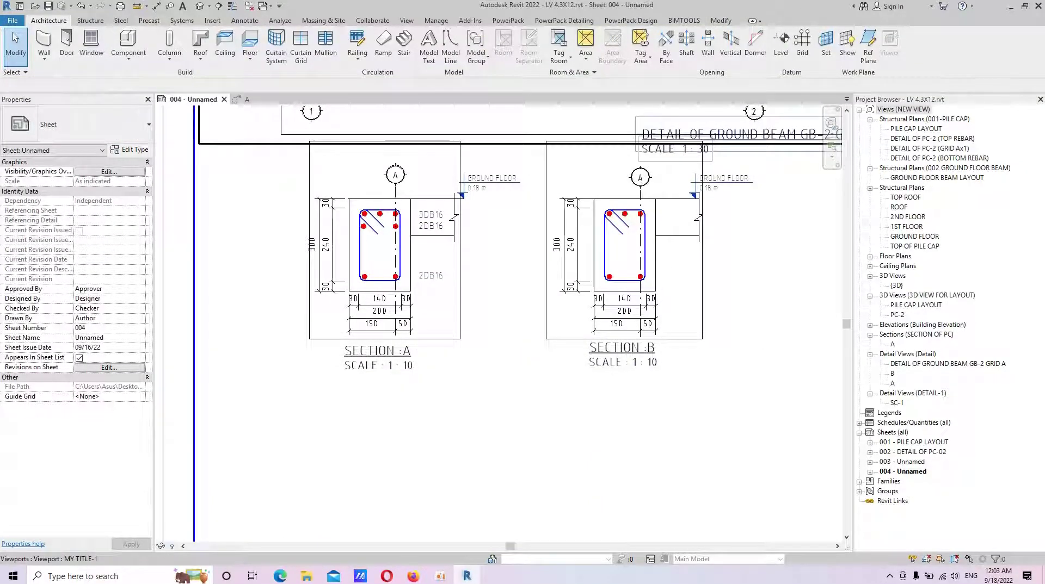
Paste the two notes aligned into Detail View: B
{"action": "left_click", "coordinate": [718, 19]}
{"action": "left_click", "coordinate": [85, 64]}
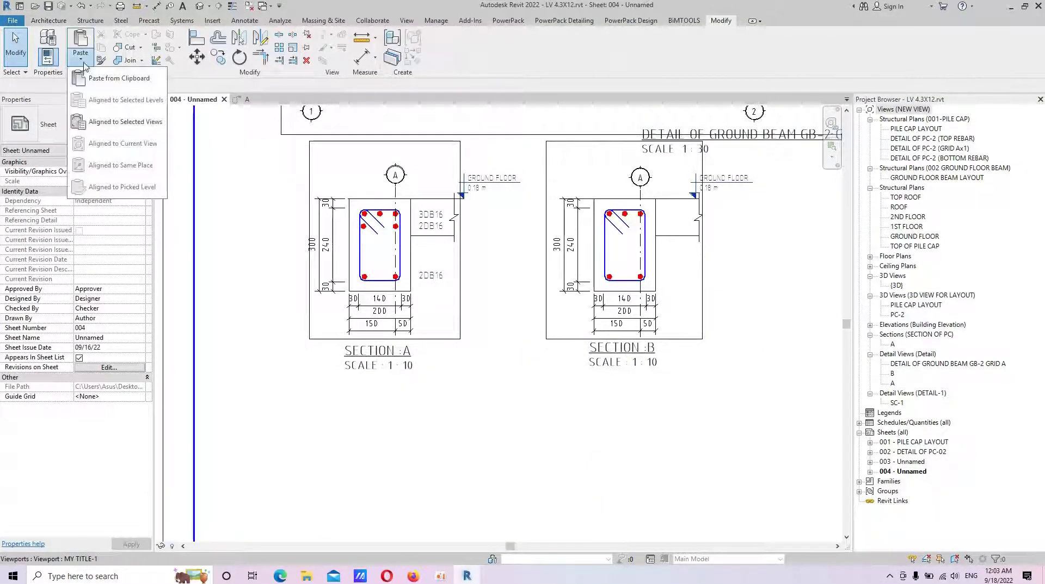
{"action": "left_click", "coordinate": [133, 123]}
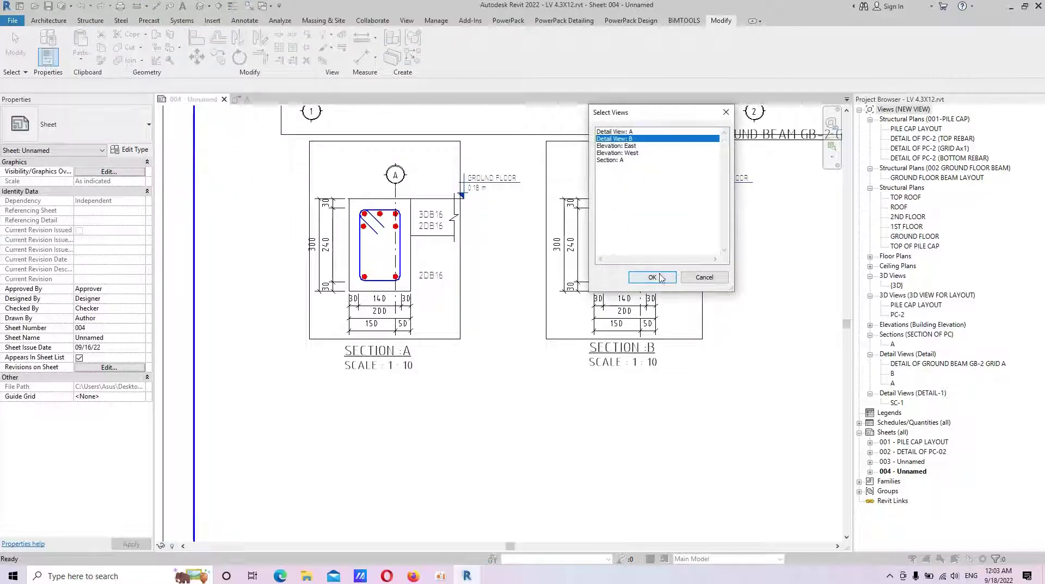
{"action": "left_click", "coordinate": [661, 278]}
{"action": "scroll", "coordinate": [767, 272], "scroll_direction": "up", "scroll_amount": 1}
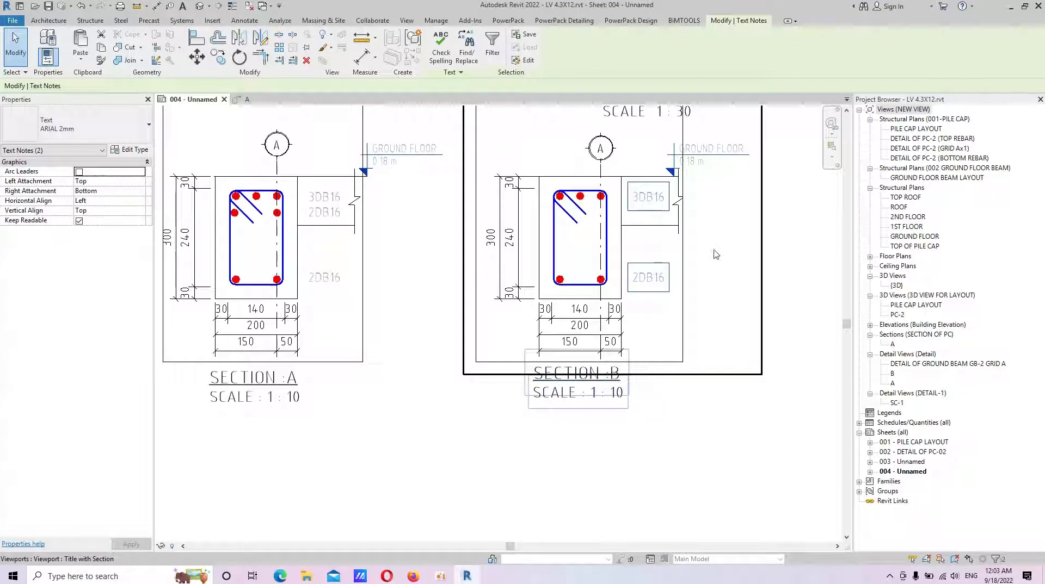
{"action": "scroll", "coordinate": [715, 255], "scroll_direction": "down", "scroll_amount": 2}
{"action": "scroll", "coordinate": [664, 250], "scroll_direction": "up", "scroll_amount": 3}
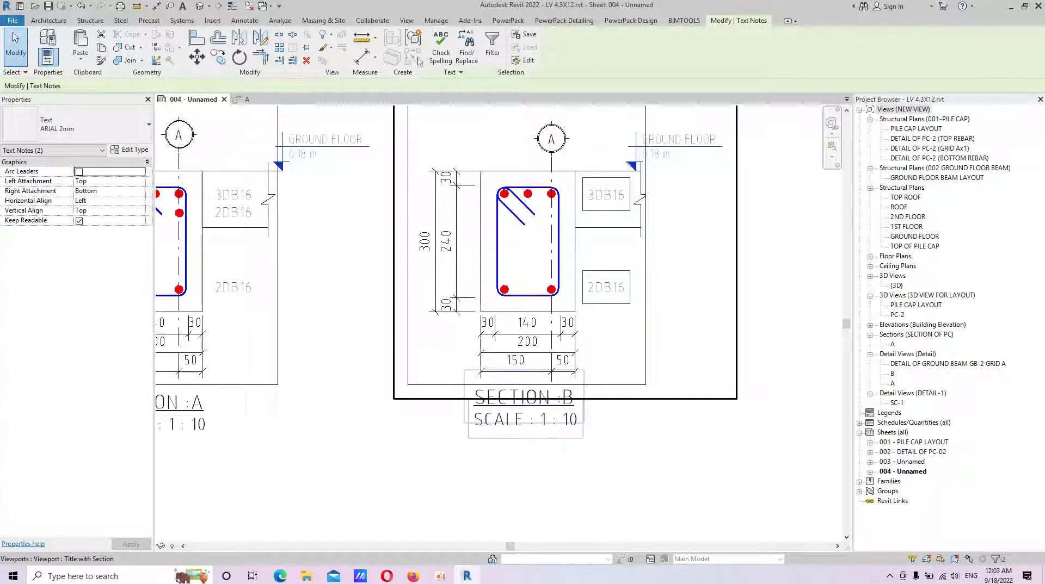
Activate the Section B viewport for editing on the sheet
{"action": "key", "text": "t"}
{"action": "key", "text": "g"}
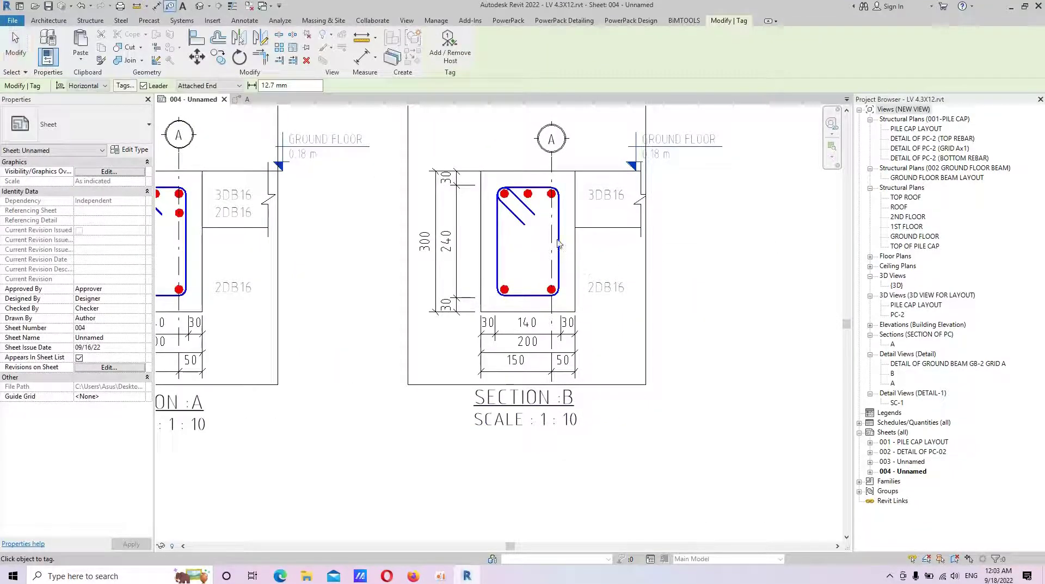
{"action": "key", "text": "Escape"}
{"action": "scroll", "coordinate": [638, 266], "scroll_direction": "down", "scroll_amount": 1}
{"action": "double_click", "coordinate": [673, 254]}
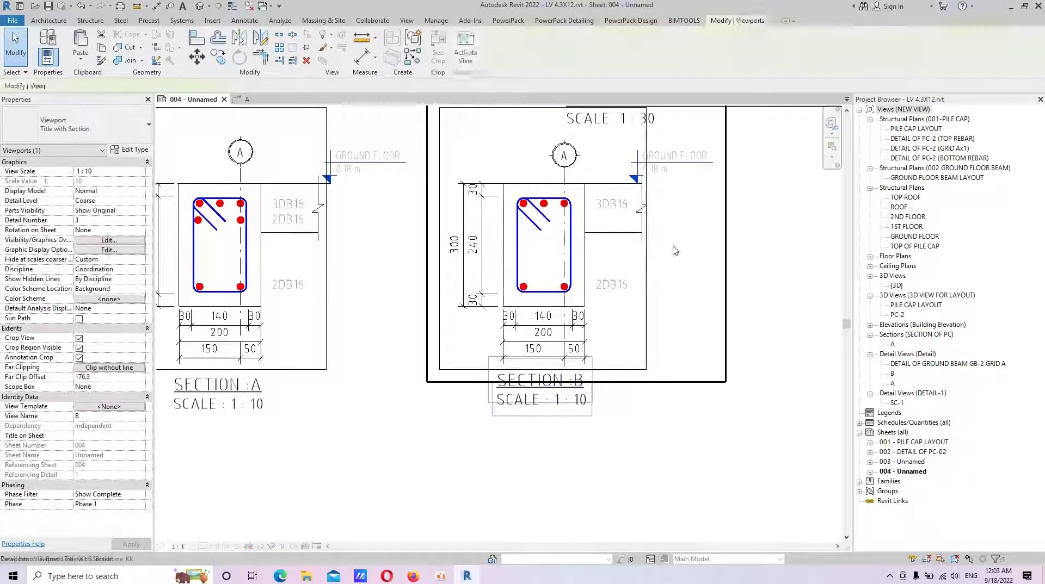
{"action": "scroll", "coordinate": [615, 260], "scroll_direction": "up", "scroll_amount": 2}
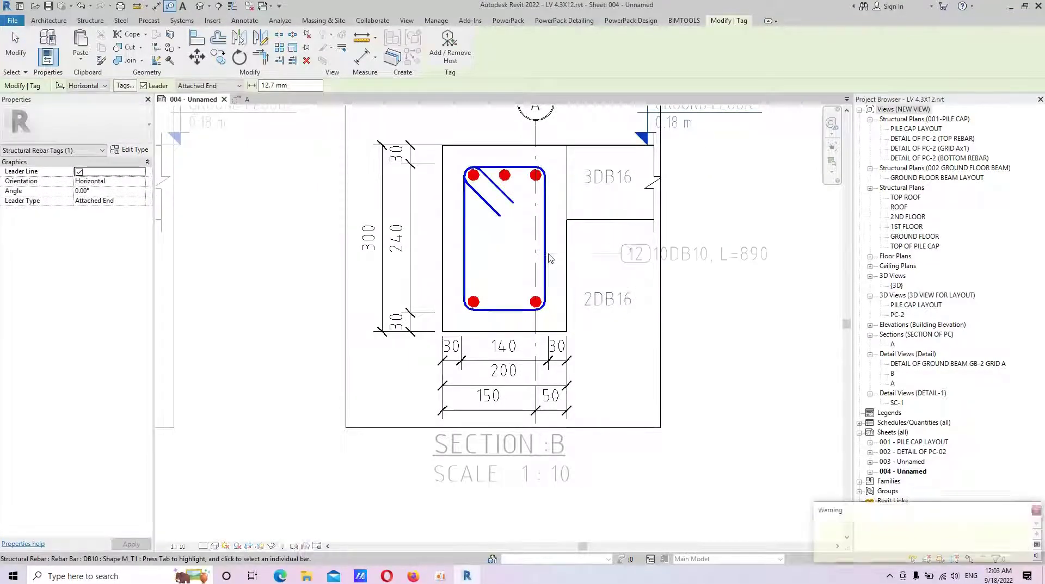
Tag Section B's stirrup with Tag by Category (TG), producing a 12 10DB10 rebar tag
{"action": "key", "text": "Escape"}
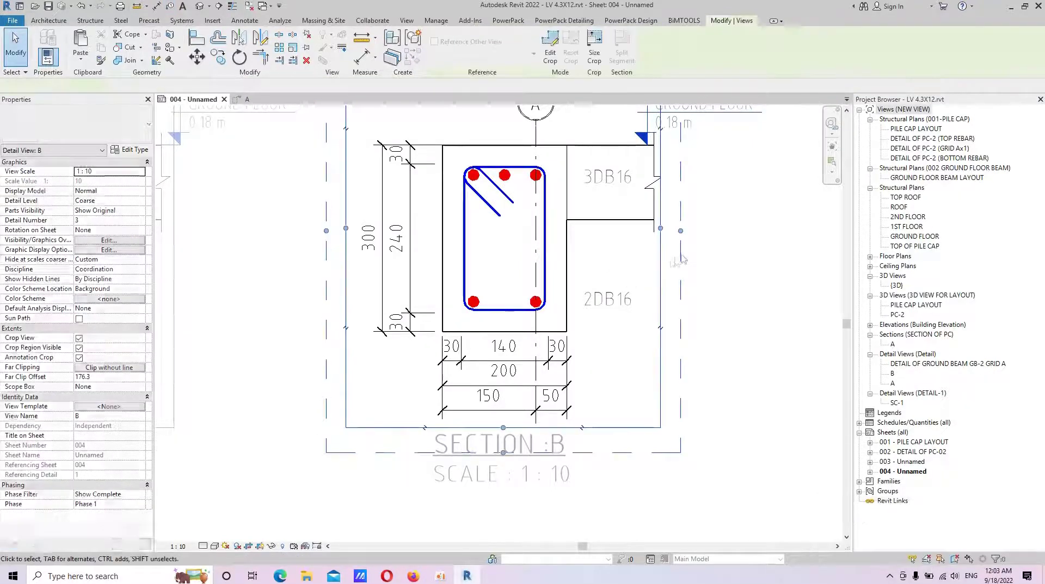
{"action": "left_click", "coordinate": [754, 233]}
{"action": "key", "text": "t"}
{"action": "key", "text": "g"}
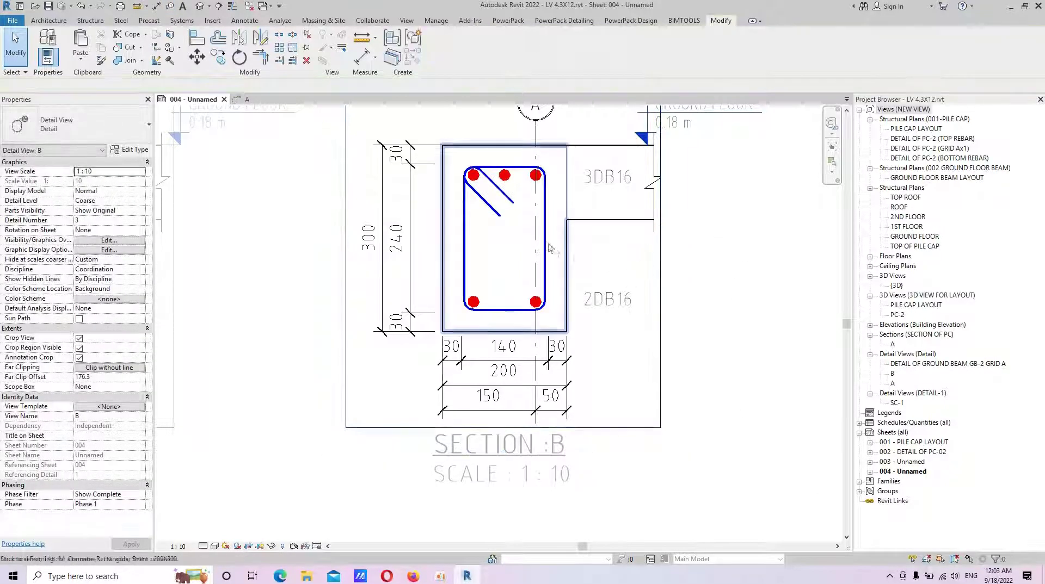
{"action": "left_click", "coordinate": [547, 249]}
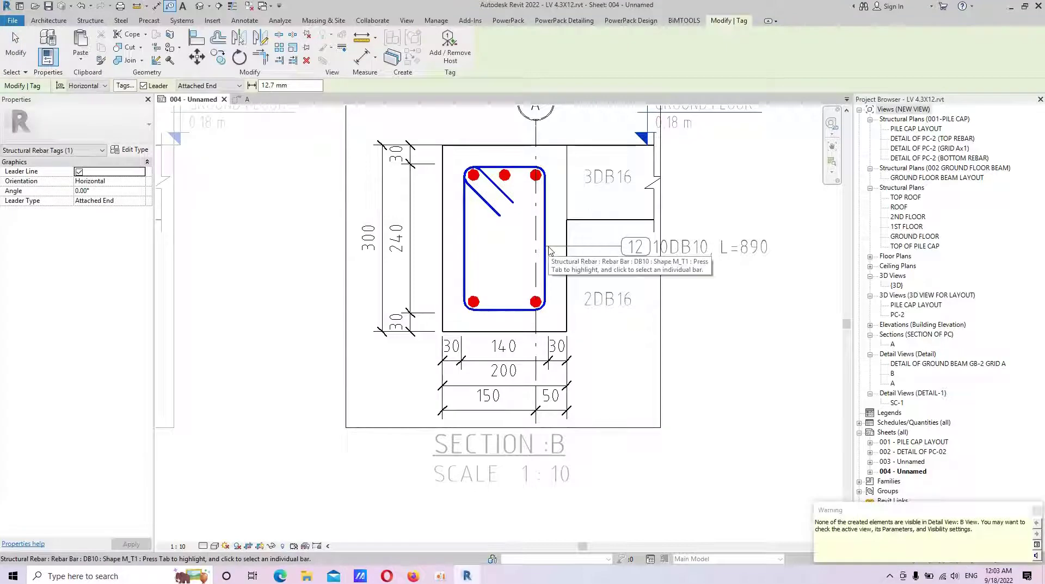
{"action": "key", "text": "Escape"}
{"action": "scroll", "coordinate": [604, 261], "scroll_direction": "down", "scroll_amount": 3}
{"action": "left_click", "coordinate": [651, 275]}
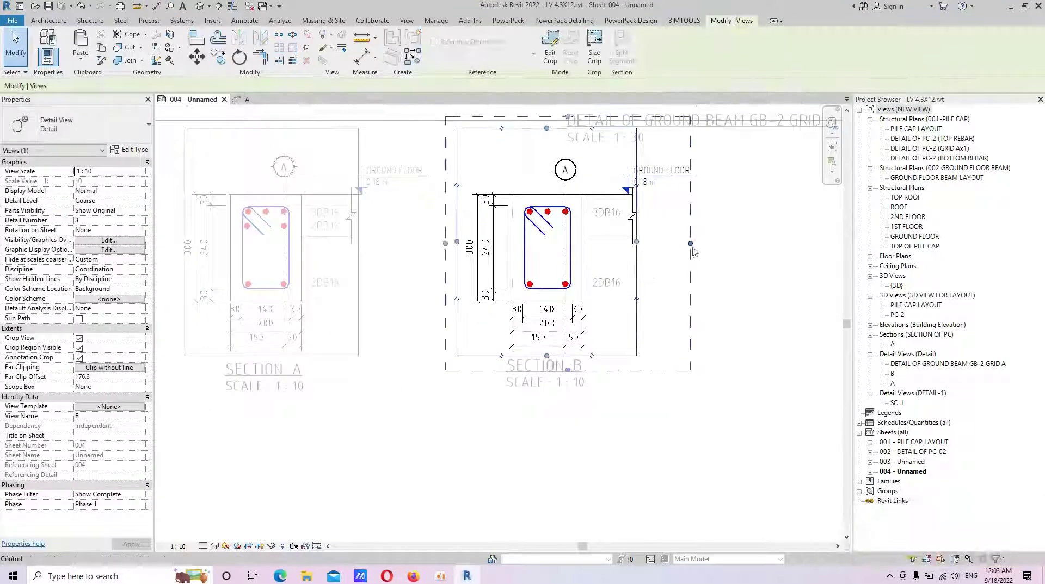
{"action": "key", "text": "Escape"}
{"action": "scroll", "coordinate": [599, 261], "scroll_direction": "up", "scroll_amount": 2}
{"action": "scroll", "coordinate": [604, 267], "scroll_direction": "up", "scroll_amount": 2}
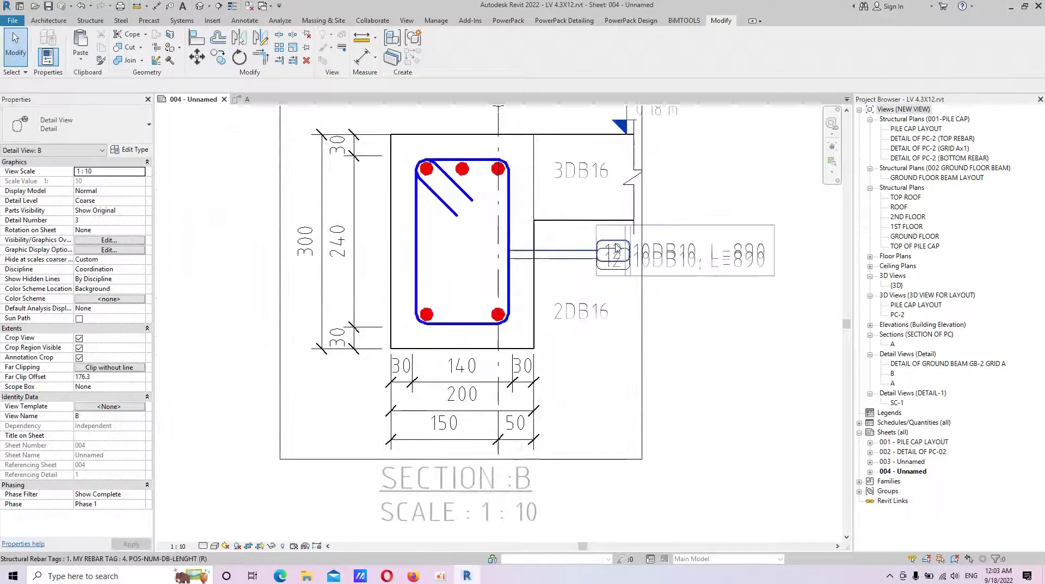
{"action": "left_click", "coordinate": [618, 280]}
{"action": "key", "text": "Escape"}
{"action": "left_click", "coordinate": [617, 280]}
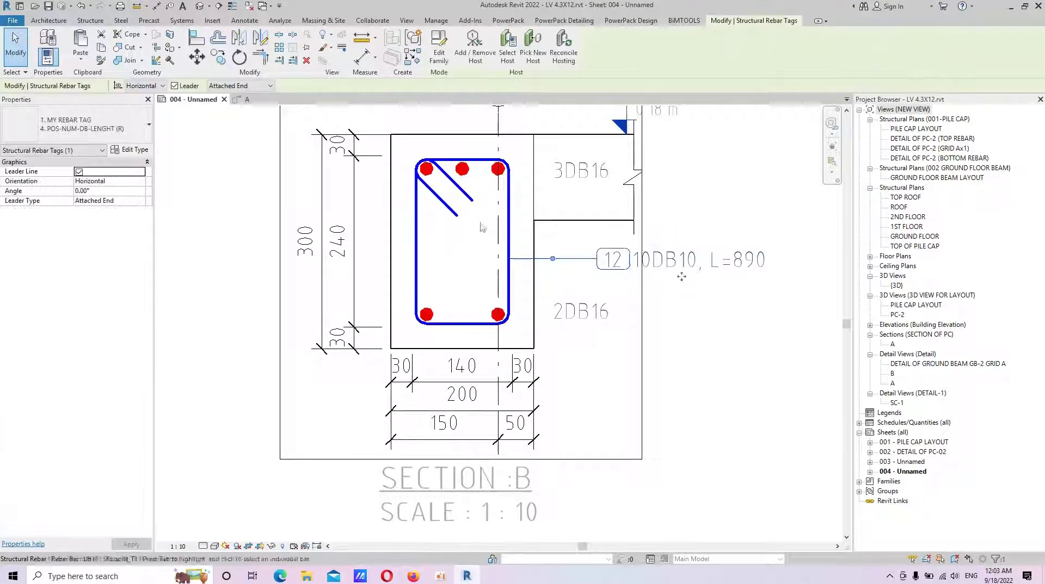
{"action": "left_click", "coordinate": [82, 125]}
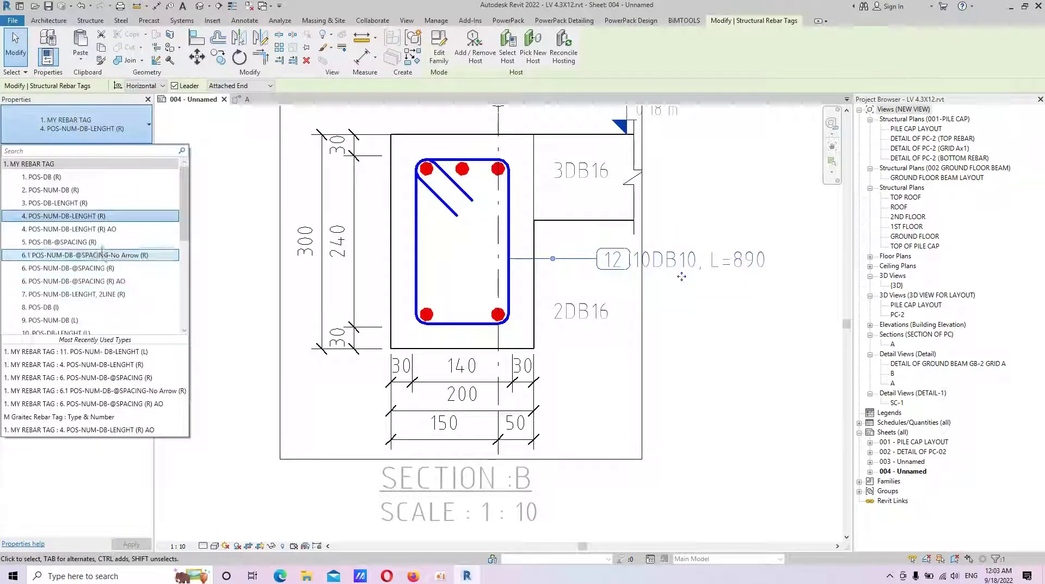
{"action": "scroll", "coordinate": [104, 253], "scroll_direction": "down", "scroll_amount": 1}
{"action": "scroll", "coordinate": [104, 261], "scroll_direction": "down", "scroll_amount": 1}
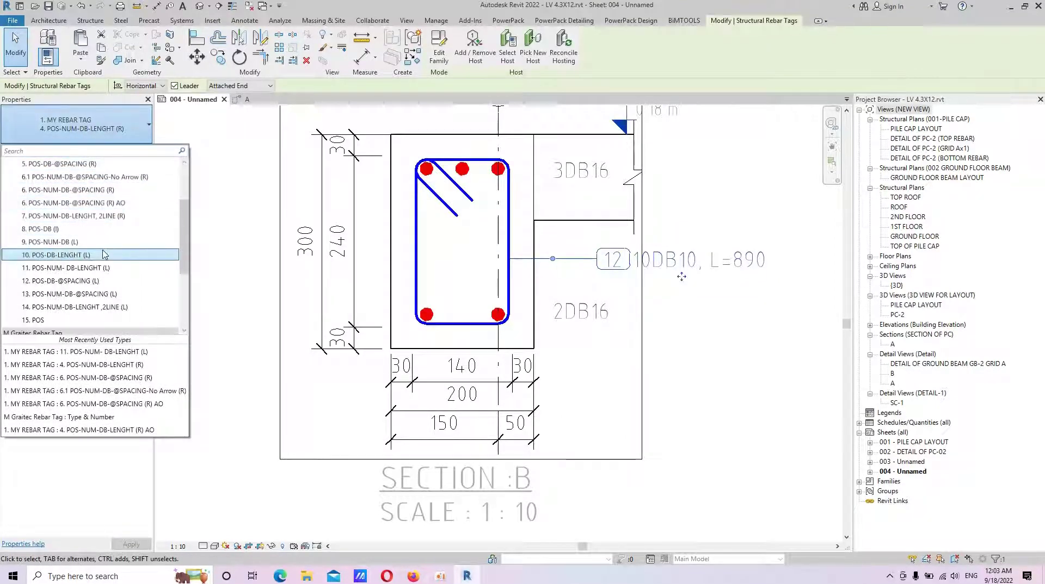
{"action": "scroll", "coordinate": [105, 264], "scroll_direction": "up", "scroll_amount": 1}
{"action": "scroll", "coordinate": [101, 253], "scroll_direction": "up", "scroll_amount": 1}
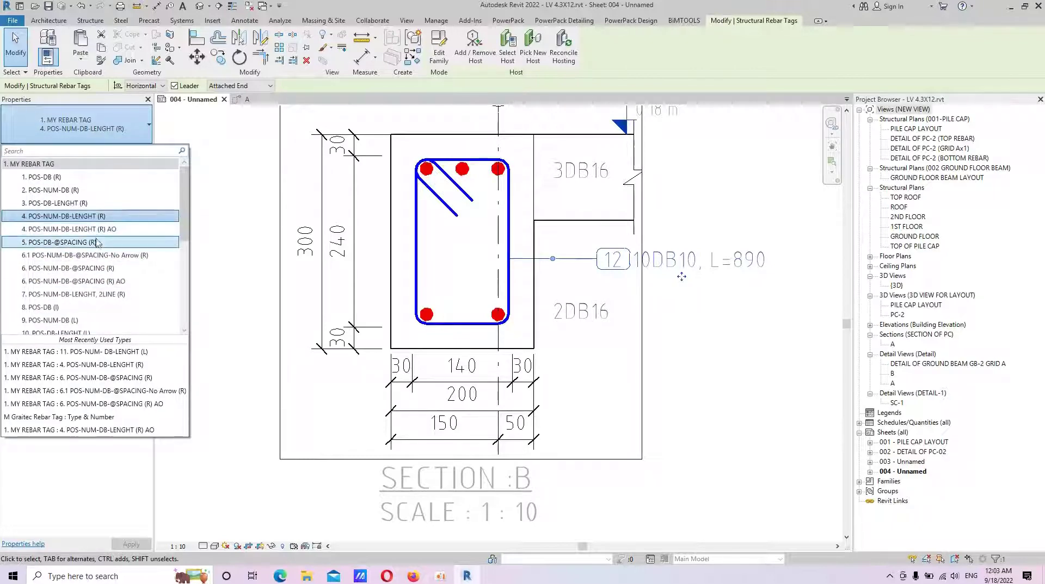
{"action": "left_click", "coordinate": [98, 243]}
{"action": "scroll", "coordinate": [661, 287], "scroll_direction": "up", "scroll_amount": 1}
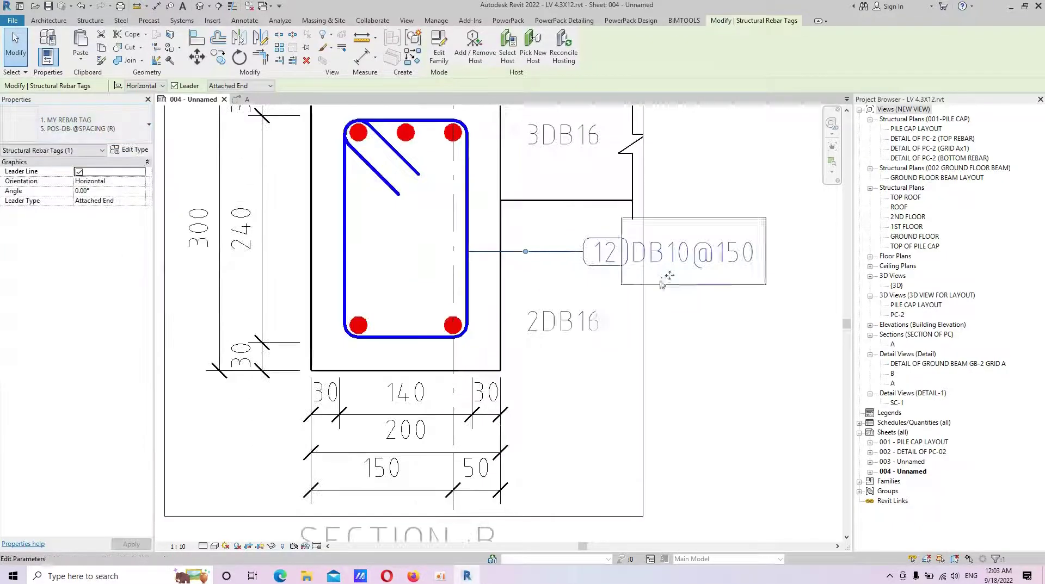
Move the 12 DB10@150 tag left, just right of the beam between the notes
{"action": "left_click_drag", "start_coordinate": [669, 278], "coordinate": [613, 274]}
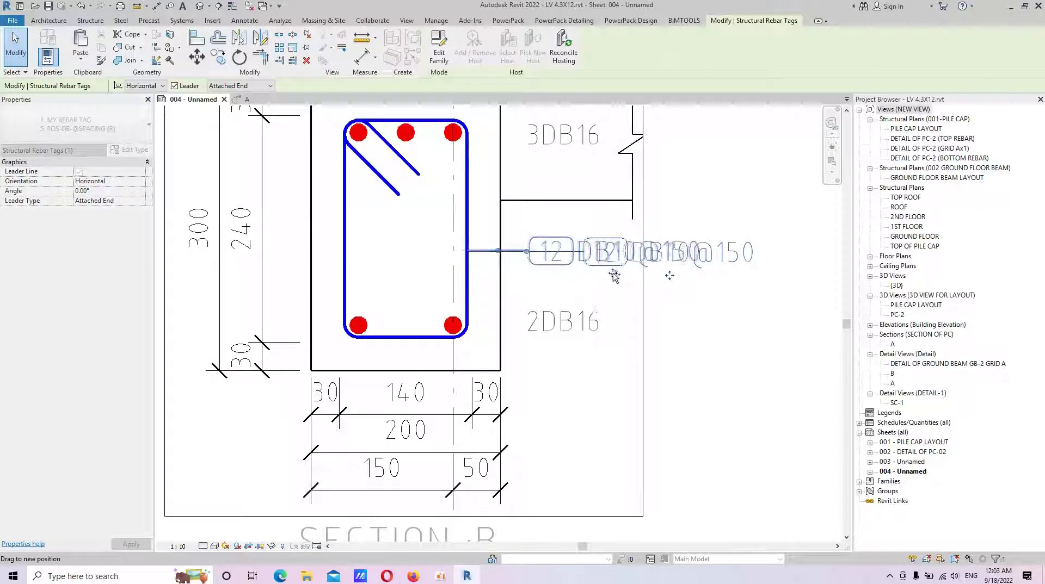
{"action": "scroll", "coordinate": [613, 274], "scroll_direction": "down", "scroll_amount": 2}
{"action": "scroll", "coordinate": [613, 274], "scroll_direction": "down", "scroll_amount": 3}
{"action": "scroll", "coordinate": [598, 435], "scroll_direction": "up", "scroll_amount": 2}
{"action": "scroll", "coordinate": [672, 449], "scroll_direction": "up", "scroll_amount": 1}
{"action": "scroll", "coordinate": [653, 425], "scroll_direction": "down", "scroll_amount": 1}
{"action": "scroll", "coordinate": [598, 370], "scroll_direction": "up", "scroll_amount": 1}
{"action": "scroll", "coordinate": [582, 351], "scroll_direction": "up", "scroll_amount": 1}
{"action": "scroll", "coordinate": [582, 351], "scroll_direction": "up", "scroll_amount": 2}
{"action": "scroll", "coordinate": [583, 351], "scroll_direction": "up", "scroll_amount": 2}
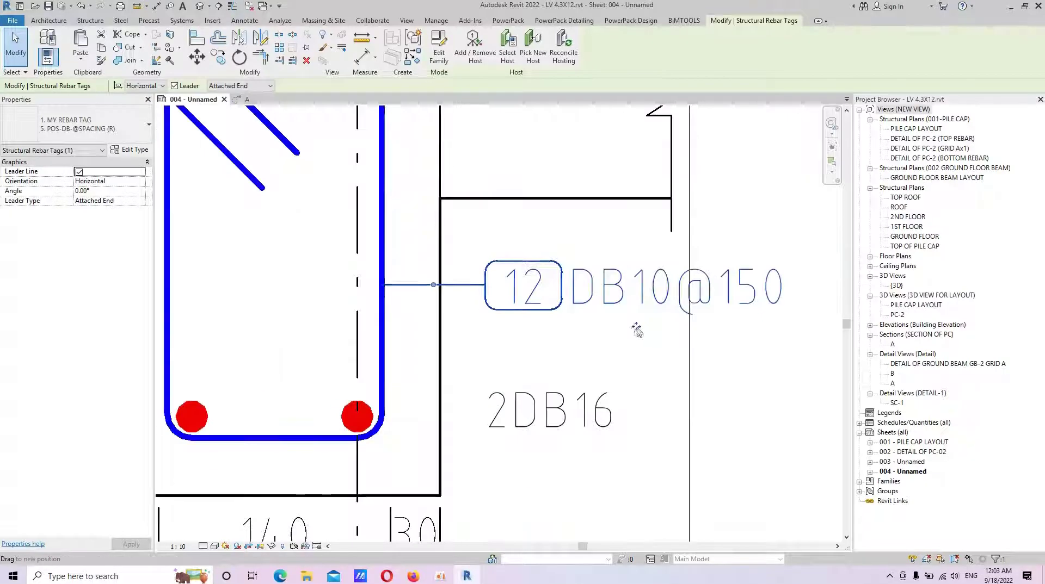
{"action": "left_click_drag", "start_coordinate": [637, 330], "coordinate": [623, 325]}
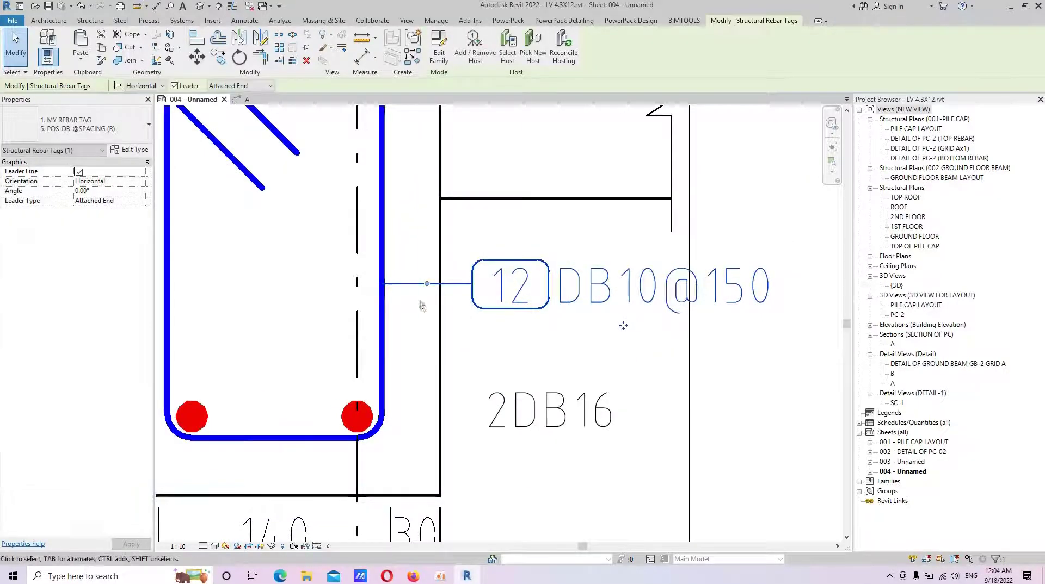
{"action": "key", "text": "Escape"}
{"action": "scroll", "coordinate": [623, 255], "scroll_direction": "down", "scroll_amount": 4}
{"action": "scroll", "coordinate": [623, 255], "scroll_direction": "up", "scroll_amount": 1}
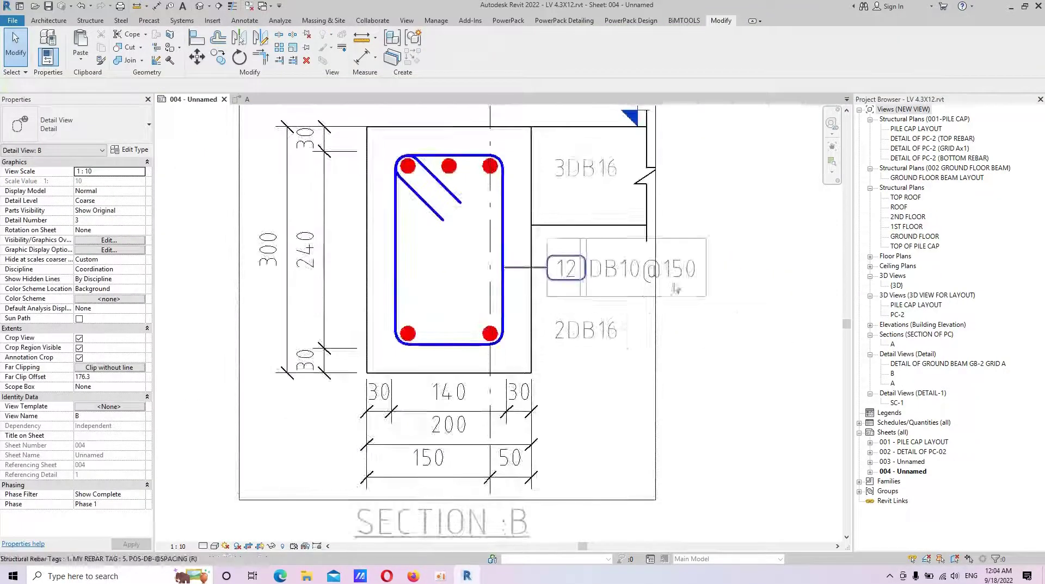
{"action": "scroll", "coordinate": [677, 305], "scroll_direction": "down", "scroll_amount": 3}
{"action": "scroll", "coordinate": [689, 358], "scroll_direction": "up", "scroll_amount": 1}
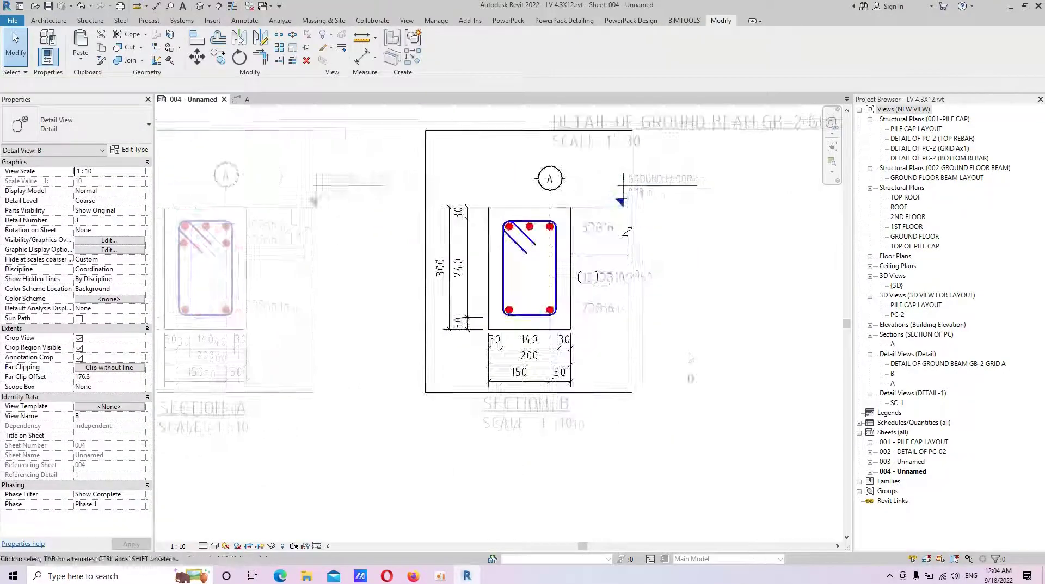
Pull Section B's crop boundary slightly to the left
{"action": "double_click", "coordinate": [689, 358]}
{"action": "left_click", "coordinate": [676, 342]}
{"action": "scroll", "coordinate": [676, 342], "scroll_direction": "up", "scroll_amount": 1}
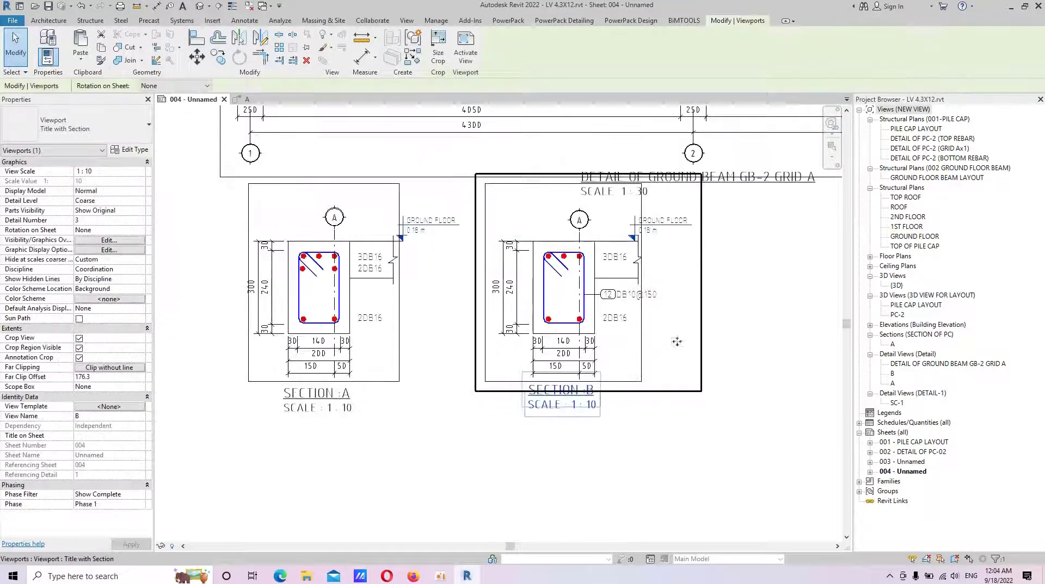
{"action": "double_click", "coordinate": [676, 341]}
{"action": "left_click", "coordinate": [675, 295]}
{"action": "left_click_drag", "start_coordinate": [674, 295], "coordinate": [664, 294]}
{"action": "double_click", "coordinate": [554, 357]}
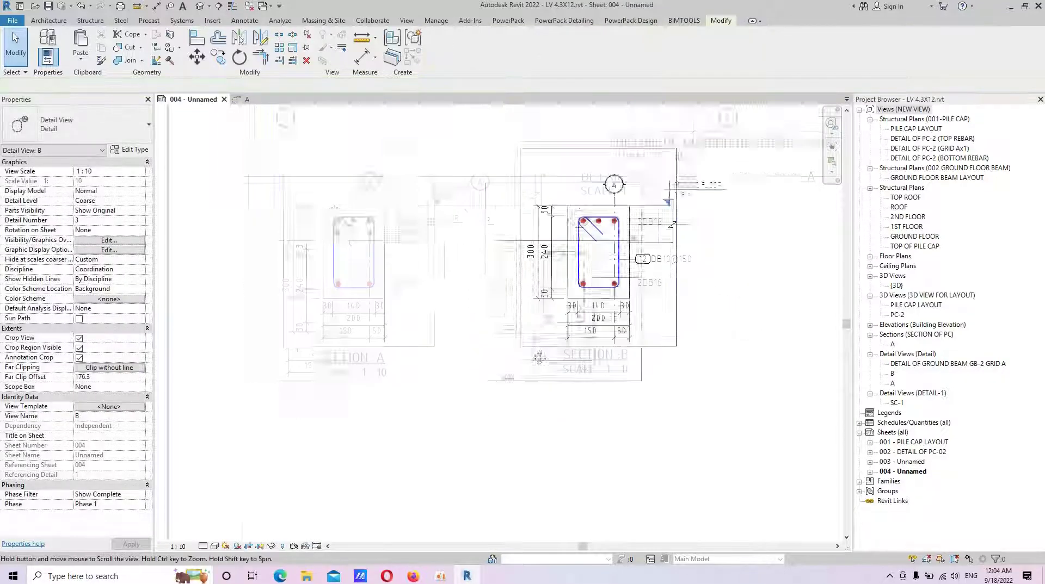
Move the Section A and Section B viewports slightly down together
{"action": "left_click_drag", "start_coordinate": [768, 177], "coordinate": [470, 376]}
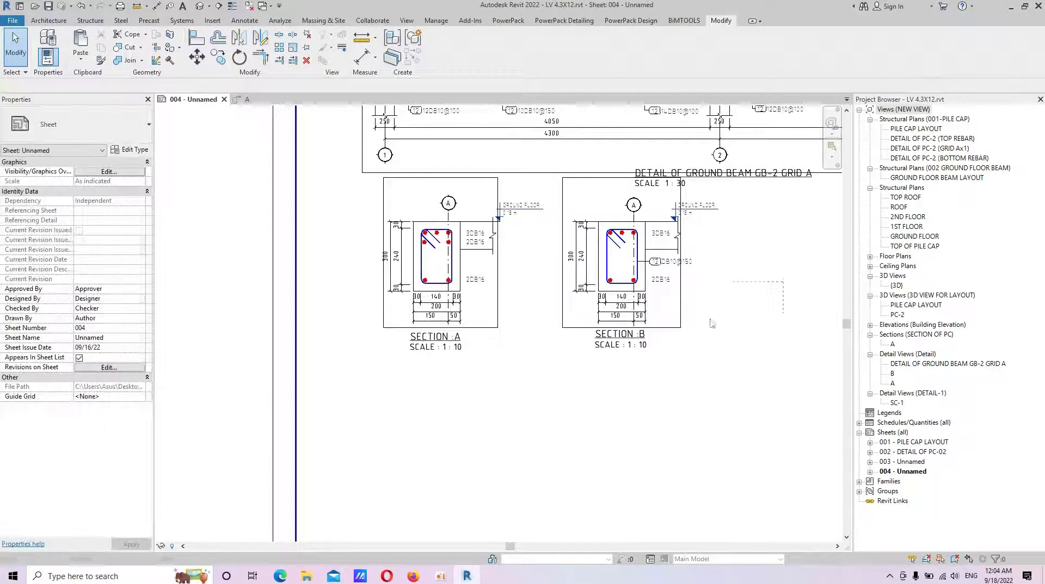
{"action": "left_click_drag", "start_coordinate": [450, 270], "coordinate": [450, 278]}
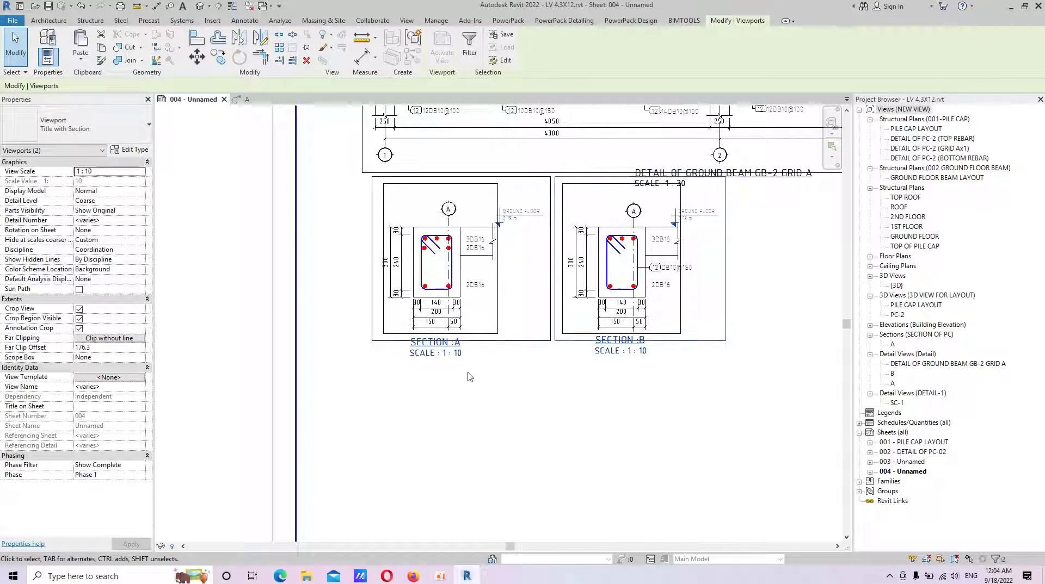
{"action": "key", "text": "Escape"}
{"action": "scroll", "coordinate": [472, 283], "scroll_direction": "up", "scroll_amount": 2}
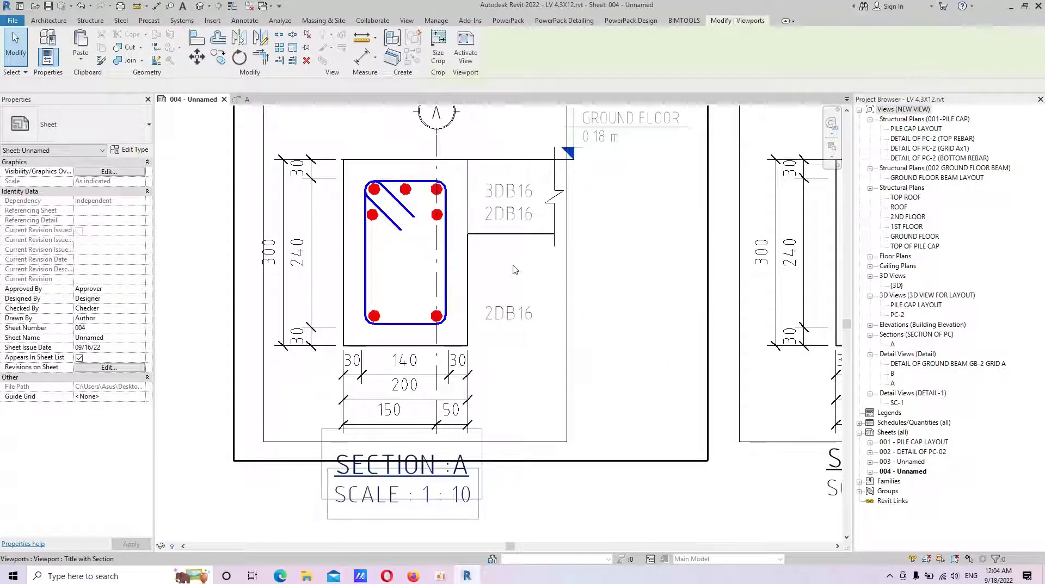
Tag the stirrup in Section A and widen the annotation crop to show the tag
{"action": "double_click", "coordinate": [515, 235]}
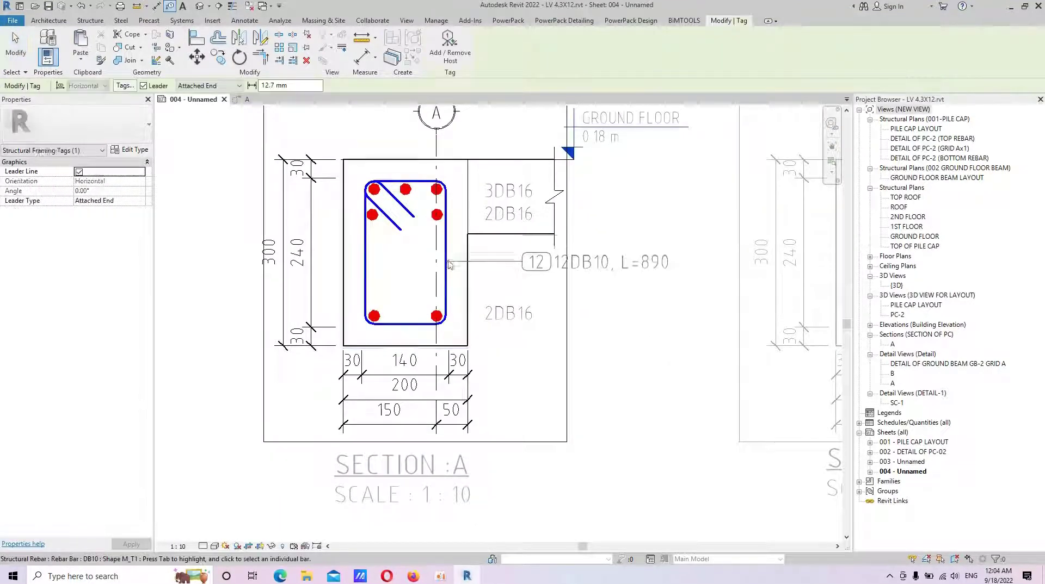
{"action": "left_click", "coordinate": [448, 264]}
{"action": "key", "text": "Escape"}
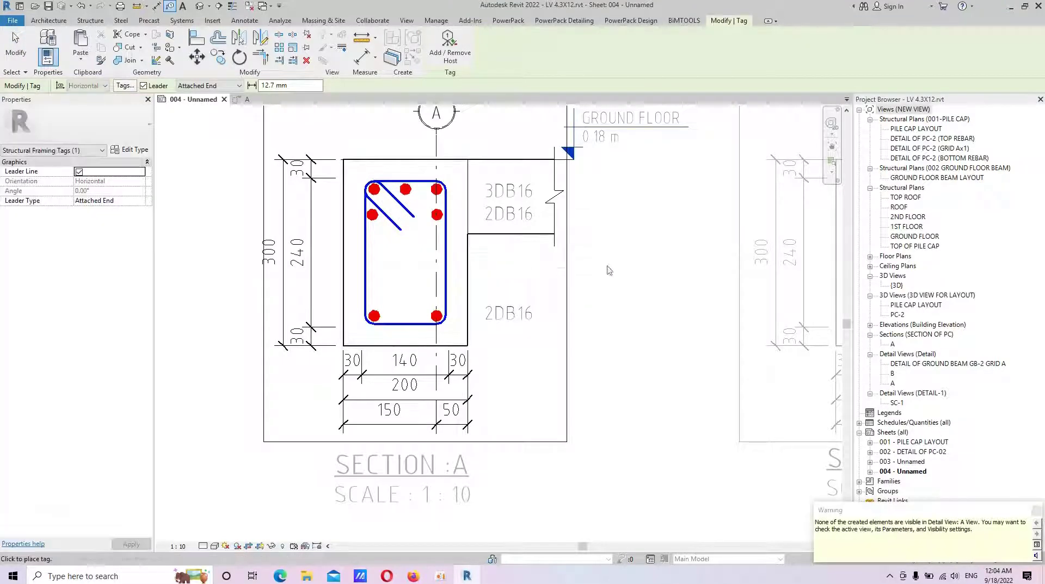
{"action": "left_click", "coordinate": [566, 266]}
{"action": "left_click_drag", "start_coordinate": [637, 246], "coordinate": [683, 247]}
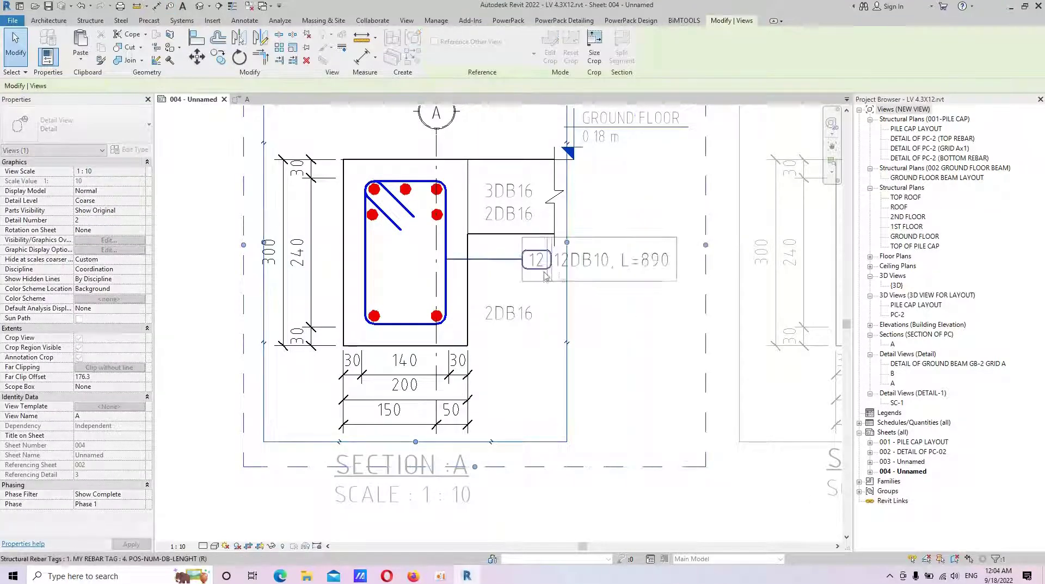
{"action": "left_click", "coordinate": [587, 266]}
{"action": "left_click_drag", "start_coordinate": [595, 279], "coordinate": [529, 280]}
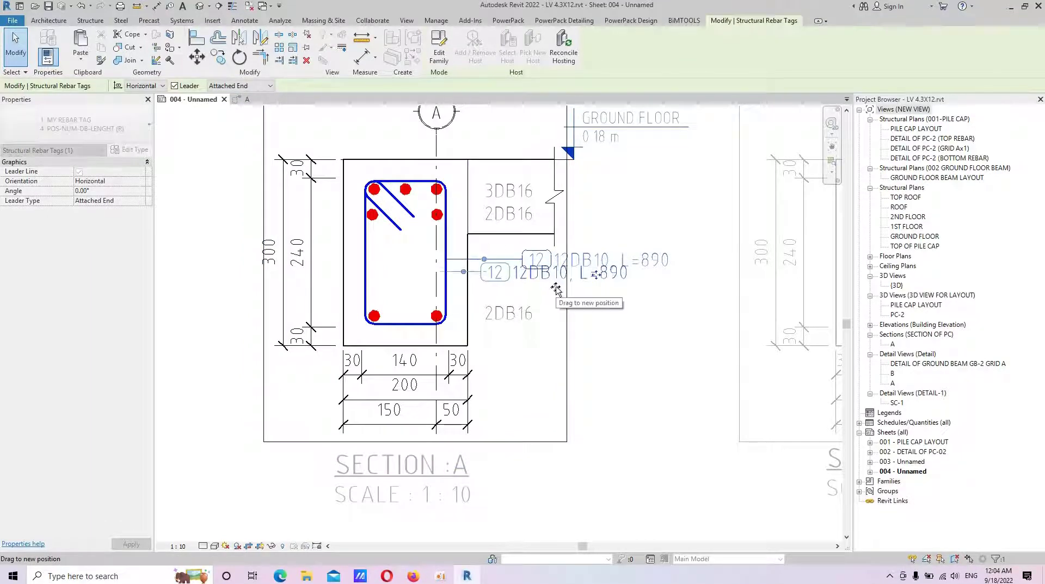
{"action": "left_click_drag", "start_coordinate": [555, 289], "coordinate": [555, 287]}
{"action": "left_click", "coordinate": [76, 124]}
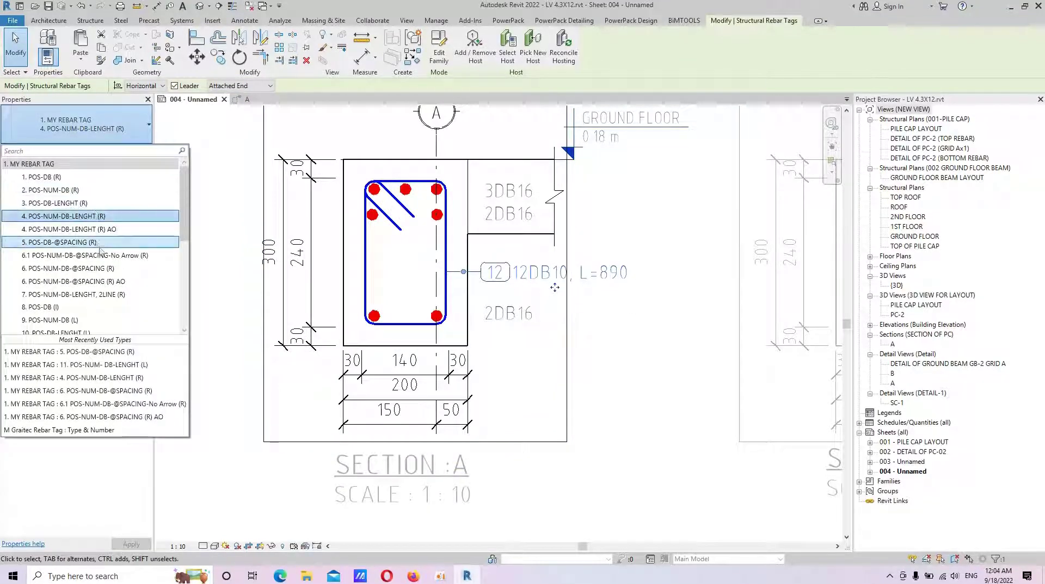
{"action": "left_click", "coordinate": [97, 243]}
{"action": "left_click", "coordinate": [631, 375]}
{"action": "scroll", "coordinate": [597, 311], "scroll_direction": "down", "scroll_amount": 4}
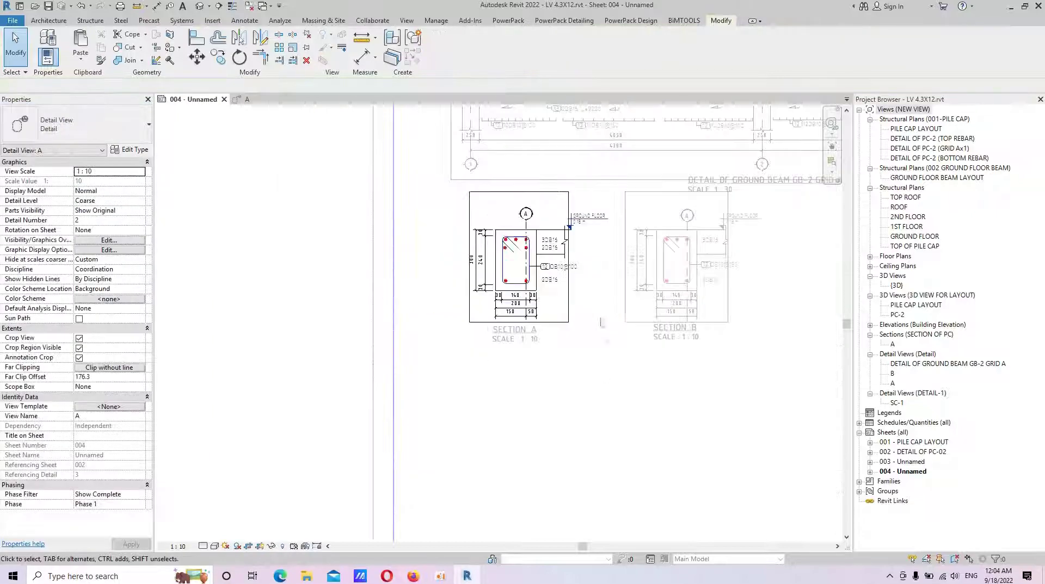
Nudge both section viewports down on the sheet
{"action": "double_click", "coordinate": [794, 272]}
{"action": "middle_click_drag", "start_coordinate": [838, 275], "coordinate": [702, 273]}
{"action": "left_click_drag", "start_coordinate": [702, 274], "coordinate": [315, 348]}
{"action": "key", "text": "Down"}
{"action": "key", "text": "Down"}
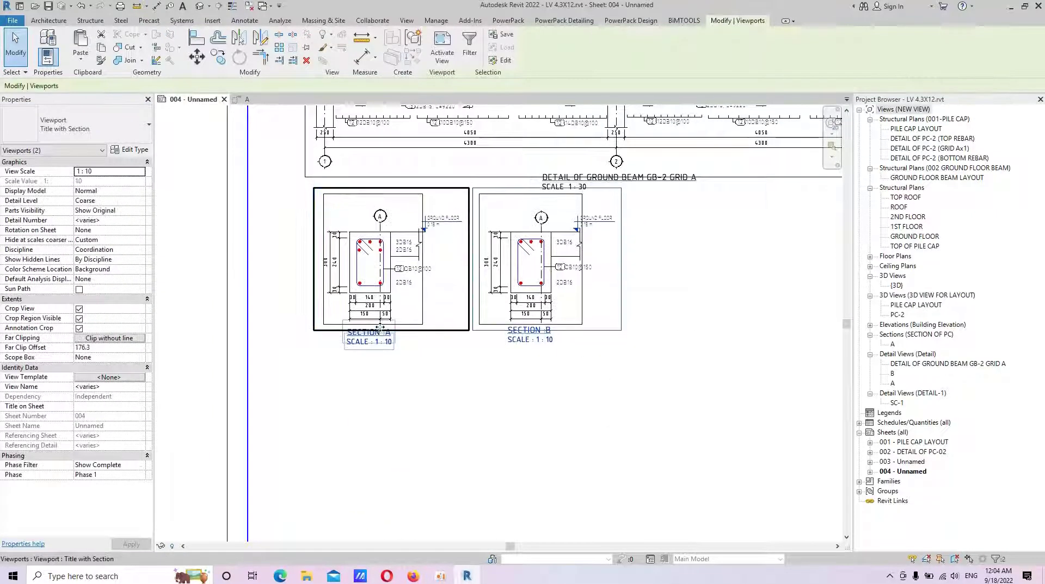
{"action": "left_click", "coordinate": [553, 369]}
Move the GB-2 Grid A detail viewport title lower onto the sections
{"action": "middle_click_drag", "start_coordinate": [682, 296], "coordinate": [587, 336]}
{"action": "left_click", "coordinate": [578, 228]}
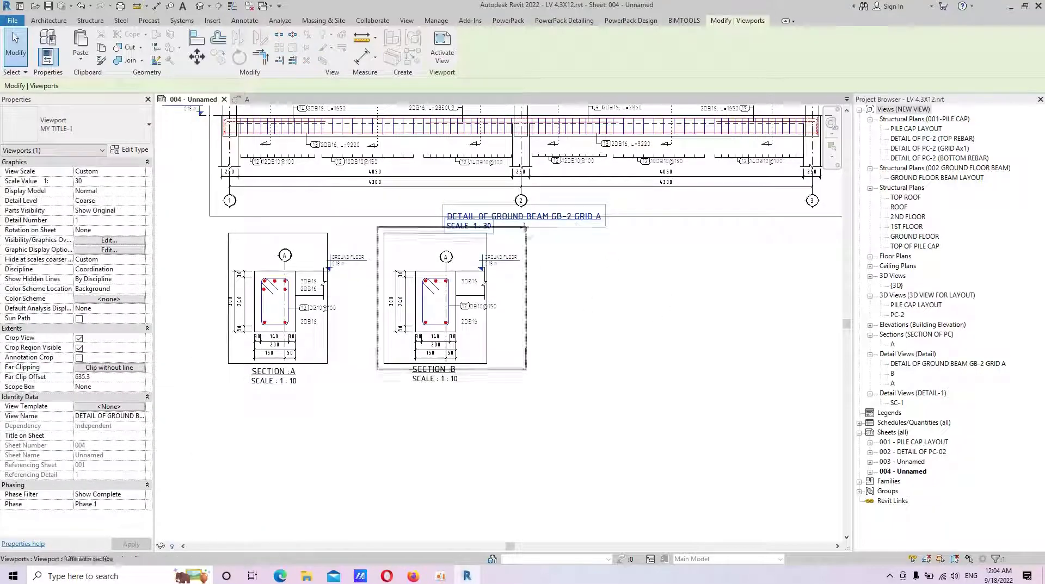
{"action": "left_click_drag", "start_coordinate": [525, 218], "coordinate": [530, 239]}
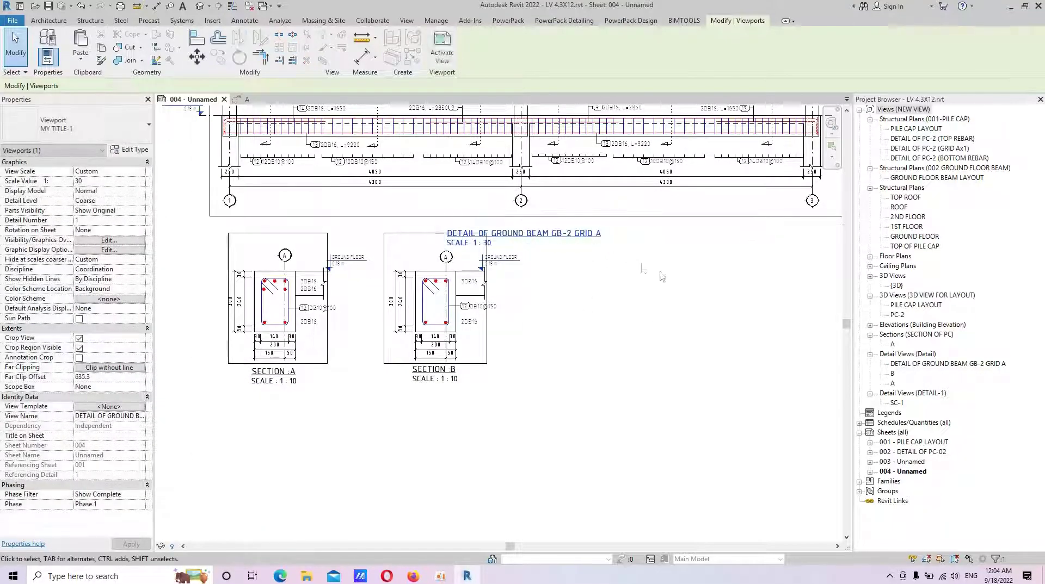
{"action": "scroll", "coordinate": [627, 233], "scroll_direction": "up", "scroll_amount": 2}
Enter the GB-2 Grid A beam detail view for editing, bypassing the masking region
{"action": "double_click", "coordinate": [627, 233]}
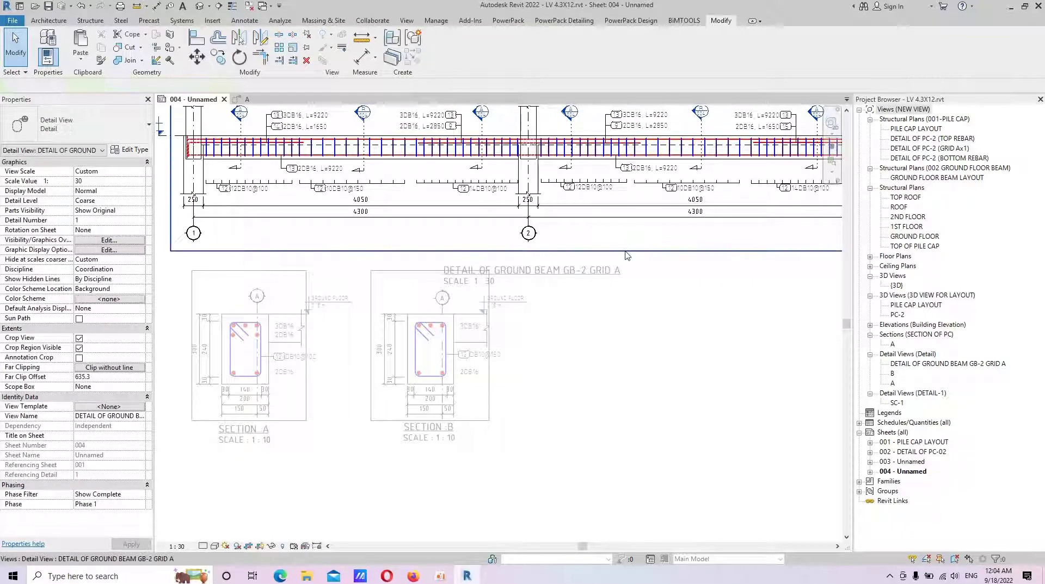
{"action": "left_click_drag", "start_coordinate": [540, 266], "coordinate": [538, 278]}
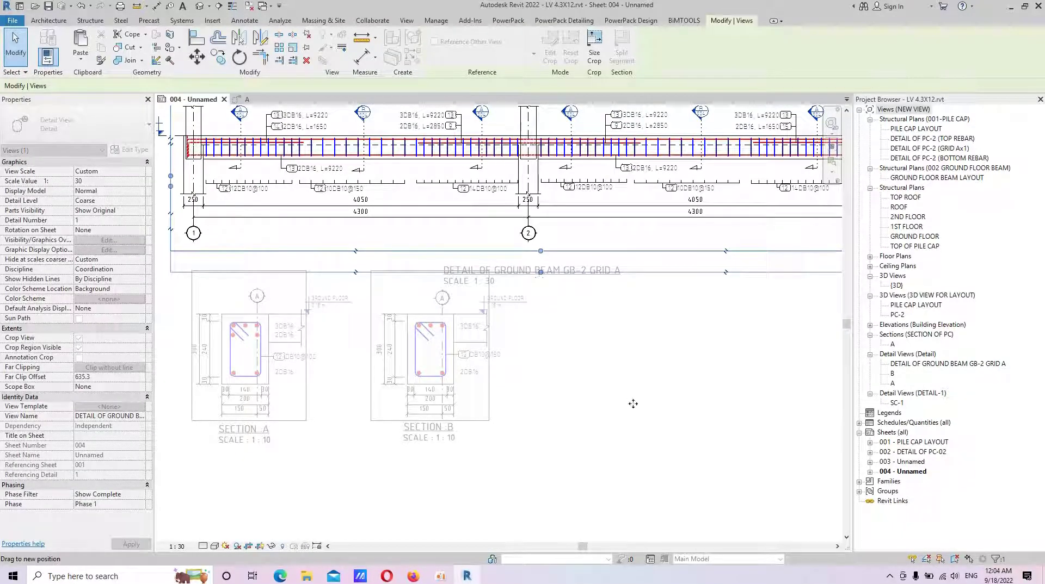
{"action": "left_click_drag", "start_coordinate": [633, 404], "coordinate": [599, 261]}
{"action": "left_click", "coordinate": [603, 270]}
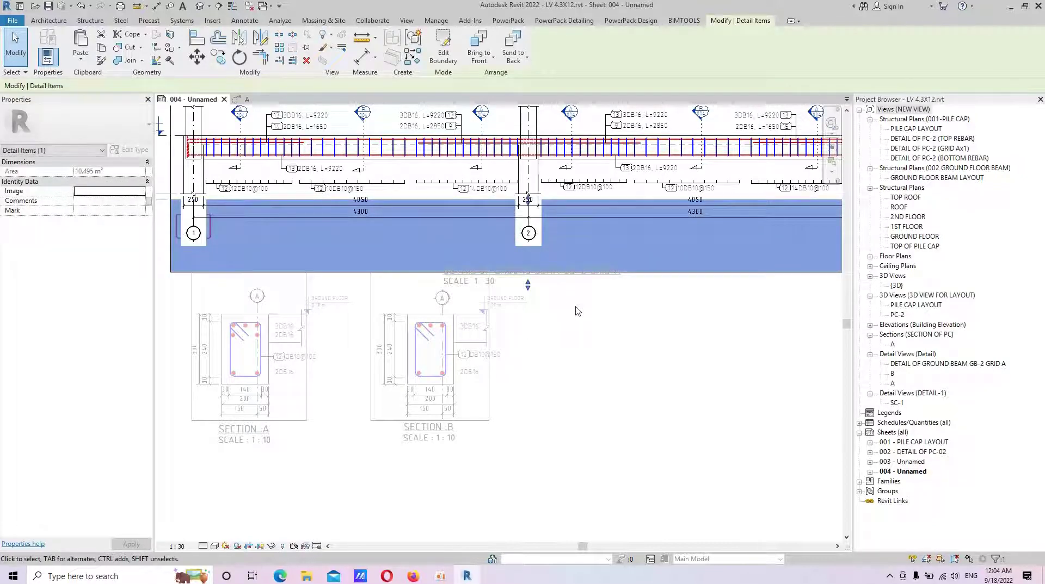
{"action": "left_click", "coordinate": [539, 285]}
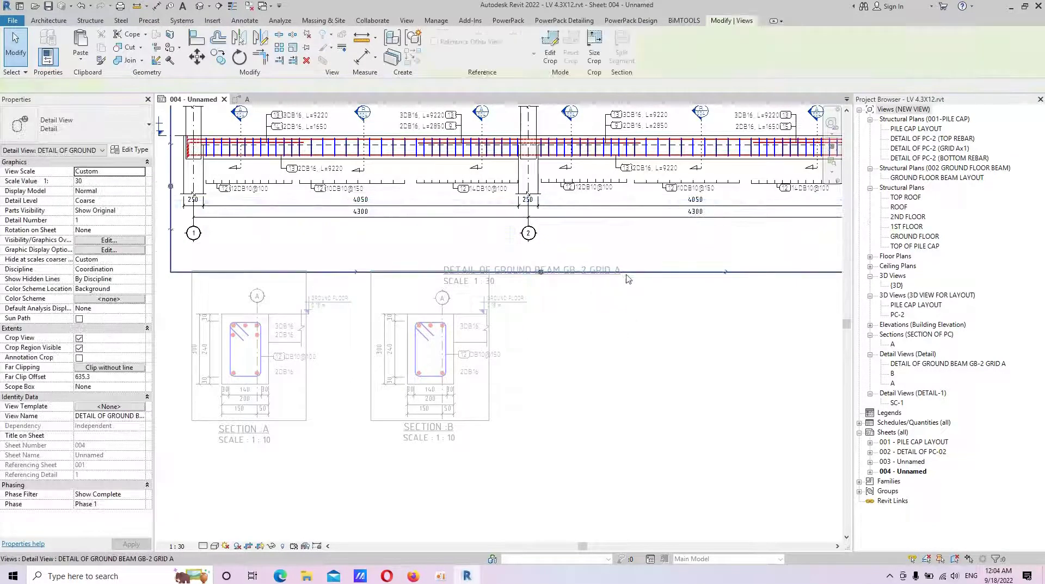
{"action": "double_click", "coordinate": [539, 286]}
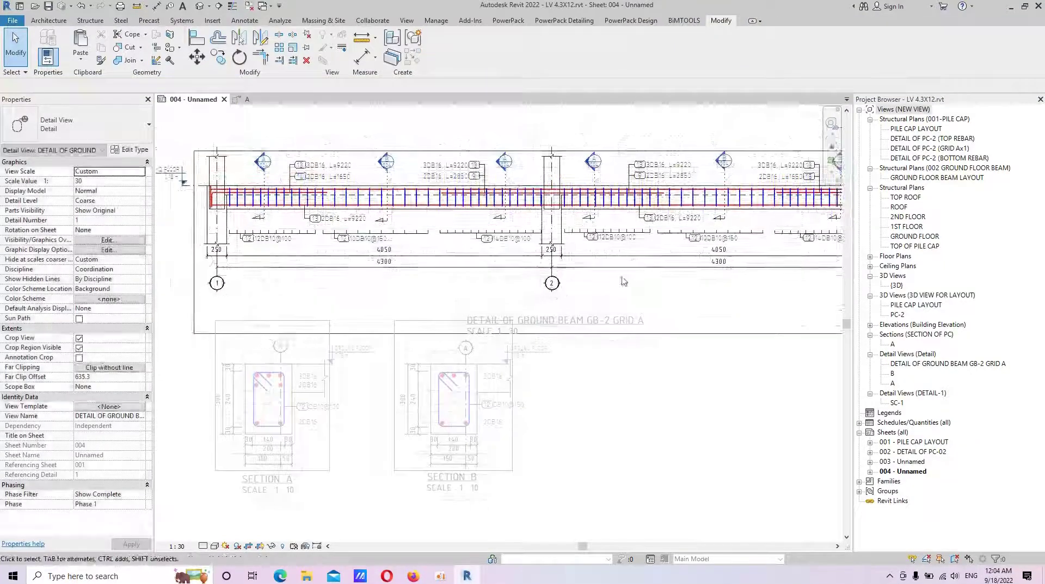
Drag the beam detail's crop region top edge upward
{"action": "scroll", "coordinate": [625, 326], "scroll_direction": "up", "scroll_amount": 2}
{"action": "scroll", "coordinate": [638, 303], "scroll_direction": "down", "scroll_amount": 2}
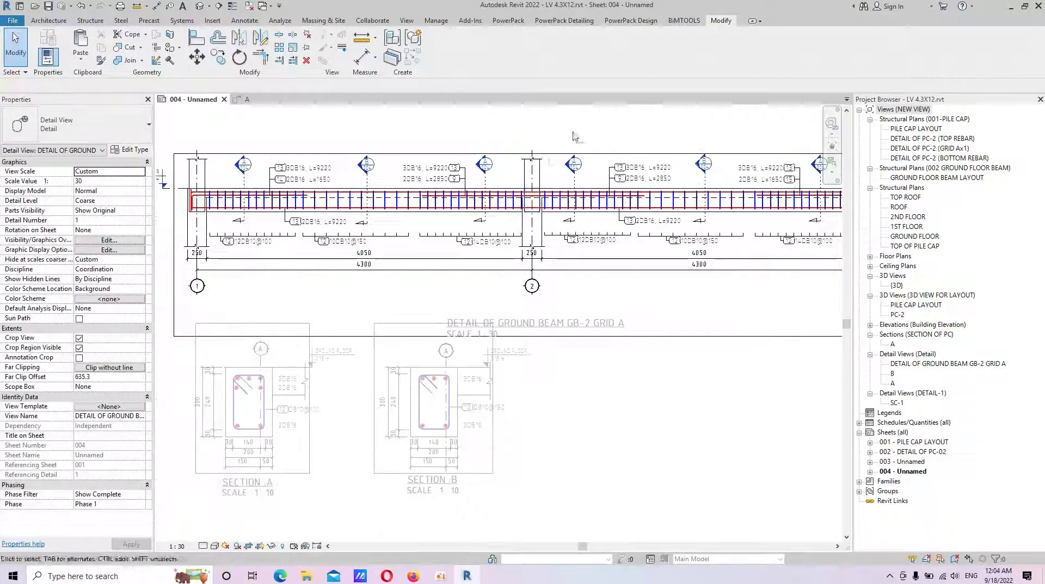
{"action": "middle_click_drag", "start_coordinate": [574, 134], "coordinate": [552, 185]}
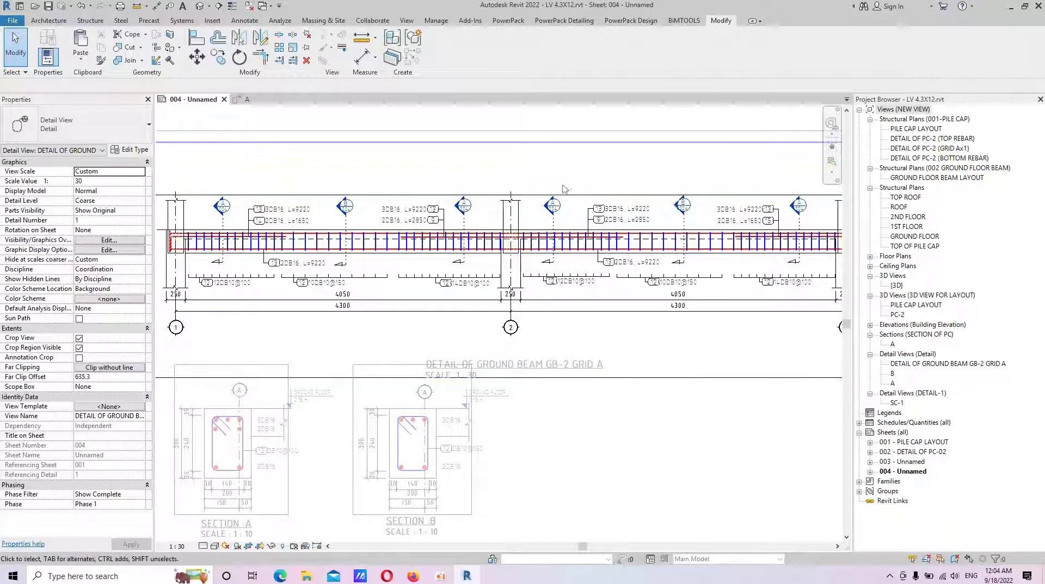
{"action": "left_click", "coordinate": [527, 194]}
{"action": "left_click_drag", "start_coordinate": [523, 194], "coordinate": [523, 156]}
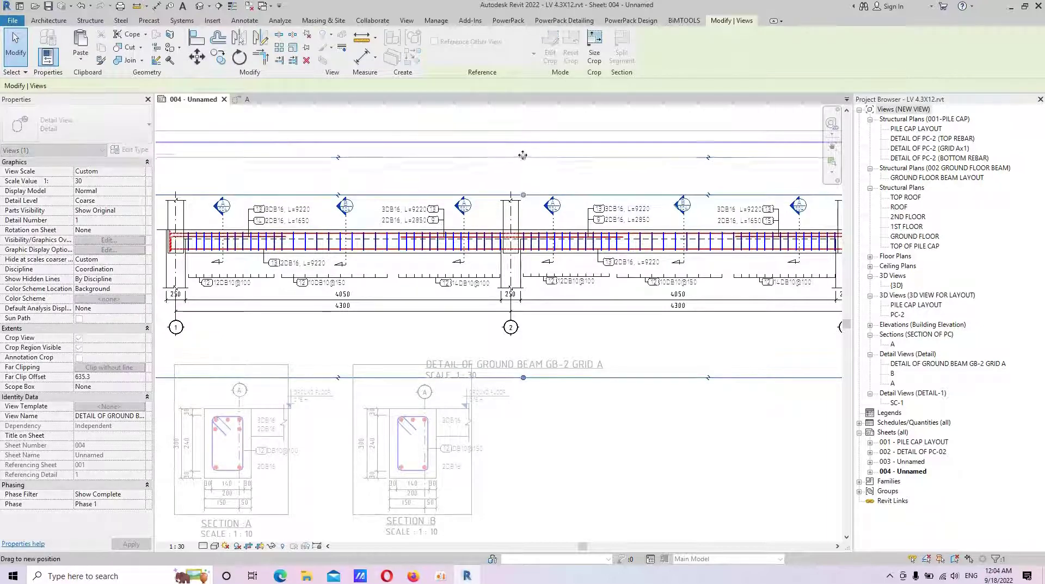
{"action": "scroll", "coordinate": [672, 170], "scroll_direction": "down", "scroll_amount": 2}
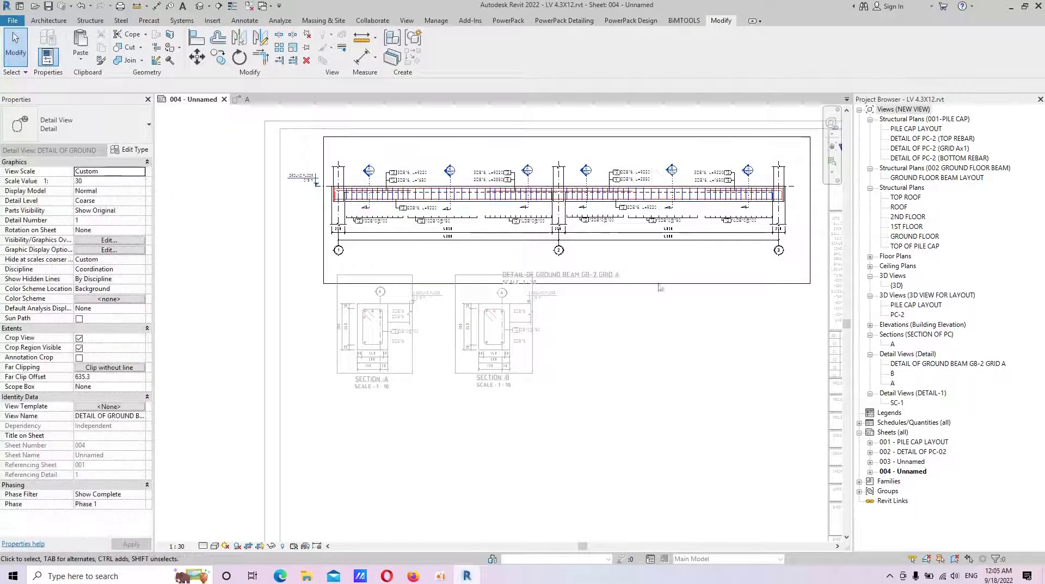
Place a bending detail for the bottom DB16 bar below grid 2
{"action": "left_click", "coordinate": [554, 23]}
{"action": "left_click", "coordinate": [774, 57]}
{"action": "left_click", "coordinate": [775, 81]}
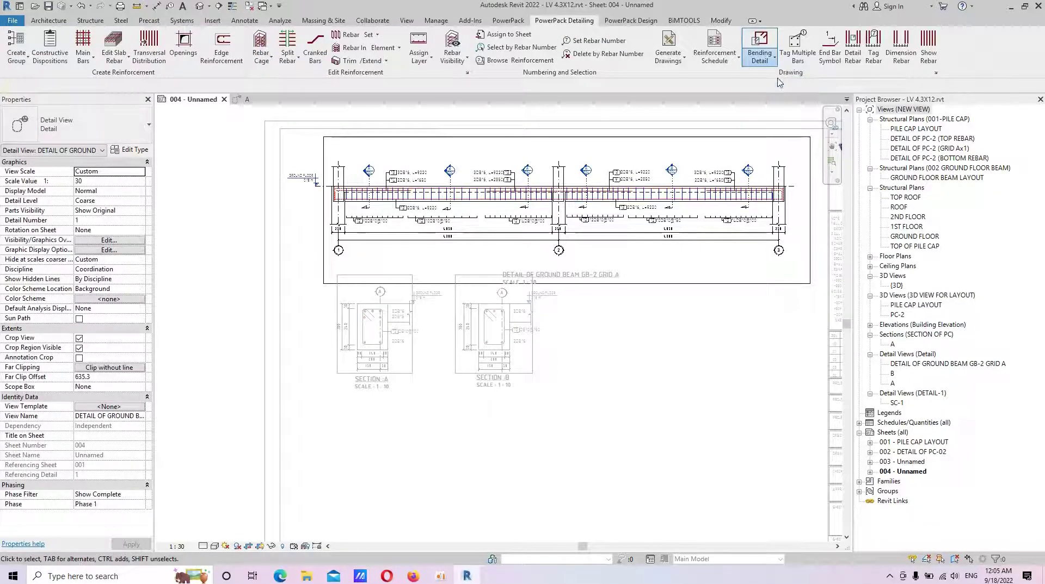
{"action": "scroll", "coordinate": [568, 215], "scroll_direction": "up", "scroll_amount": 2}
{"action": "scroll", "coordinate": [568, 215], "scroll_direction": "up", "scroll_amount": 2}
{"action": "left_click", "coordinate": [580, 183]}
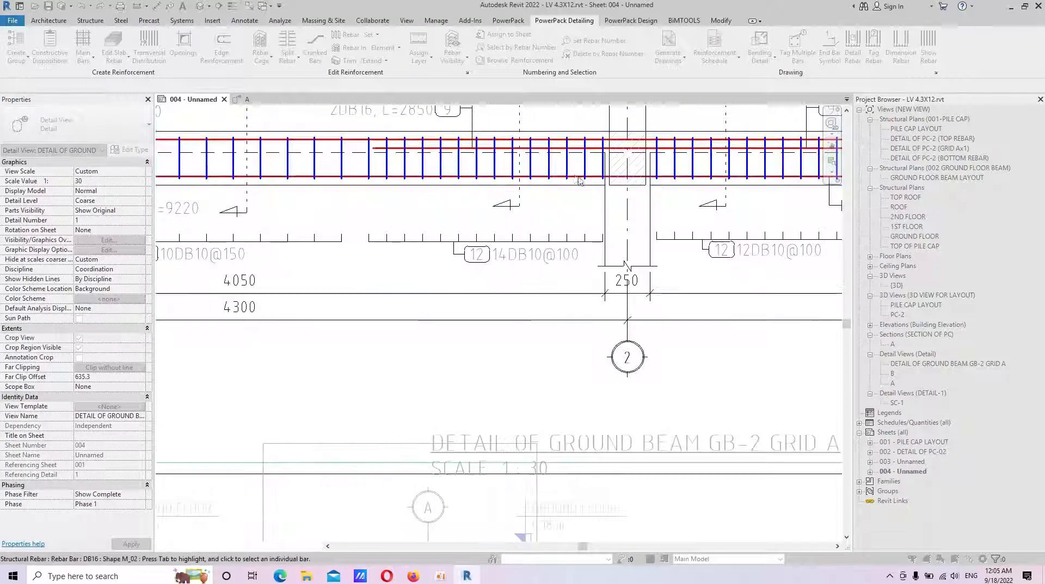
{"action": "scroll", "coordinate": [590, 310], "scroll_direction": "down", "scroll_amount": 2}
{"action": "scroll", "coordinate": [599, 324], "scroll_direction": "up", "scroll_amount": 2}
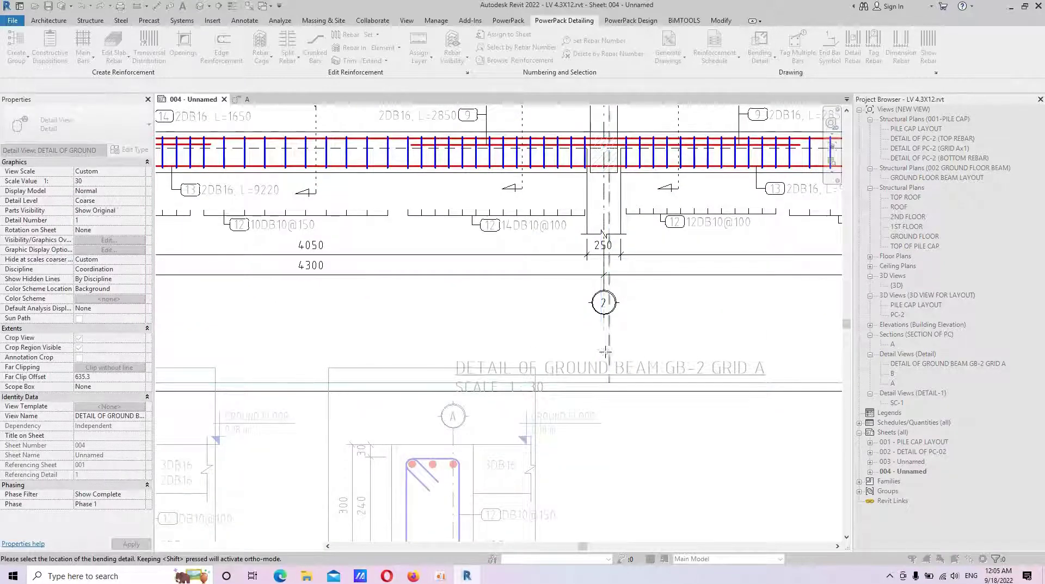
{"action": "left_click", "coordinate": [642, 368]}
Move the bending detail up toward the beam and its 13 2DB16 L=9220 tag under grid 2
{"action": "middle_click_drag", "start_coordinate": [790, 365], "coordinate": [721, 347]}
{"action": "left_click_drag", "start_coordinate": [722, 347], "coordinate": [716, 325]}
{"action": "key", "text": "Escape"}
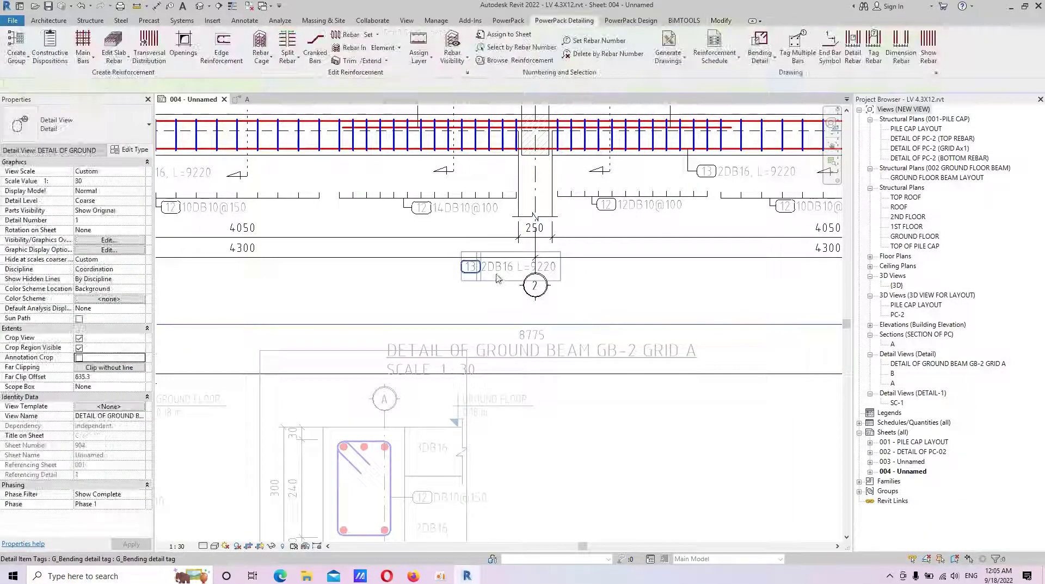
{"action": "left_click", "coordinate": [496, 279]}
{"action": "left_click_drag", "start_coordinate": [503, 321], "coordinate": [484, 322]}
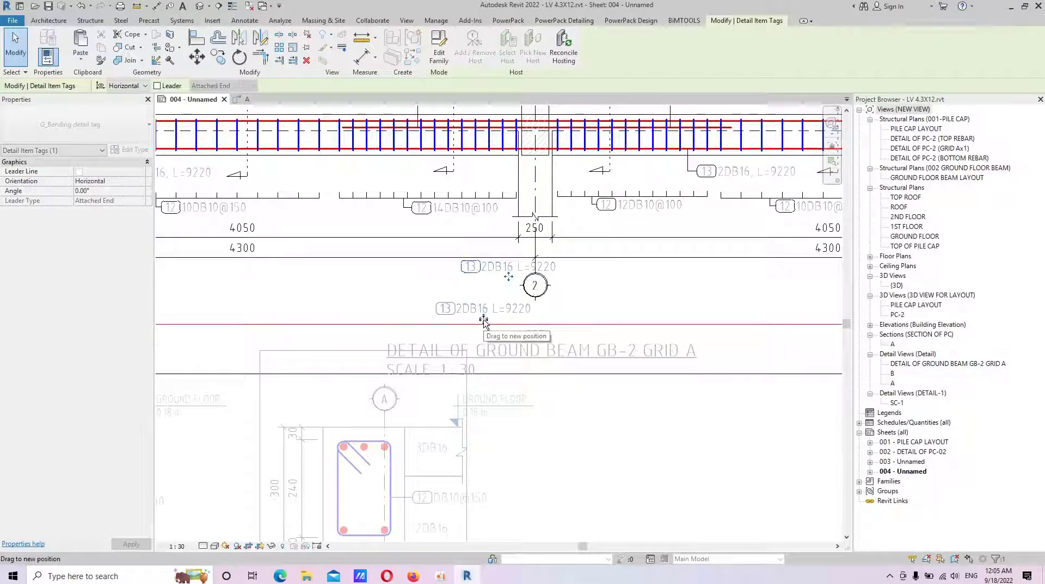
{"action": "scroll", "coordinate": [500, 316], "scroll_direction": "up", "scroll_amount": 3}
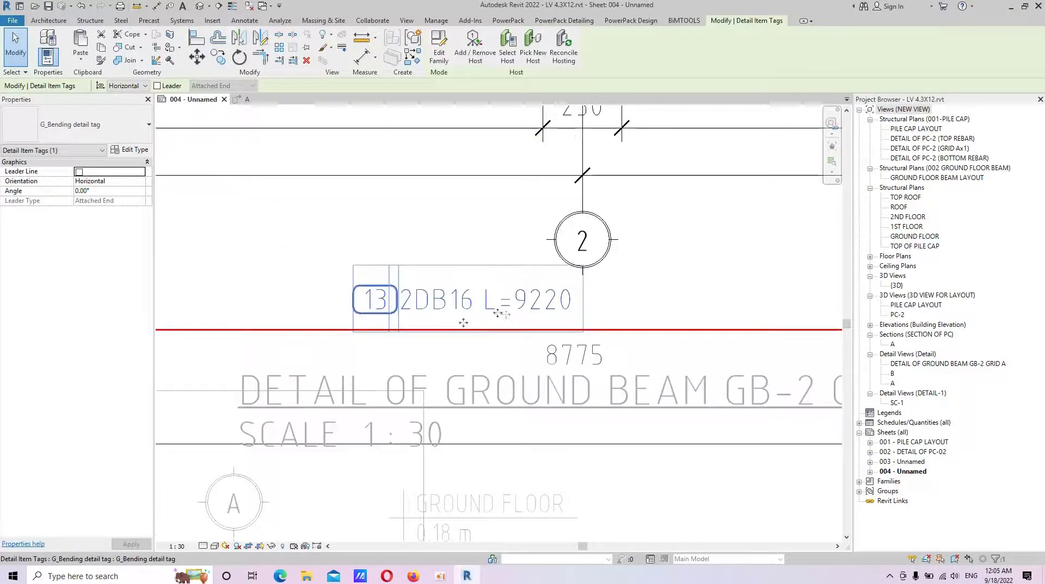
{"action": "left_click_drag", "start_coordinate": [463, 324], "coordinate": [492, 323]}
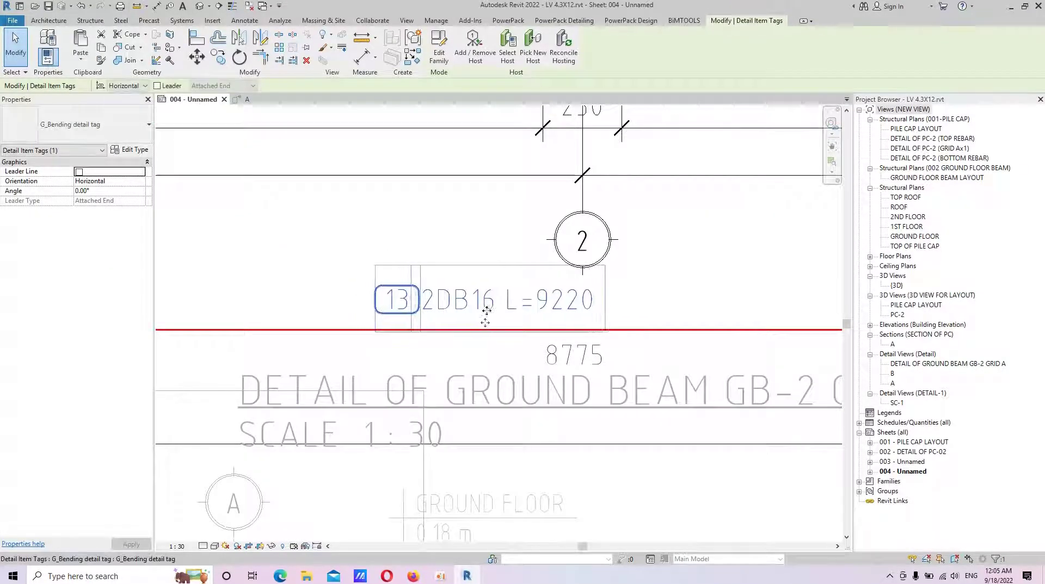
{"action": "key", "text": "Escape"}
Try shifting the 13 2DB16 L=9220 tag slightly near grid 2, then cancel
{"action": "scroll", "coordinate": [490, 316], "scroll_direction": "down", "scroll_amount": 5}
{"action": "scroll", "coordinate": [625, 310], "scroll_direction": "up", "scroll_amount": 4}
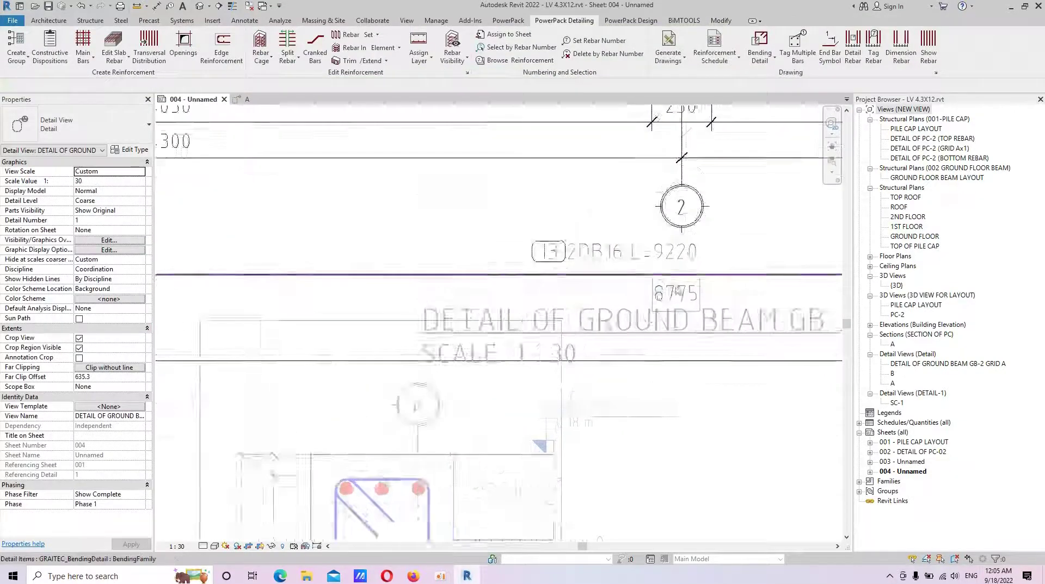
{"action": "scroll", "coordinate": [649, 306], "scroll_direction": "up", "scroll_amount": 2}
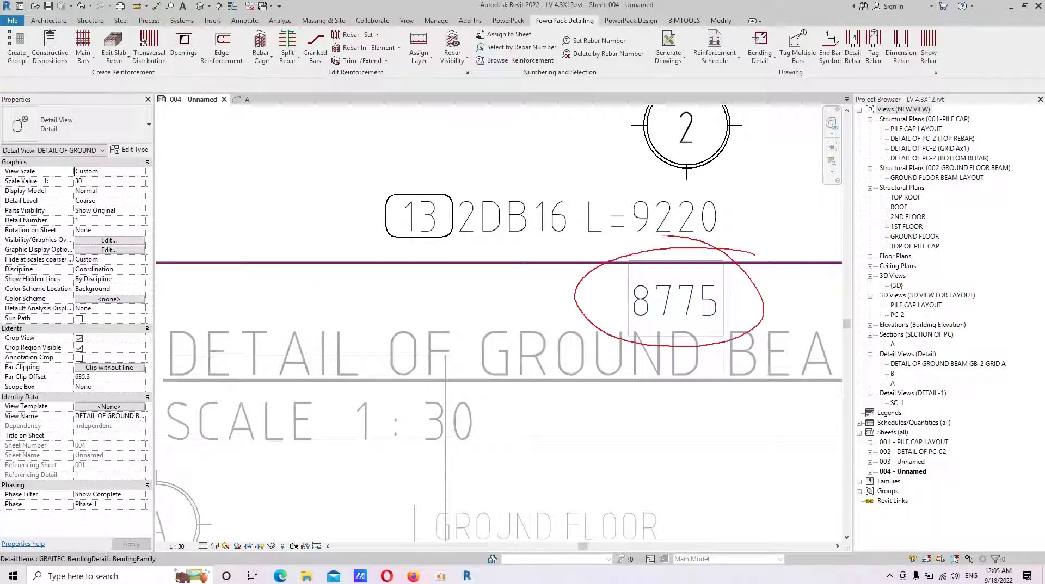
{"action": "scroll", "coordinate": [626, 207], "scroll_direction": "down", "scroll_amount": 3}
{"action": "middle_click_drag", "start_coordinate": [457, 207], "coordinate": [469, 280]}
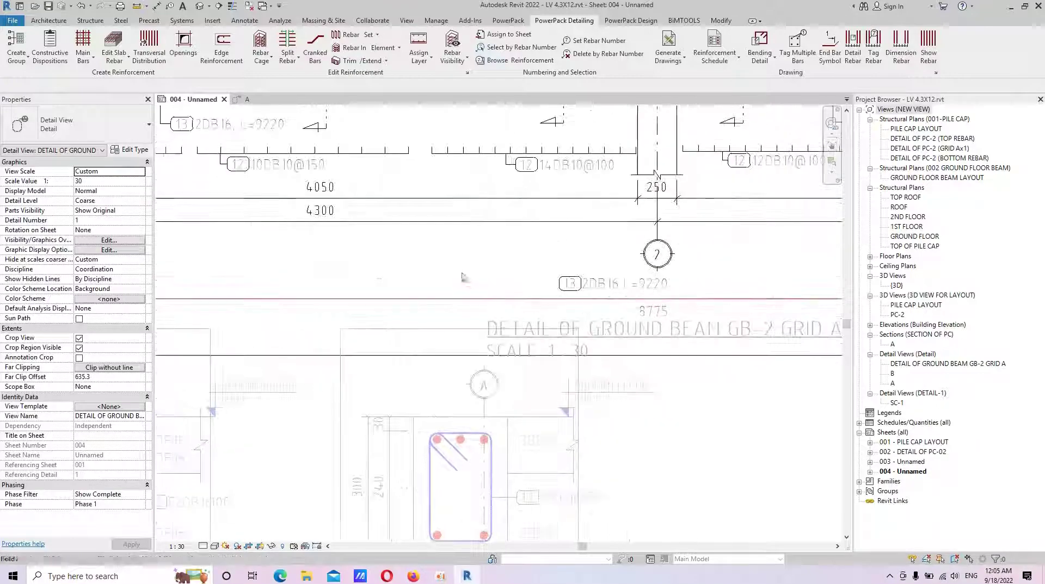
{"action": "scroll", "coordinate": [544, 282], "scroll_direction": "down", "scroll_amount": 3}
{"action": "scroll", "coordinate": [717, 292], "scroll_direction": "up", "scroll_amount": 3}
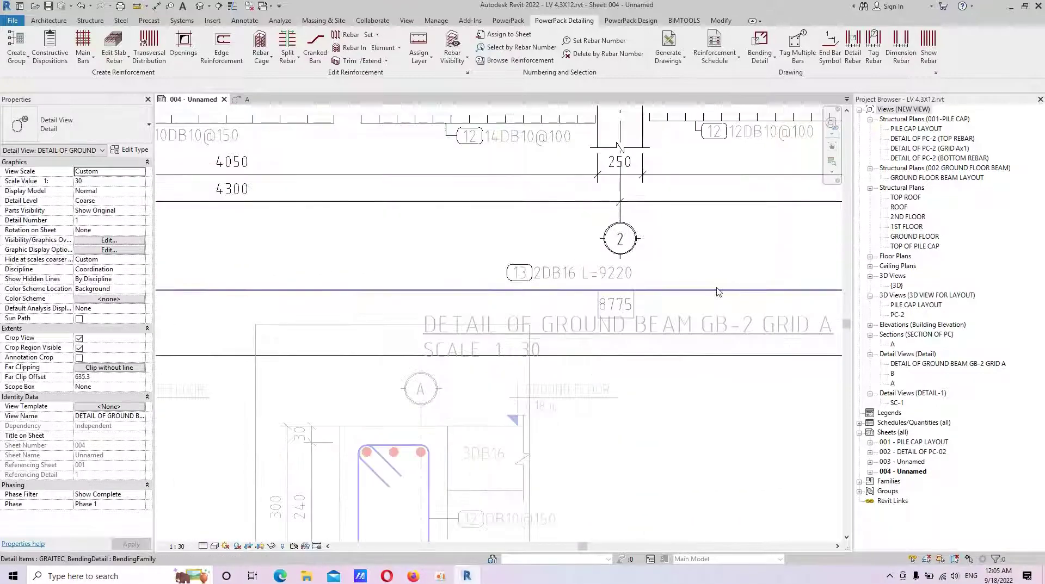
{"action": "left_click", "coordinate": [717, 293]}
{"action": "scroll", "coordinate": [699, 266], "scroll_direction": "down", "scroll_amount": 3}
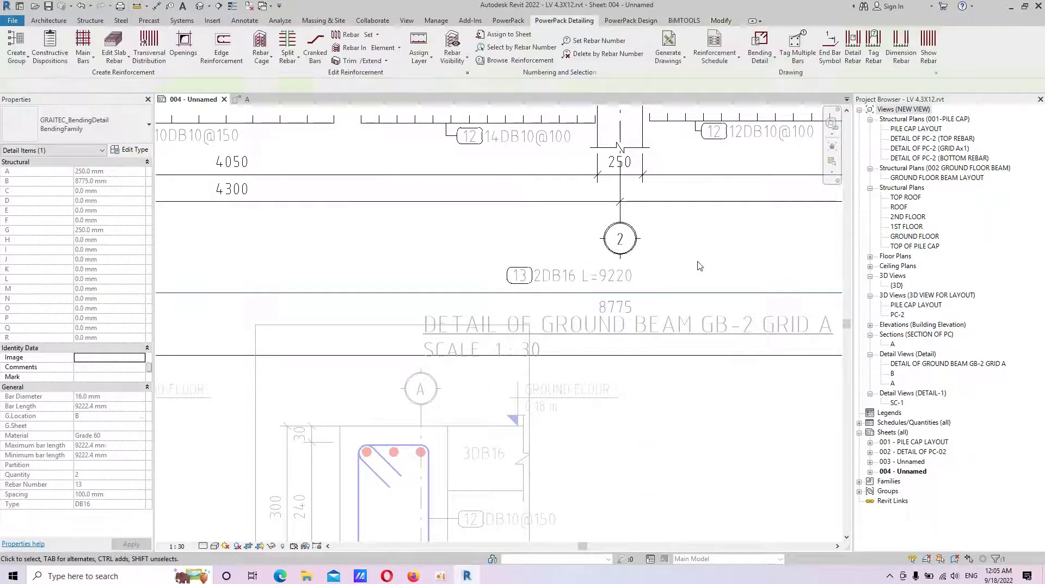
{"action": "middle_click_drag", "start_coordinate": [699, 266], "coordinate": [518, 264]}
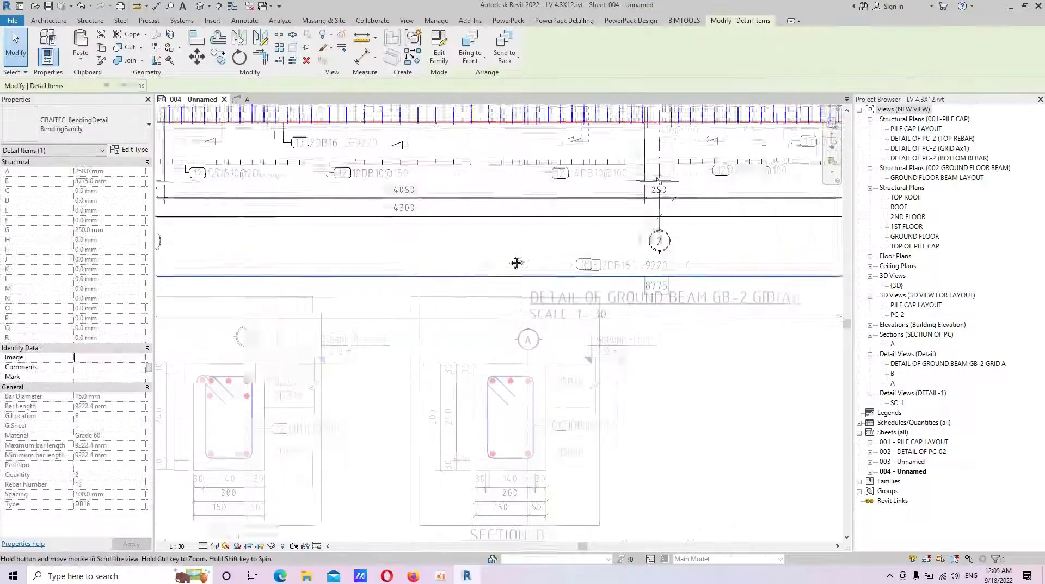
{"action": "scroll", "coordinate": [544, 270], "scroll_direction": "up", "scroll_amount": 2}
{"action": "left_click", "coordinate": [583, 273]}
{"action": "left_click_drag", "start_coordinate": [583, 274], "coordinate": [581, 269]}
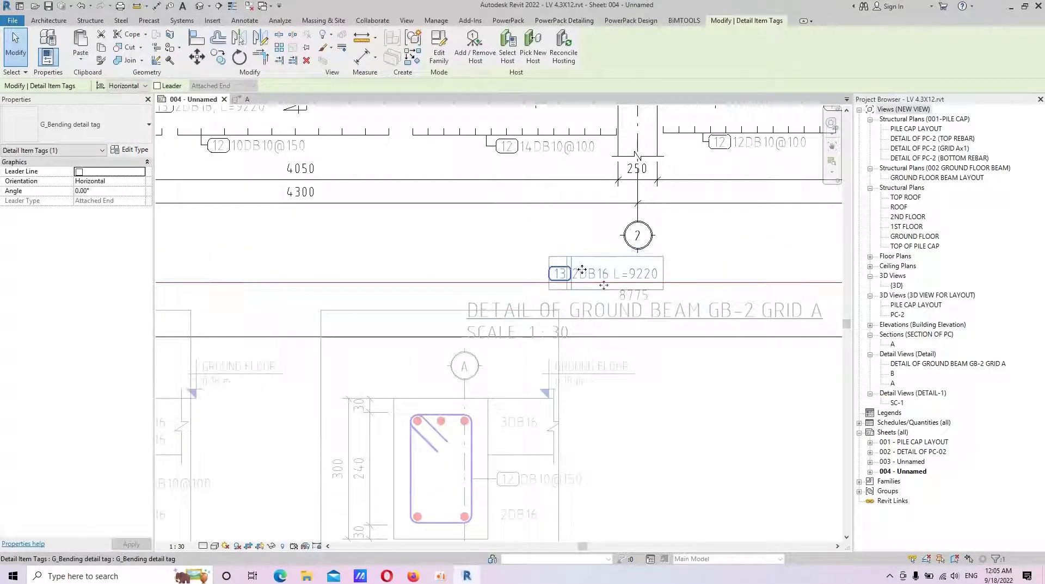
{"action": "key", "text": "Escape"}
Nudge the bottom-bar bending detail and its tag slightly upward
{"action": "middle_click_drag", "start_coordinate": [582, 269], "coordinate": [472, 250]}
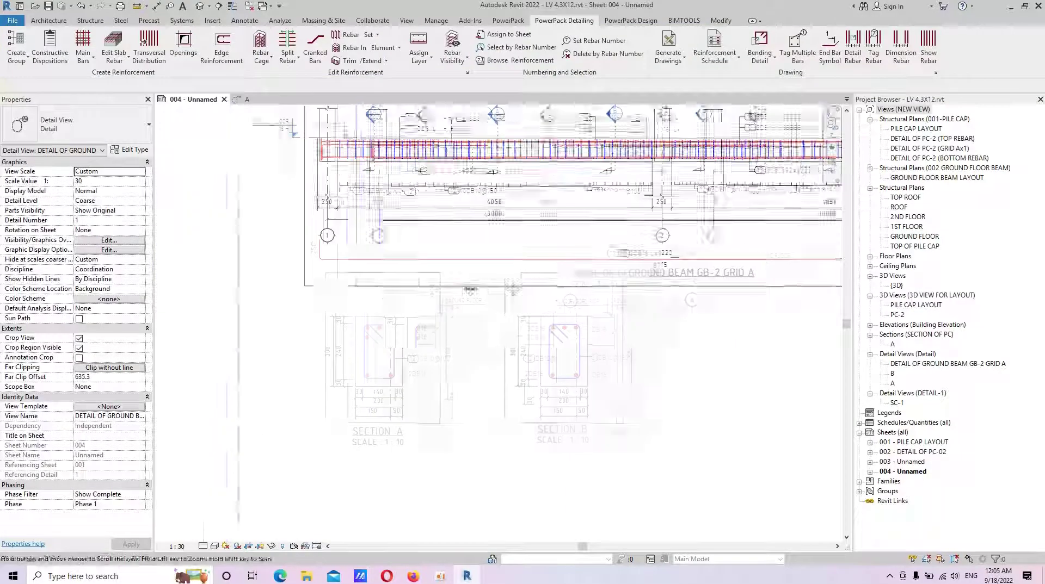
{"action": "scroll", "coordinate": [472, 251], "scroll_direction": "up", "scroll_amount": 2}
{"action": "scroll", "coordinate": [533, 277], "scroll_direction": "down", "scroll_amount": 2}
{"action": "scroll", "coordinate": [594, 302], "scroll_direction": "down", "scroll_amount": 2}
{"action": "scroll", "coordinate": [594, 302], "scroll_direction": "down", "scroll_amount": 1}
{"action": "scroll", "coordinate": [595, 301], "scroll_direction": "up", "scroll_amount": 1}
{"action": "scroll", "coordinate": [560, 318], "scroll_direction": "up", "scroll_amount": 1}
{"action": "scroll", "coordinate": [520, 337], "scroll_direction": "up", "scroll_amount": 1}
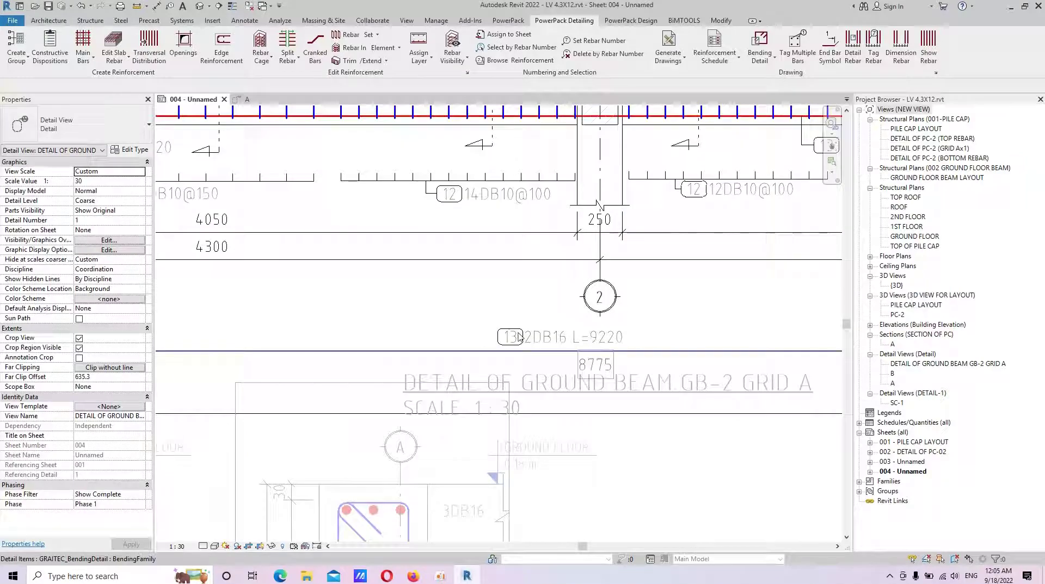
{"action": "scroll", "coordinate": [520, 325], "scroll_direction": "up", "scroll_amount": 1}
{"action": "left_click", "coordinate": [495, 362]}
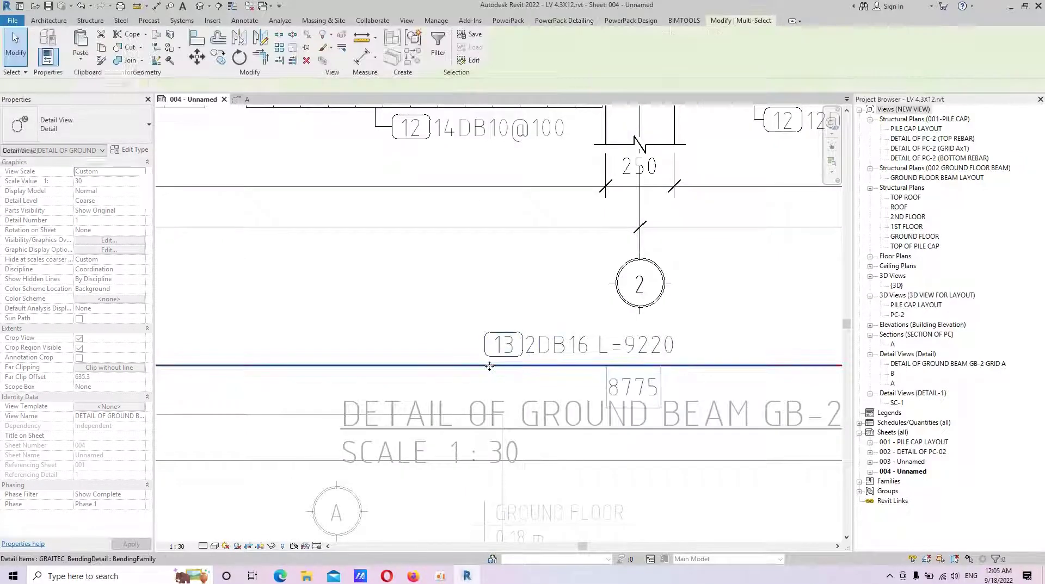
{"action": "key", "text": "Up"}
{"action": "key", "text": "Up"}
{"action": "key", "text": "Up"}
{"action": "key", "text": "Up"}
{"action": "key", "text": "Escape"}
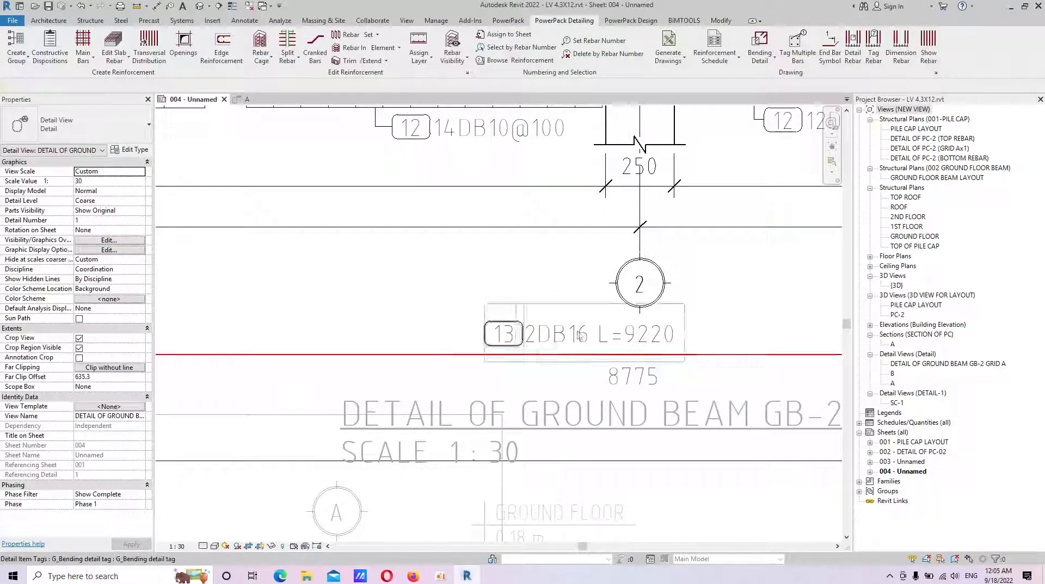
Undo that nudge and lower the bar 13 bending detail slightly instead
{"action": "scroll", "coordinate": [498, 349], "scroll_direction": "down", "scroll_amount": 2}
{"action": "scroll", "coordinate": [506, 326], "scroll_direction": "down", "scroll_amount": 1}
{"action": "scroll", "coordinate": [508, 316], "scroll_direction": "up", "scroll_amount": 3}
{"action": "scroll", "coordinate": [490, 314], "scroll_direction": "down", "scroll_amount": 3}
{"action": "scroll", "coordinate": [463, 313], "scroll_direction": "up", "scroll_amount": 3}
{"action": "scroll", "coordinate": [451, 312], "scroll_direction": "down", "scroll_amount": 2}
{"action": "scroll", "coordinate": [451, 312], "scroll_direction": "up", "scroll_amount": 3}
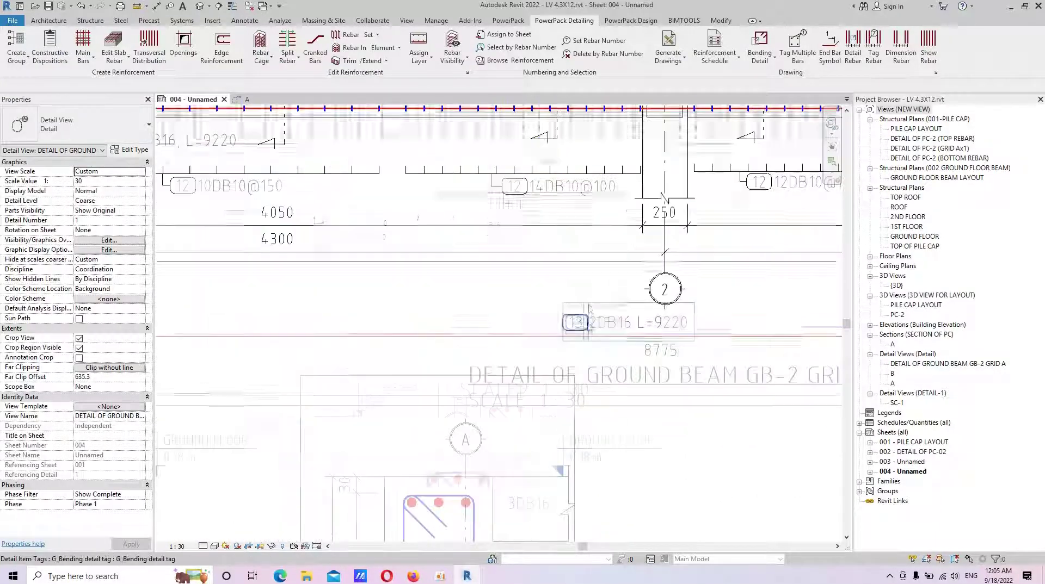
{"action": "scroll", "coordinate": [544, 294], "scroll_direction": "up", "scroll_amount": 2}
{"action": "left_click", "coordinate": [560, 377]}
{"action": "key", "text": "ctrl+z"}
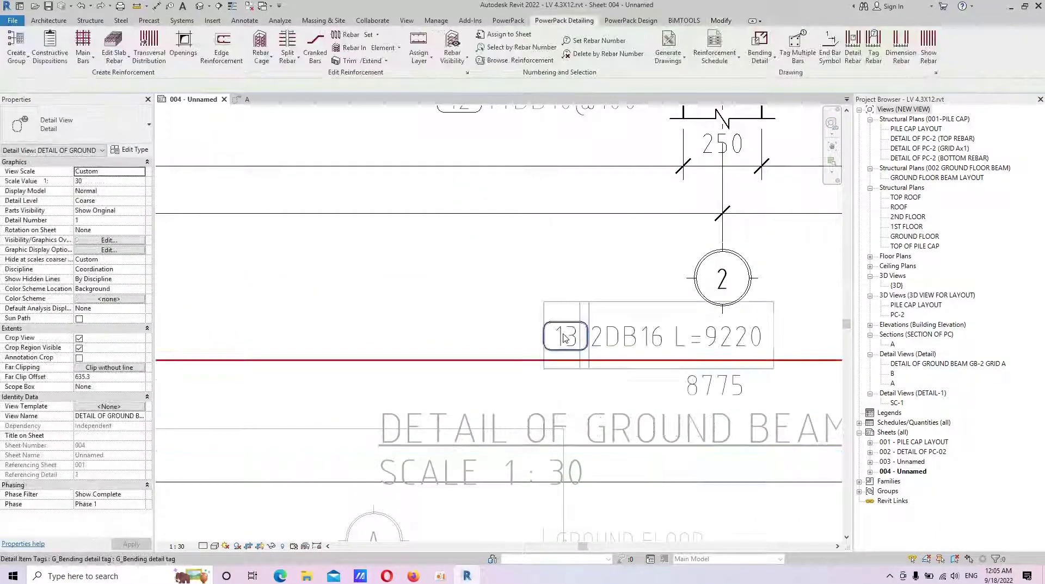
{"action": "left_click_drag", "start_coordinate": [528, 360], "coordinate": [531, 368]}
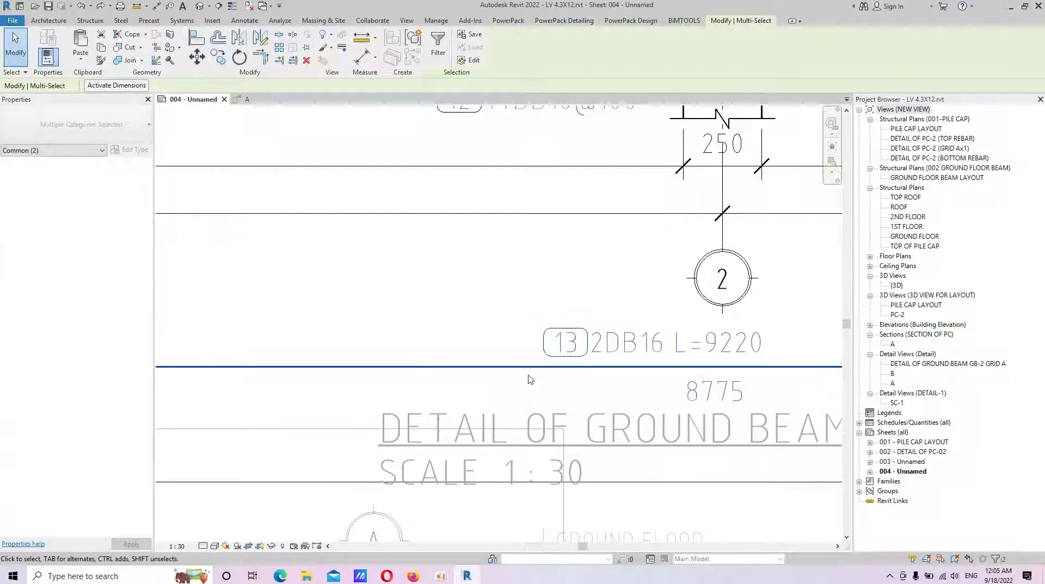
{"action": "left_click", "coordinate": [530, 380]}
{"action": "scroll", "coordinate": [527, 377], "scroll_direction": "down", "scroll_amount": 5}
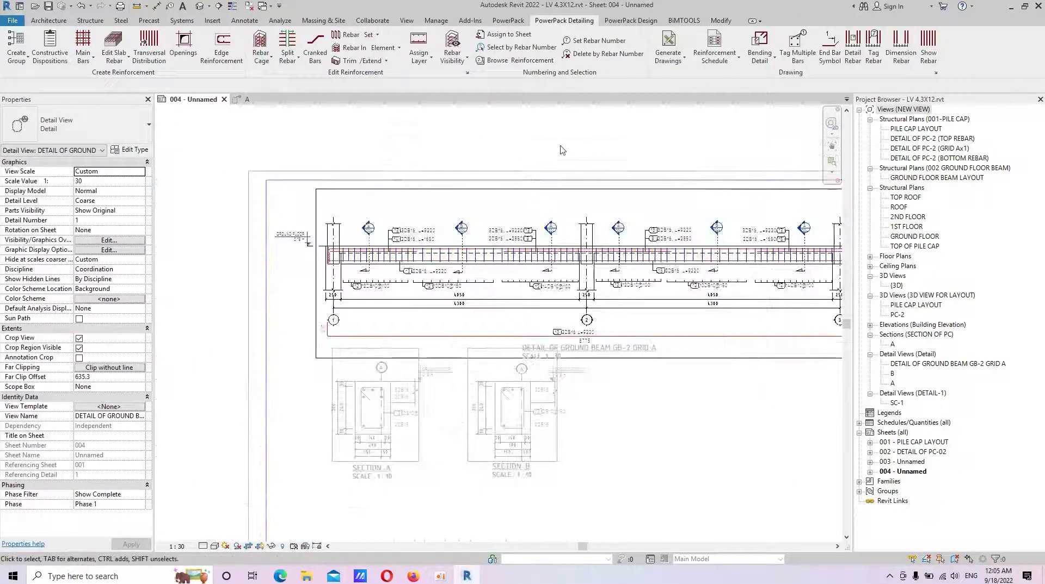
{"action": "scroll", "coordinate": [381, 229], "scroll_direction": "up", "scroll_amount": 3}
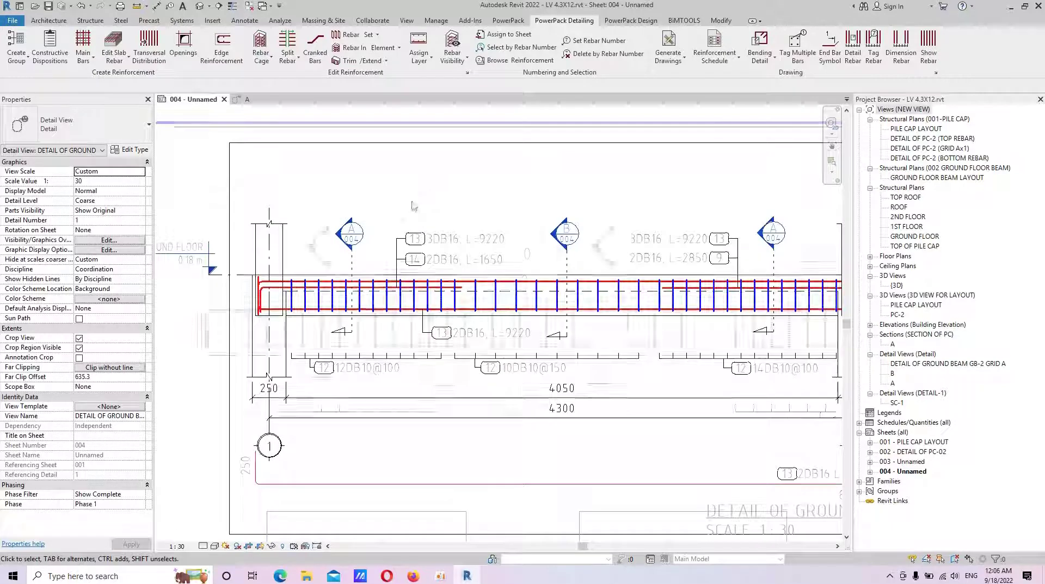
{"action": "scroll", "coordinate": [381, 229], "scroll_direction": "up", "scroll_amount": 2}
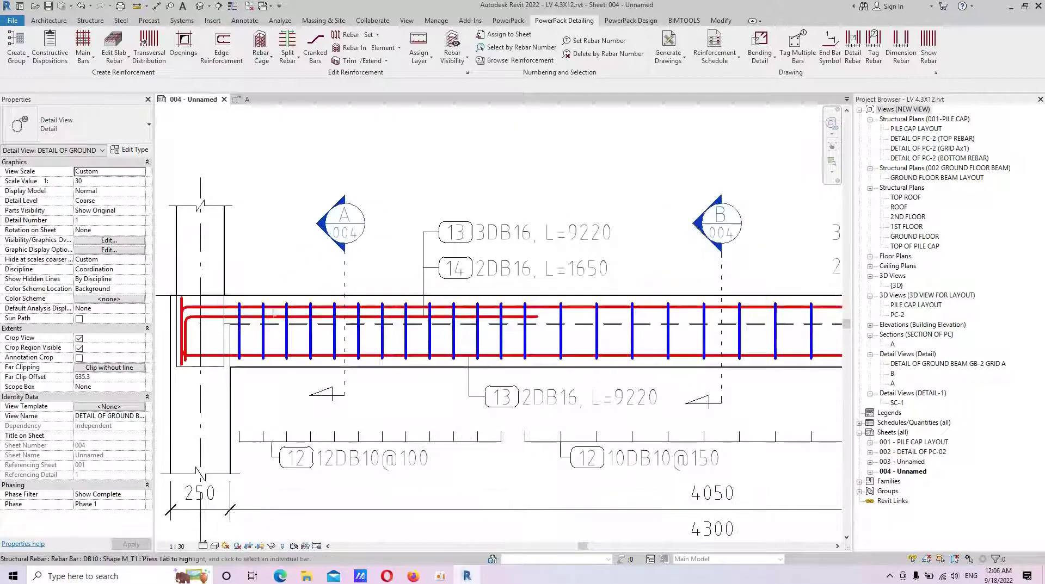
Add the 14 2DB16 L=1650 bending detail above the beam and reposition its tag
{"action": "left_click", "coordinate": [771, 60]}
{"action": "left_click", "coordinate": [781, 79]}
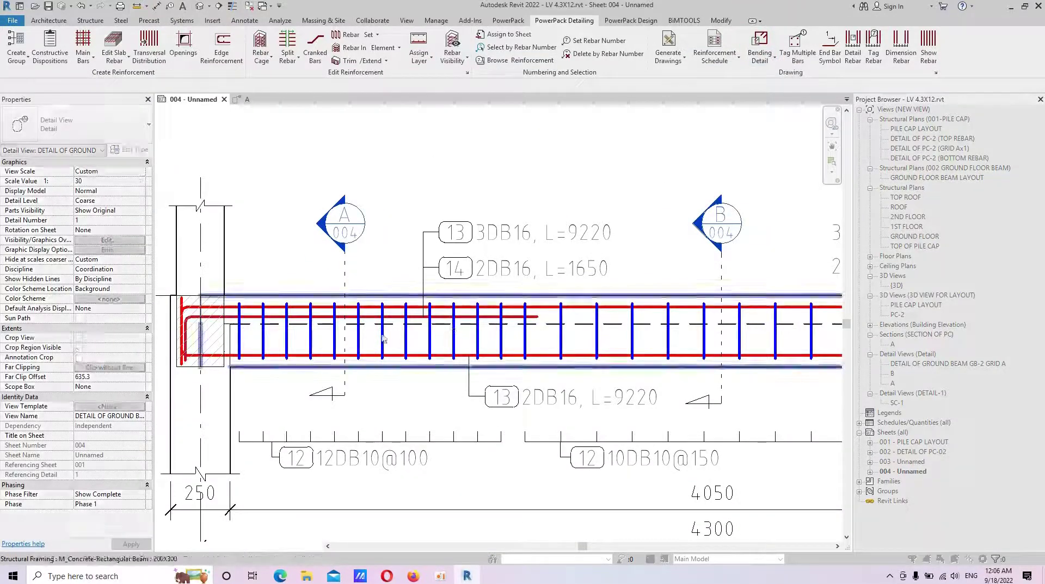
{"action": "scroll", "coordinate": [417, 193], "scroll_direction": "down", "scroll_amount": 3}
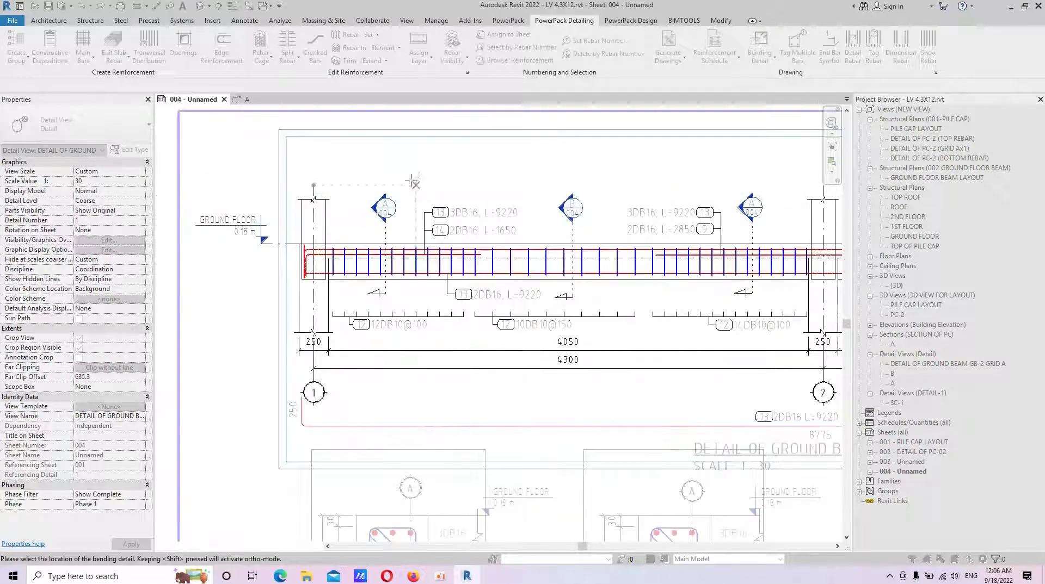
{"action": "scroll", "coordinate": [394, 179], "scroll_direction": "up", "scroll_amount": 2}
{"action": "left_click", "coordinate": [443, 196]}
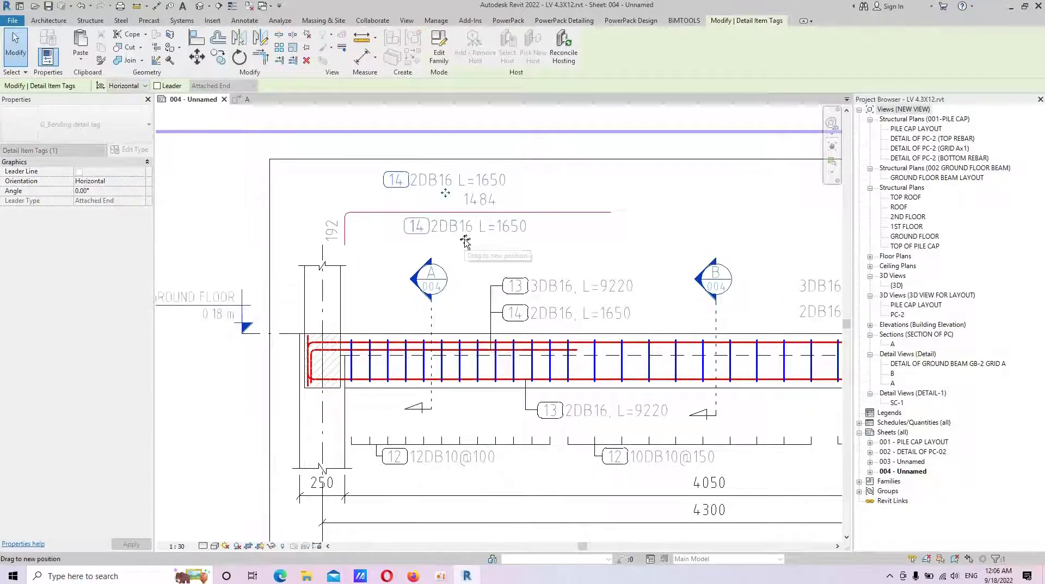
{"action": "left_click_drag", "start_coordinate": [459, 235], "coordinate": [460, 241]}
{"action": "left_click", "coordinate": [500, 211]}
{"action": "left_click_drag", "start_coordinate": [500, 210], "coordinate": [462, 219]}
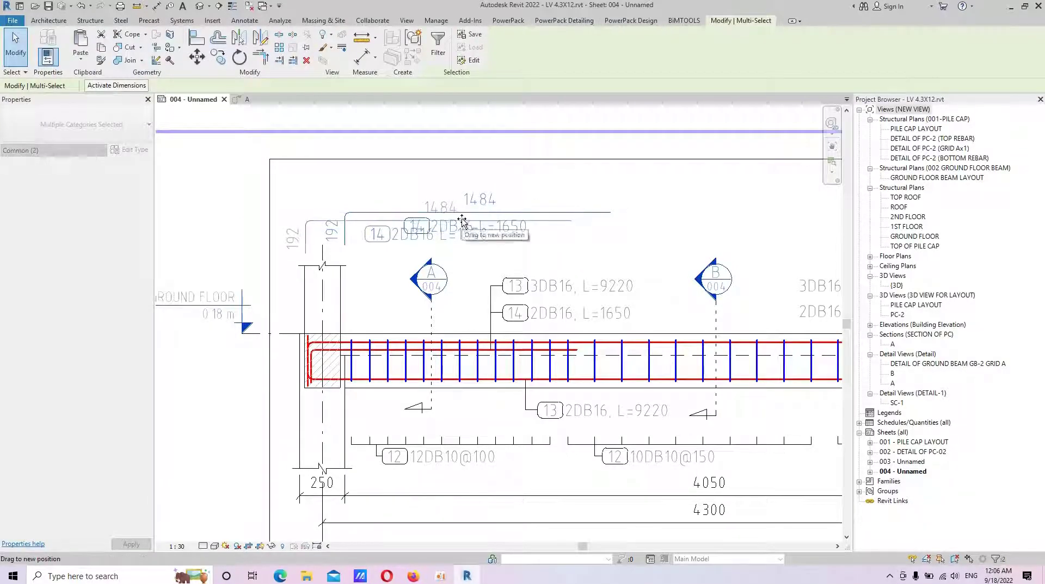
{"action": "key", "text": "Escape"}
{"action": "middle_click_drag", "start_coordinate": [598, 245], "coordinate": [477, 229]}
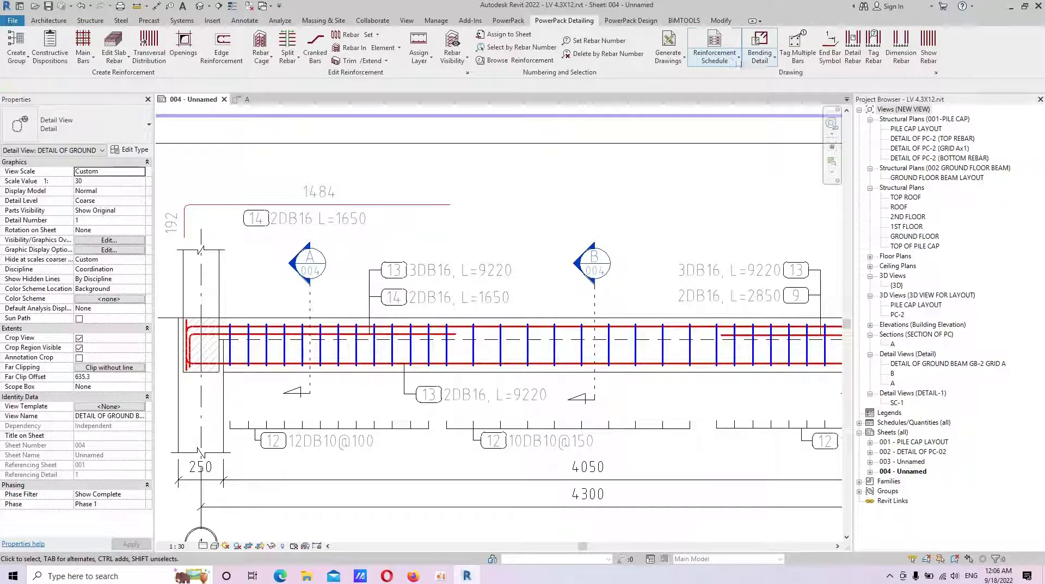
Place the 13 3DB16 L=9220 bending detail above the beam
{"action": "left_click", "coordinate": [759, 59]}
{"action": "left_click", "coordinate": [786, 83]}
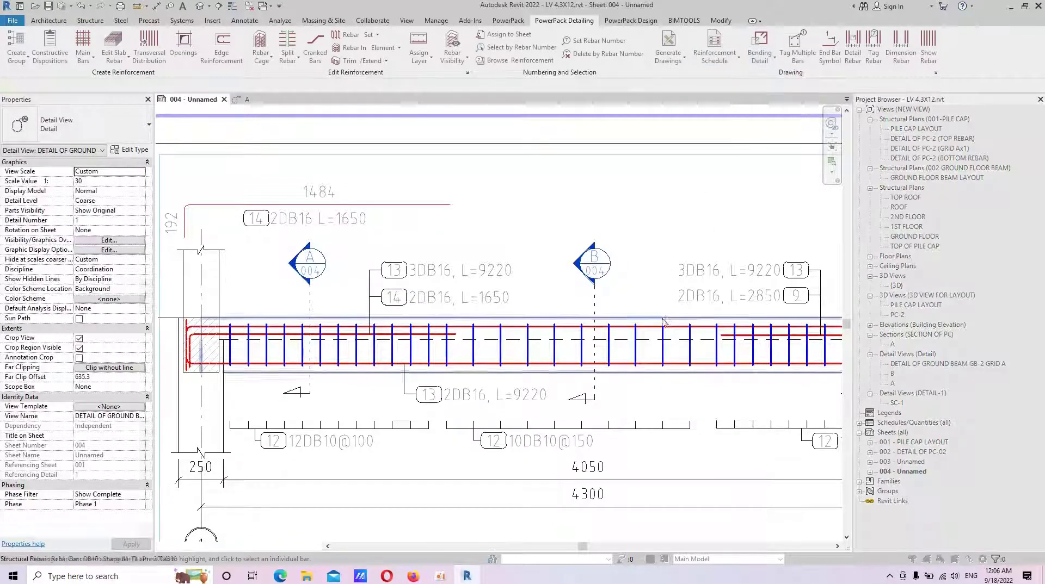
{"action": "scroll", "coordinate": [643, 255], "scroll_direction": "down", "scroll_amount": 3}
{"action": "scroll", "coordinate": [682, 220], "scroll_direction": "up", "scroll_amount": 2}
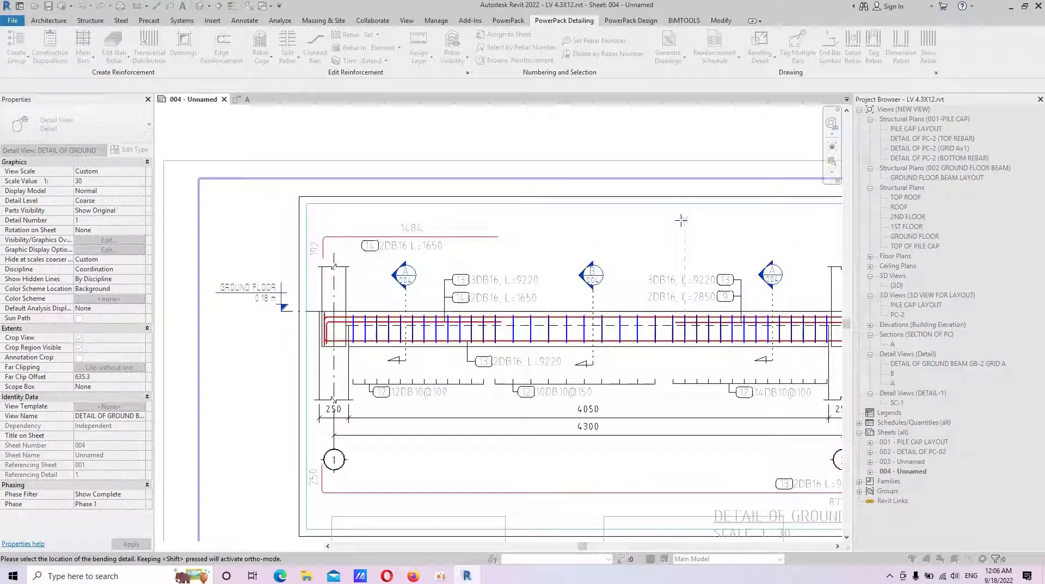
{"action": "left_click", "coordinate": [681, 221]}
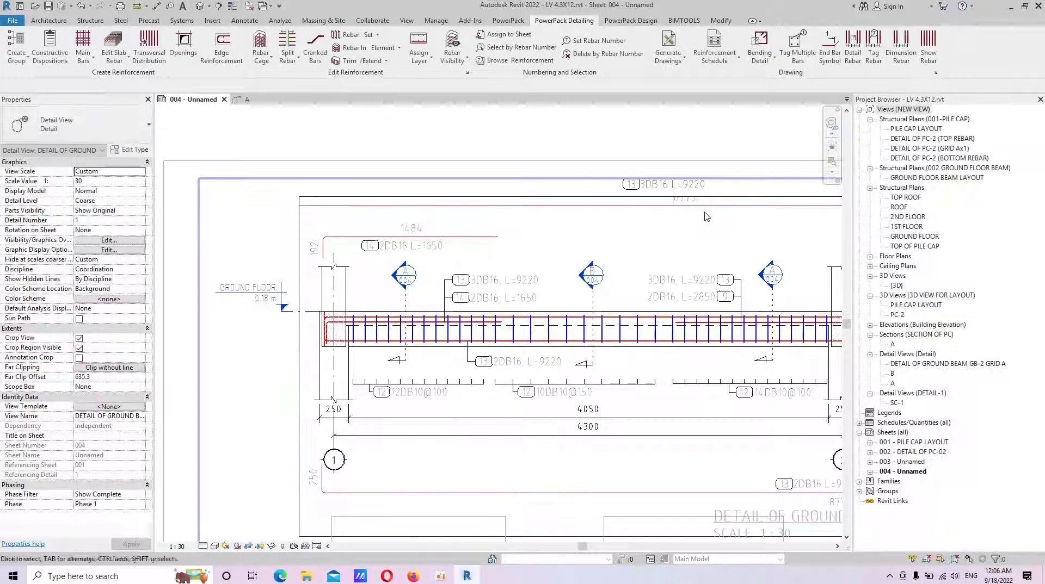
{"action": "mouse_move", "coordinate": [553, 199]}
{"action": "left_mouse_down"}
{"action": "mouse_move", "coordinate": [713, 228]}
{"action": "mouse_move", "coordinate": [689, 204]}
{"action": "left_mouse_up"}
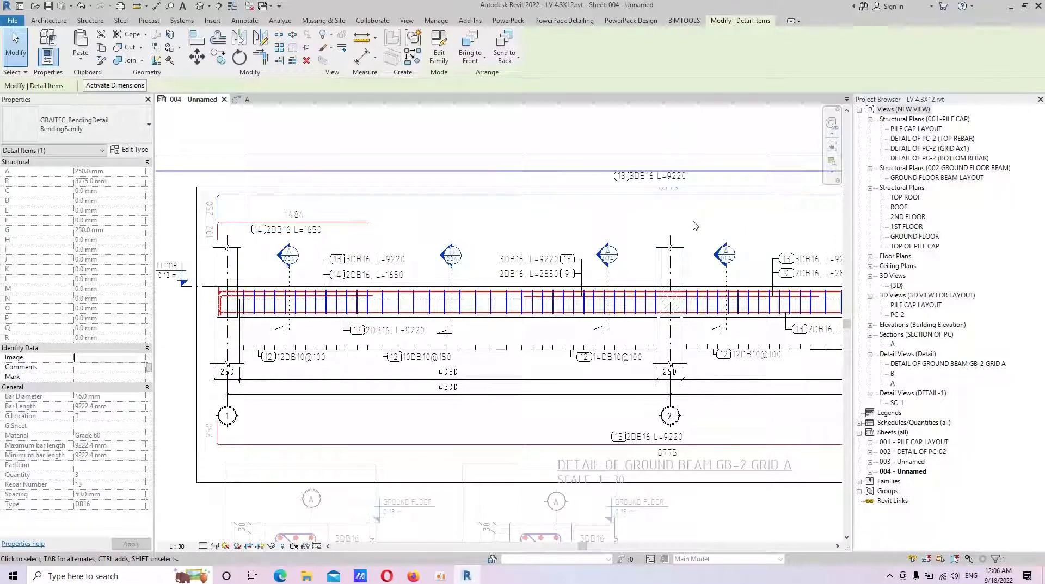
Move the 3DB16 L=9220 tag down and to the right inside the crop
{"action": "scroll", "coordinate": [693, 225], "scroll_direction": "up", "scroll_amount": 2}
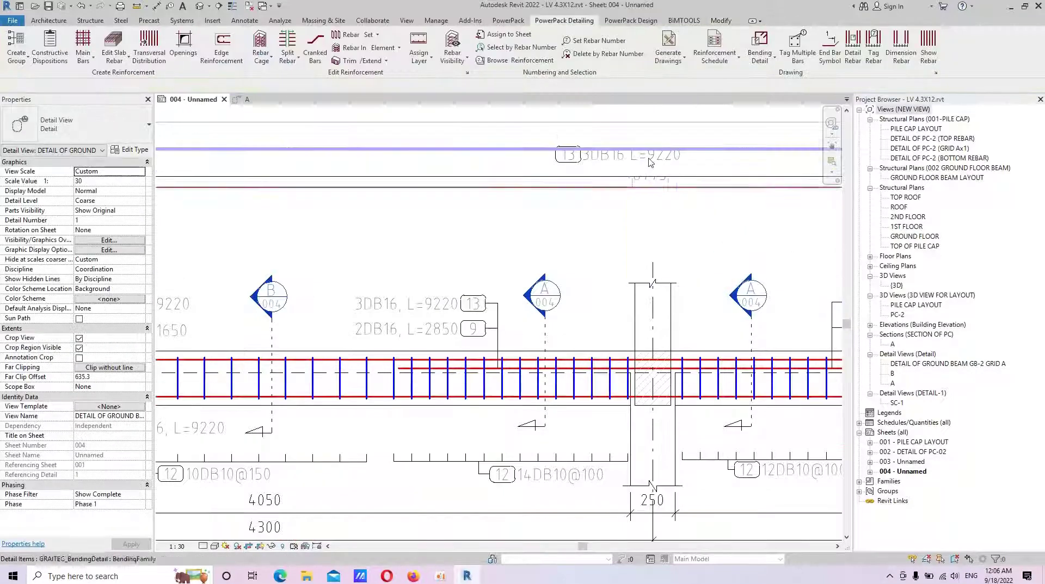
{"action": "left_click", "coordinate": [605, 157]}
{"action": "left_click_drag", "start_coordinate": [618, 168], "coordinate": [653, 212]}
{"action": "scroll", "coordinate": [655, 201], "scroll_direction": "down", "scroll_amount": 2}
{"action": "left_click", "coordinate": [658, 188]}
{"action": "scroll", "coordinate": [659, 188], "scroll_direction": "up", "scroll_amount": 2}
{"action": "scroll", "coordinate": [638, 177], "scroll_direction": "up", "scroll_amount": 2}
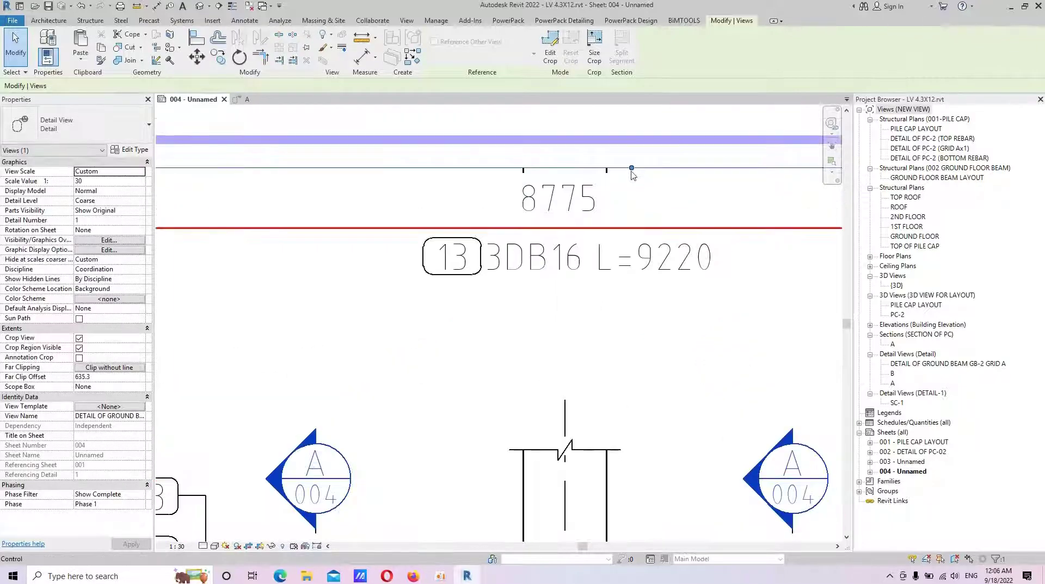
{"action": "key", "text": "Escape"}
{"action": "scroll", "coordinate": [598, 207], "scroll_direction": "down", "scroll_amount": 3}
{"action": "mouse_move", "coordinate": [598, 206]}
{"action": "middle_mouse_down"}
{"action": "mouse_move", "coordinate": [539, 233]}
{"action": "mouse_move", "coordinate": [575, 154]}
{"action": "middle_mouse_up"}
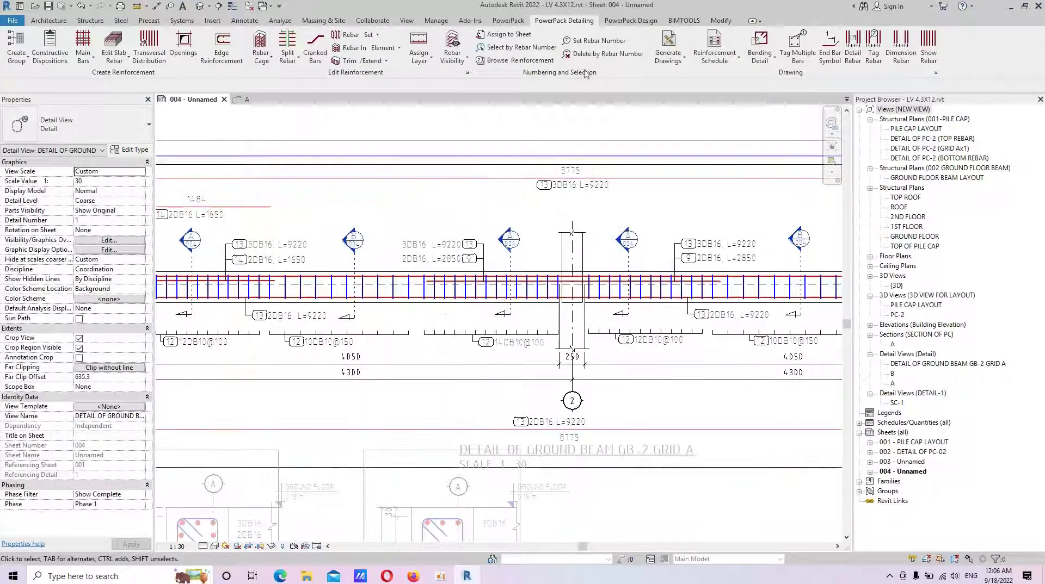
Place the 9 2DB16 L=2850 bending detail above grid 2, closer to the beam, and adjust its tag
{"action": "left_click", "coordinate": [761, 48]}
{"action": "scroll", "coordinate": [634, 278], "scroll_direction": "up", "scroll_amount": 2}
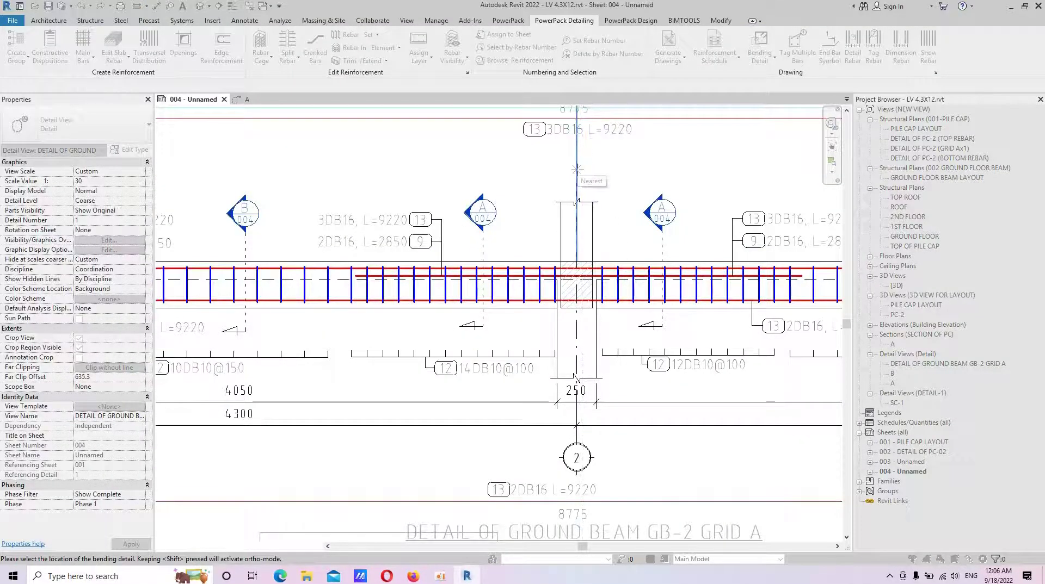
{"action": "key", "text": "Escape"}
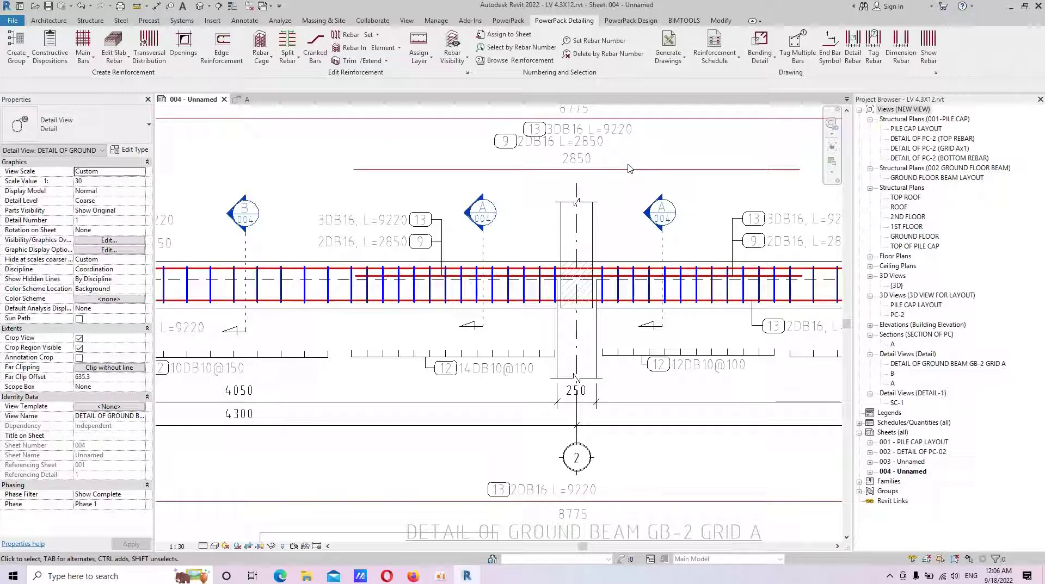
{"action": "mouse_move", "coordinate": [623, 177]}
{"action": "left_mouse_down"}
{"action": "mouse_move", "coordinate": [647, 192]}
{"action": "mouse_move", "coordinate": [645, 176]}
{"action": "left_mouse_up"}
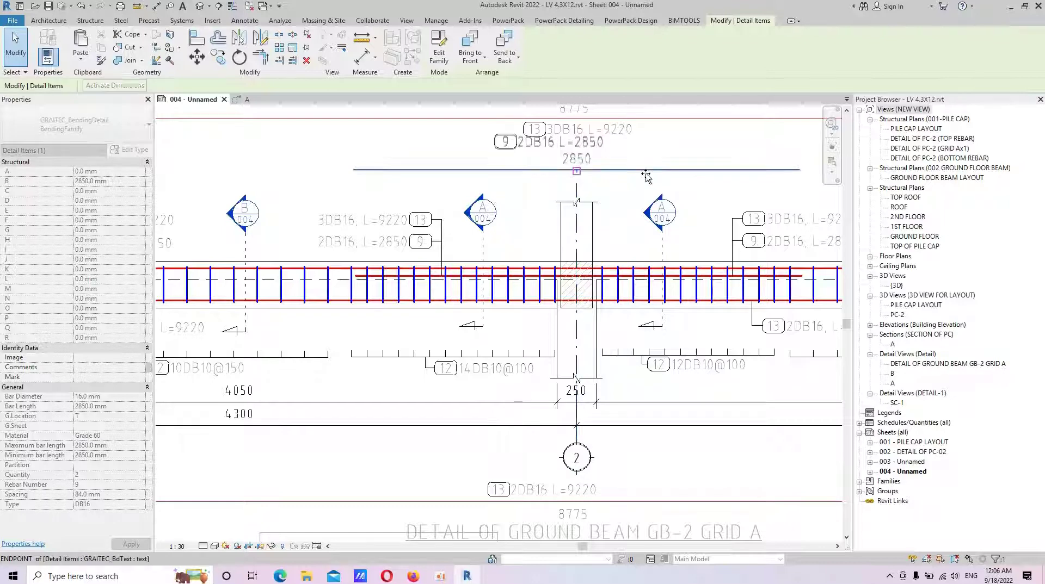
{"action": "left_click", "coordinate": [550, 166]}
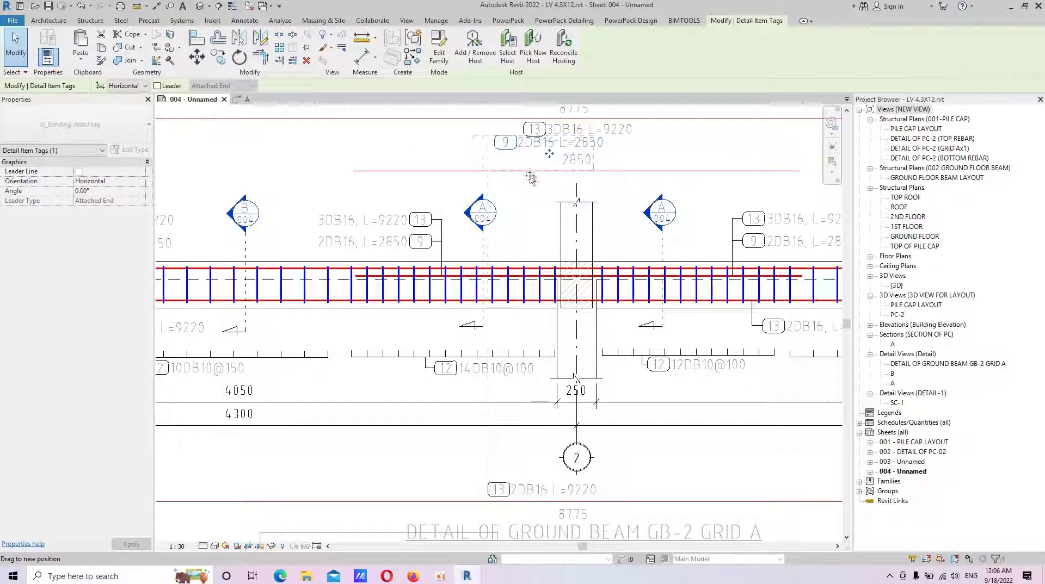
{"action": "scroll", "coordinate": [522, 196], "scroll_direction": "up", "scroll_amount": 2}
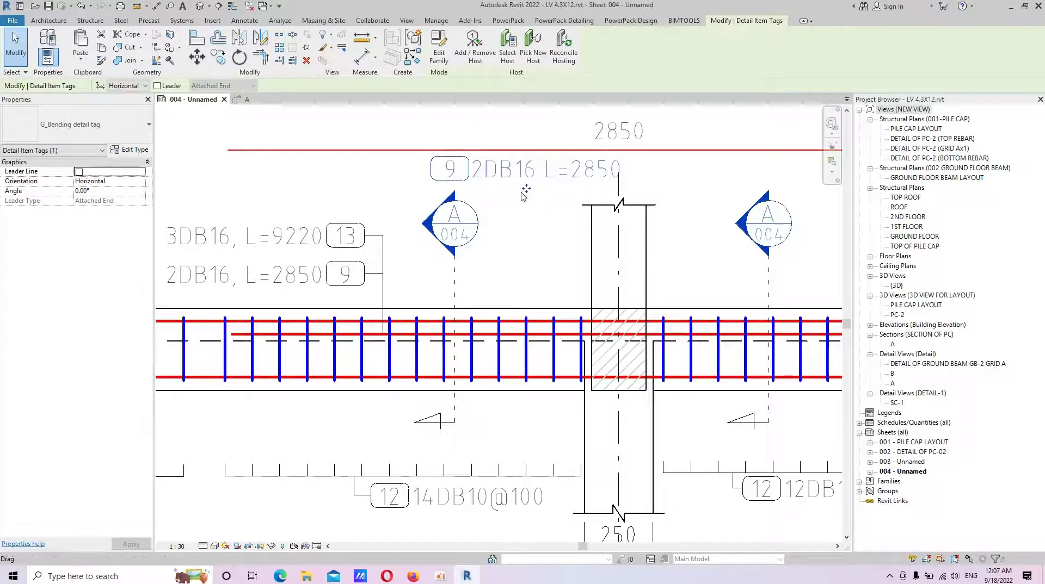
{"action": "key", "text": "Escape"}
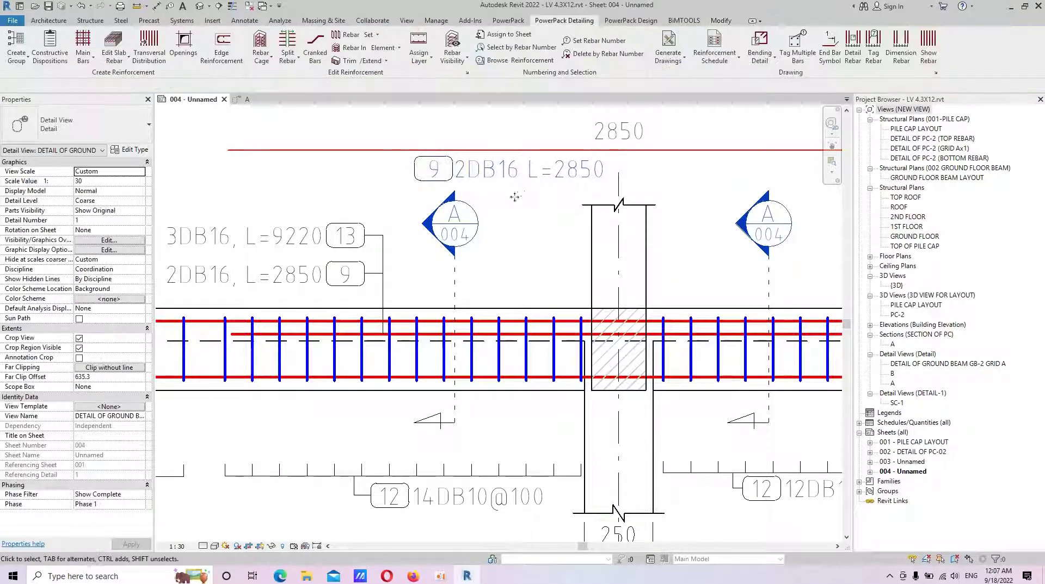
{"action": "scroll", "coordinate": [562, 192], "scroll_direction": "down", "scroll_amount": 3}
{"action": "scroll", "coordinate": [527, 342], "scroll_direction": "up", "scroll_amount": 1}
{"action": "middle_click_drag", "start_coordinate": [527, 341], "coordinate": [735, 367]}
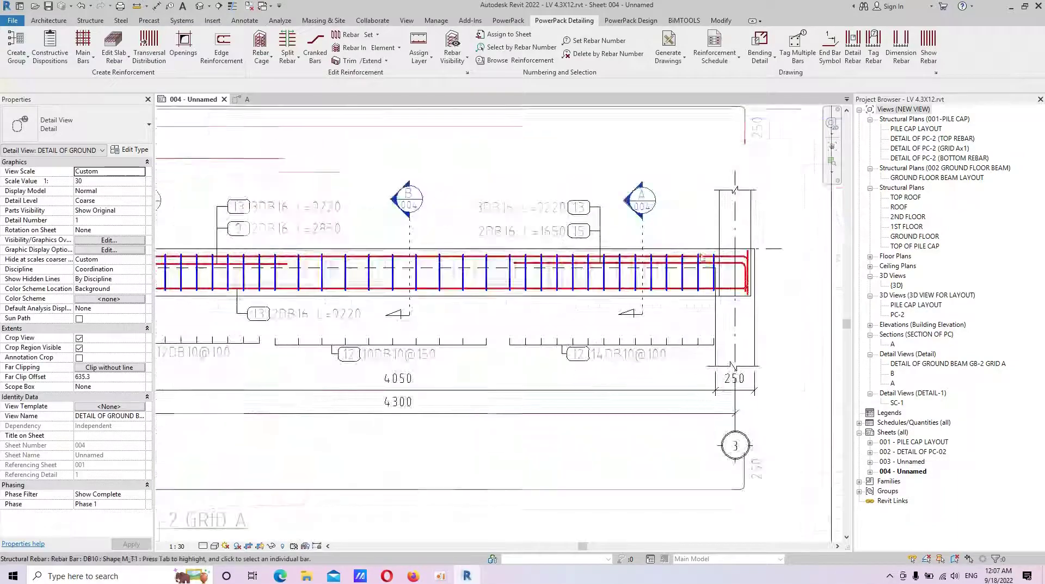
Place the bar 15 bending detail (2DB16, L=1650) above the beam's right end near grid 3
{"action": "left_click", "coordinate": [761, 44]}
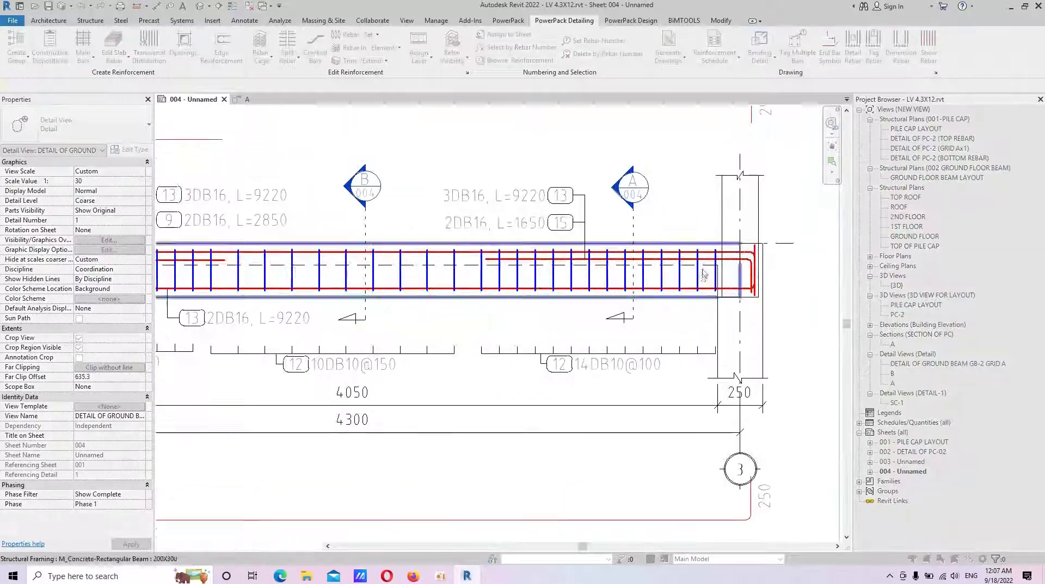
{"action": "scroll", "coordinate": [678, 193], "scroll_direction": "down", "scroll_amount": 2}
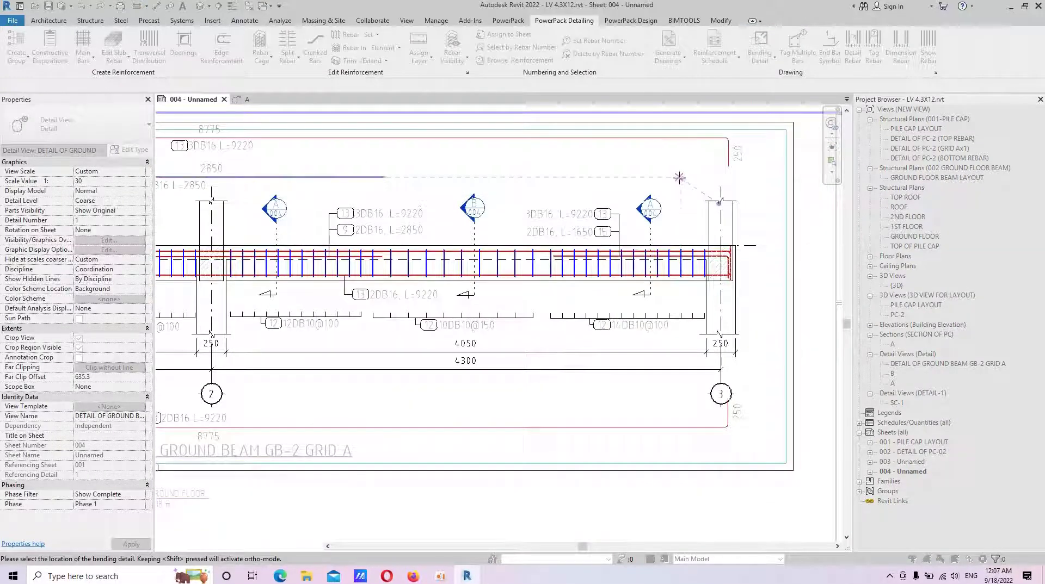
{"action": "left_click", "coordinate": [681, 177]}
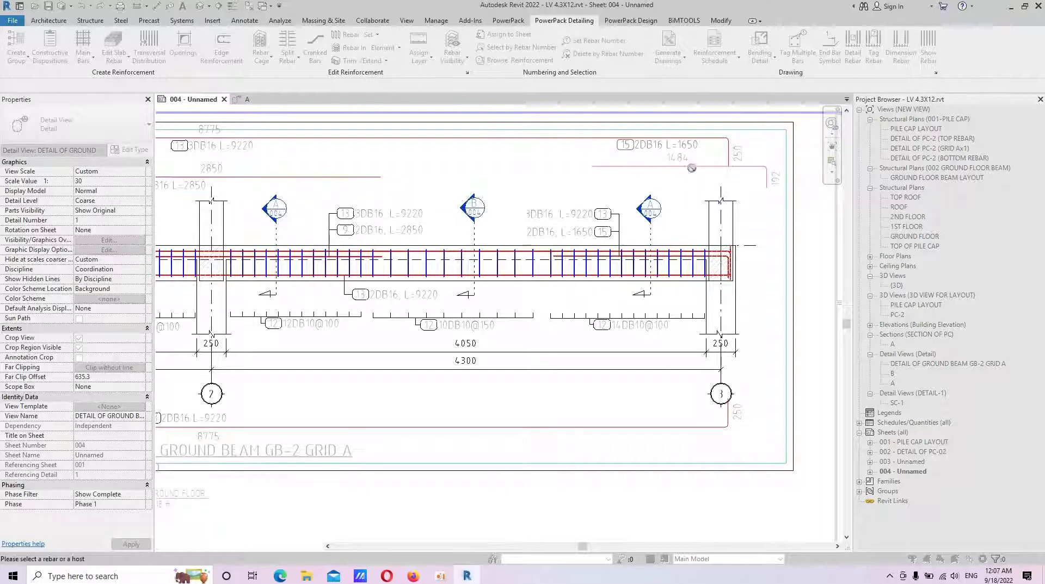
{"action": "left_click_drag", "start_coordinate": [703, 172], "coordinate": [613, 158]}
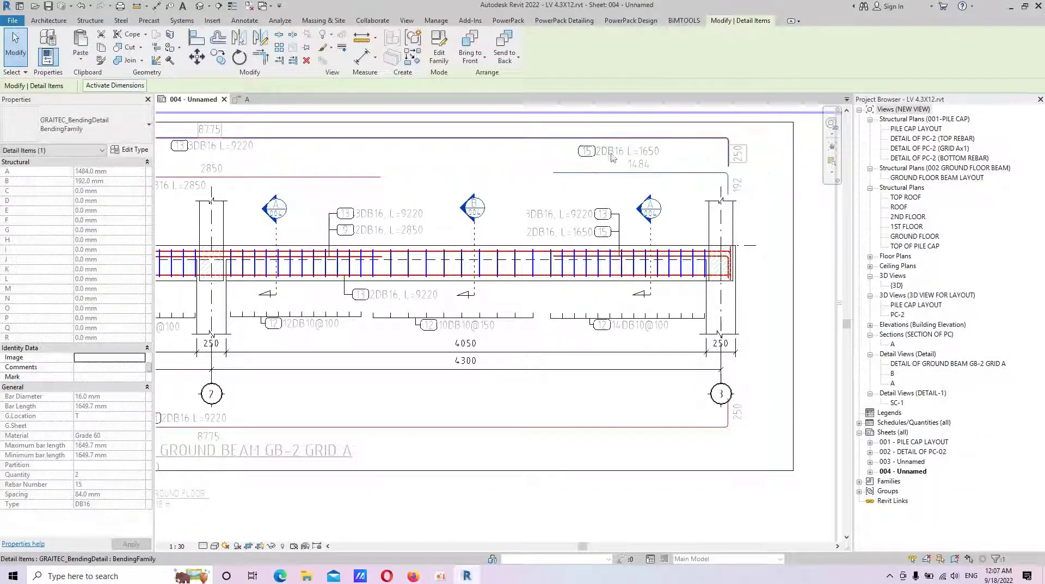
{"action": "key", "text": "Escape"}
Move the bar 15 bending detail label down and to the right into a clearer position
{"action": "scroll", "coordinate": [603, 152], "scroll_direction": "up", "scroll_amount": 2}
{"action": "left_click", "coordinate": [620, 164]}
{"action": "left_click_drag", "start_coordinate": [621, 163], "coordinate": [663, 202]}
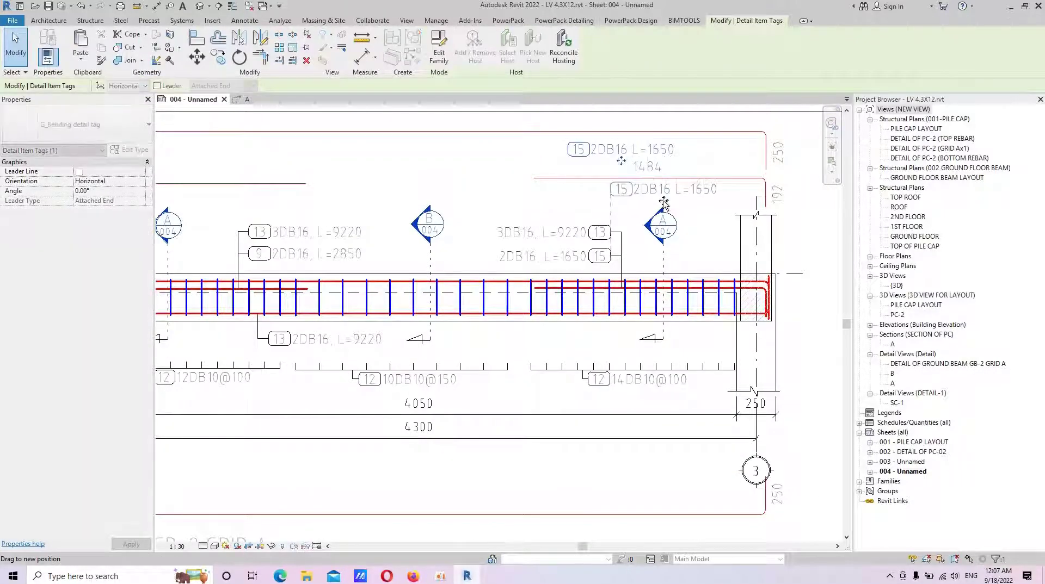
{"action": "key", "text": "Escape"}
{"action": "scroll", "coordinate": [717, 184], "scroll_direction": "down", "scroll_amount": 2}
{"action": "scroll", "coordinate": [717, 184], "scroll_direction": "down", "scroll_amount": 2}
{"action": "scroll", "coordinate": [717, 184], "scroll_direction": "down", "scroll_amount": 2}
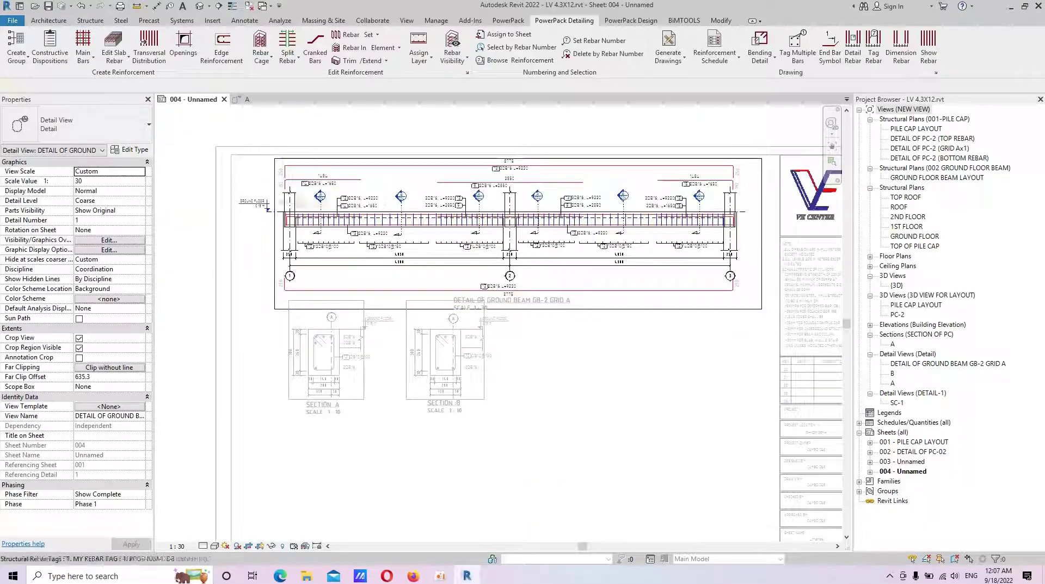
Deactivate the beam detail viewport to return to the full sheet 004
{"action": "scroll", "coordinate": [778, 204], "scroll_direction": "up", "scroll_amount": 1}
{"action": "scroll", "coordinate": [778, 203], "scroll_direction": "down", "scroll_amount": 2}
{"action": "scroll", "coordinate": [564, 341], "scroll_direction": "down", "scroll_amount": 1}
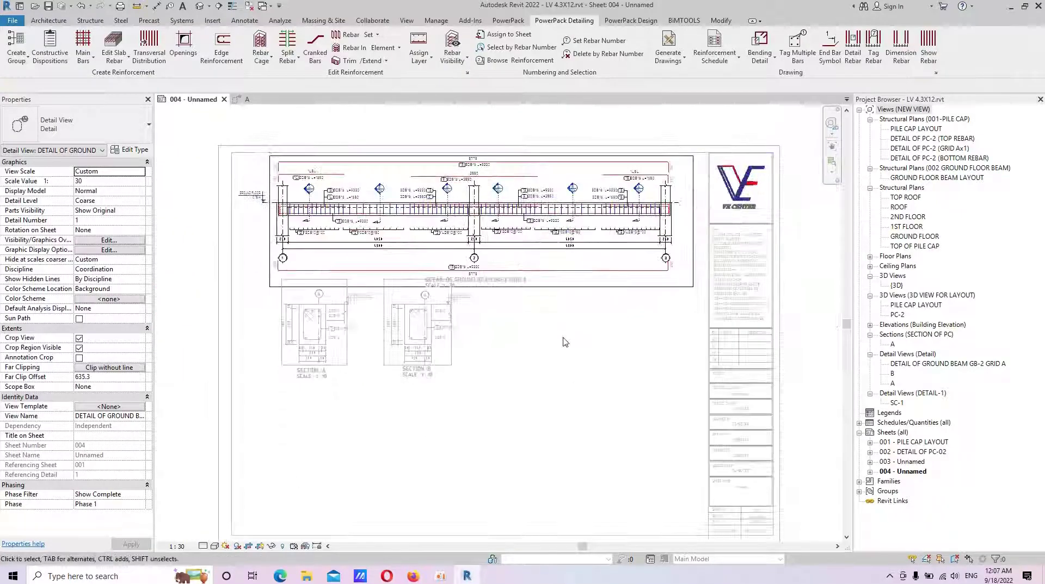
{"action": "scroll", "coordinate": [648, 180], "scroll_direction": "up", "scroll_amount": 3}
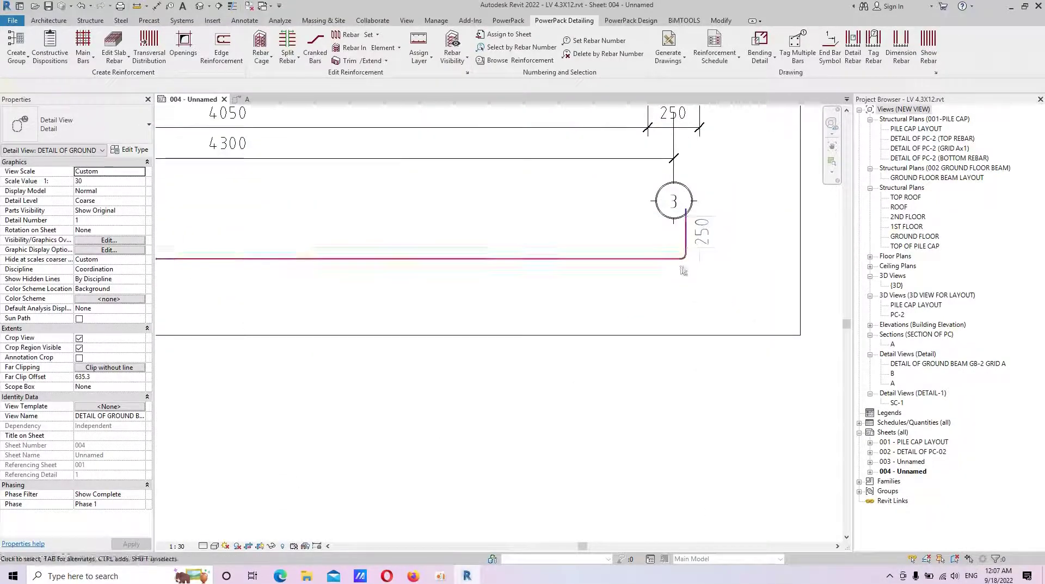
{"action": "scroll", "coordinate": [651, 164], "scroll_direction": "down", "scroll_amount": 1}
{"action": "scroll", "coordinate": [651, 165], "scroll_direction": "down", "scroll_amount": 2}
{"action": "scroll", "coordinate": [273, 217], "scroll_direction": "down", "scroll_amount": 1}
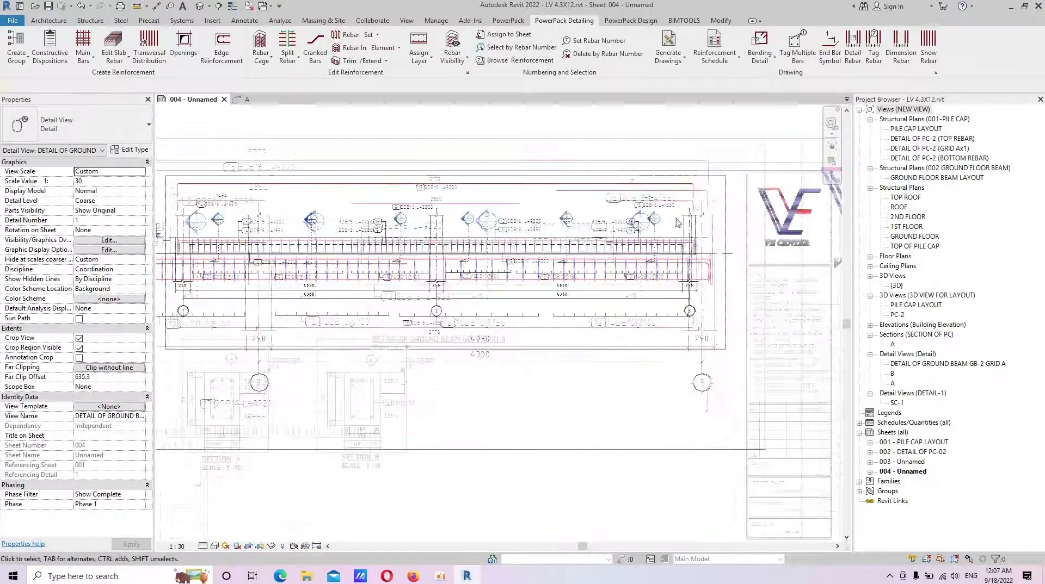
{"action": "scroll", "coordinate": [274, 217], "scroll_direction": "up", "scroll_amount": 1}
{"action": "scroll", "coordinate": [327, 225], "scroll_direction": "down", "scroll_amount": 2}
{"action": "scroll", "coordinate": [581, 324], "scroll_direction": "down", "scroll_amount": 1}
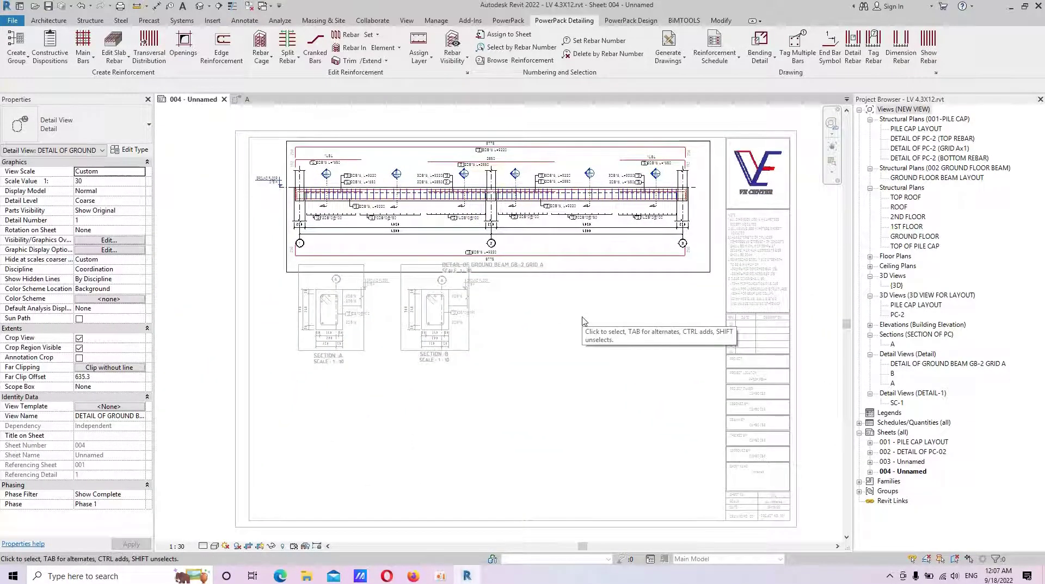
{"action": "scroll", "coordinate": [582, 321], "scroll_direction": "up", "scroll_amount": 2}
{"action": "scroll", "coordinate": [572, 320], "scroll_direction": "up", "scroll_amount": 1}
{"action": "scroll", "coordinate": [554, 318], "scroll_direction": "down", "scroll_amount": 2}
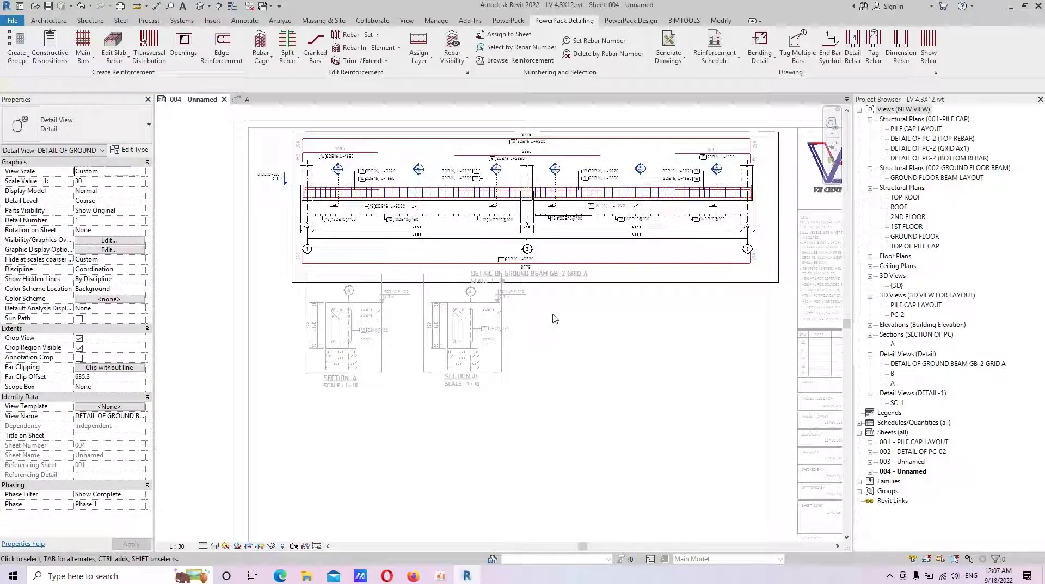
{"action": "double_click", "coordinate": [592, 329]}
Recenter the sheet on the beam detail, reactivate the viewport briefly, then exit it again
{"action": "scroll", "coordinate": [544, 315], "scroll_direction": "up", "scroll_amount": 2}
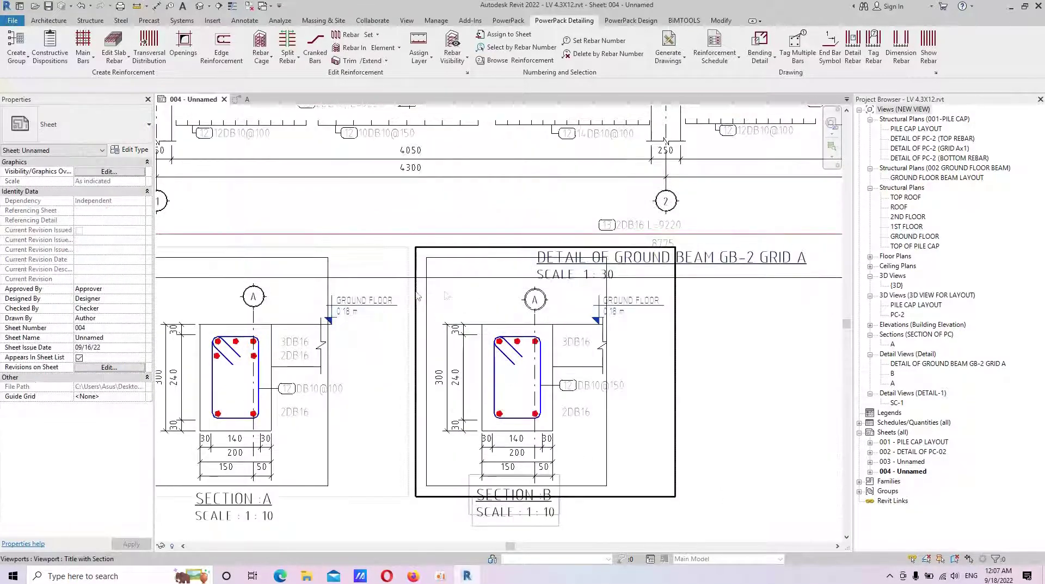
{"action": "scroll", "coordinate": [522, 305], "scroll_direction": "up", "scroll_amount": 1}
{"action": "scroll", "coordinate": [626, 365], "scroll_direction": "down", "scroll_amount": 1}
{"action": "middle_click_drag", "start_coordinate": [691, 359], "coordinate": [625, 366]}
{"action": "scroll", "coordinate": [624, 337], "scroll_direction": "down", "scroll_amount": 1}
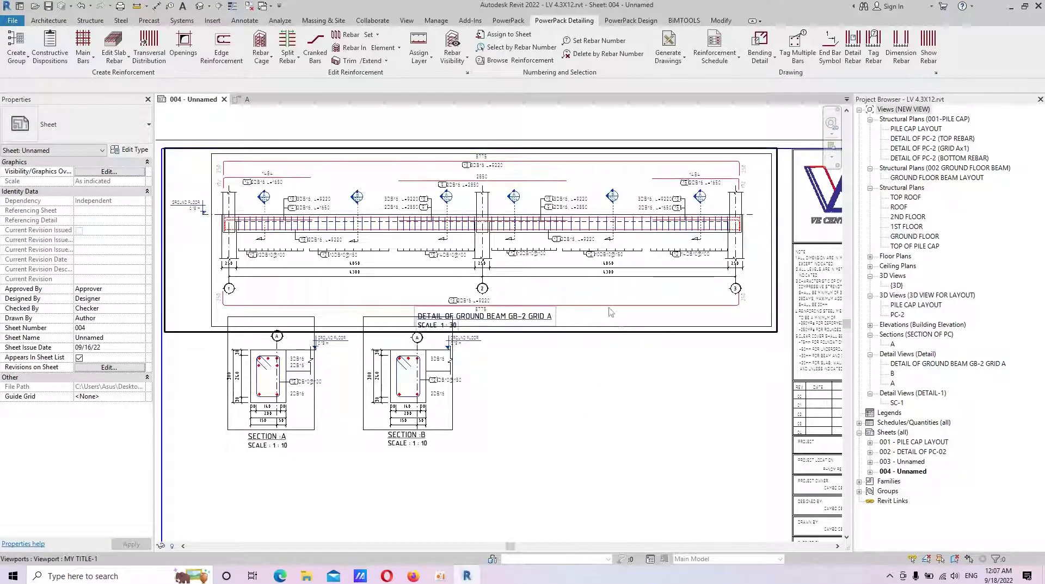
{"action": "scroll", "coordinate": [458, 229], "scroll_direction": "up", "scroll_amount": 1}
{"action": "scroll", "coordinate": [337, 247], "scroll_direction": "up", "scroll_amount": 1}
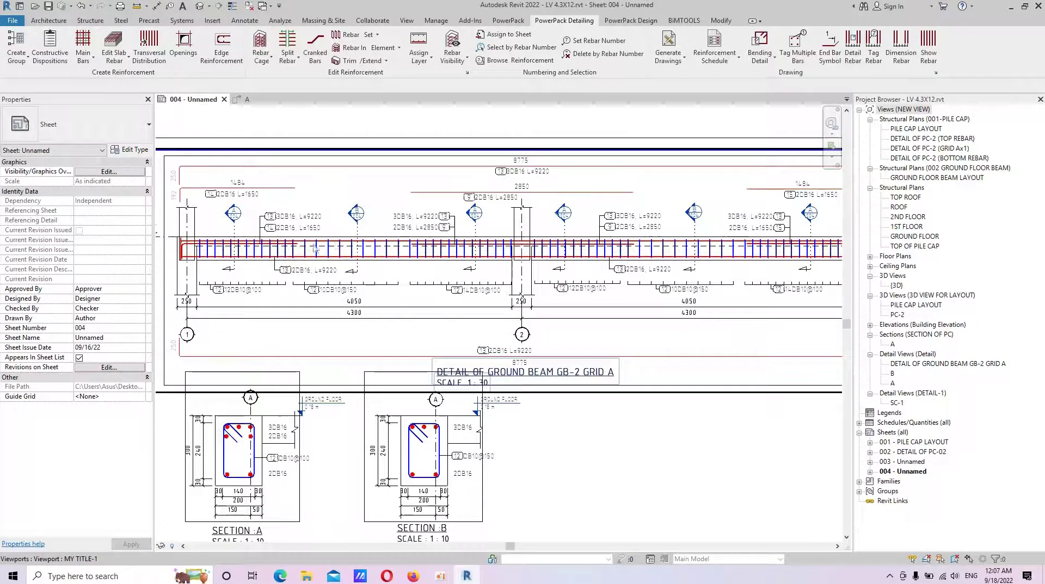
{"action": "middle_click_drag", "start_coordinate": [293, 255], "coordinate": [297, 265]}
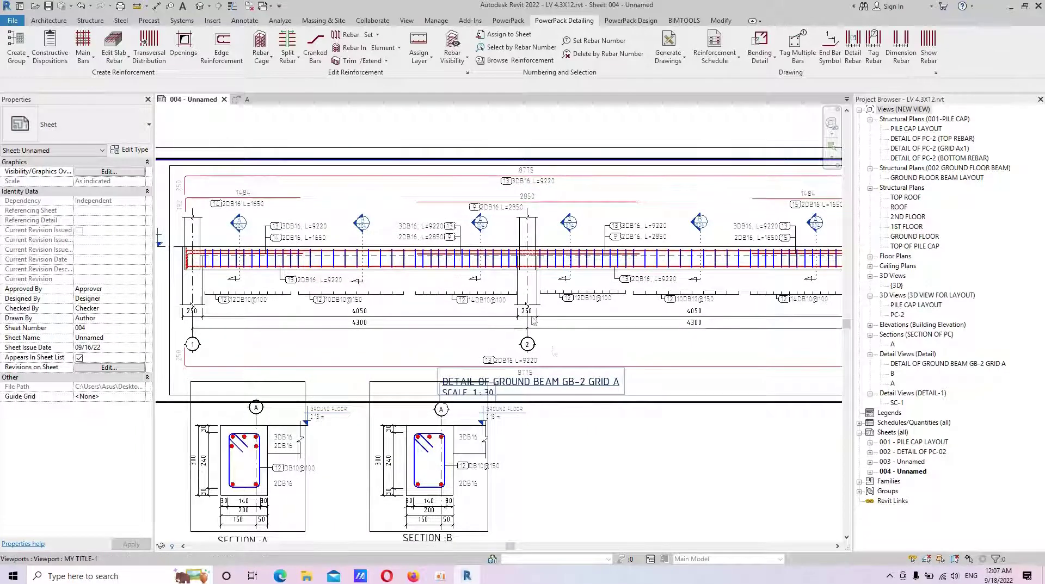
{"action": "middle_click_drag", "start_coordinate": [490, 289], "coordinate": [483, 255]}
{"action": "scroll", "coordinate": [501, 190], "scroll_direction": "up", "scroll_amount": 3}
{"action": "scroll", "coordinate": [517, 203], "scroll_direction": "up", "scroll_amount": 2}
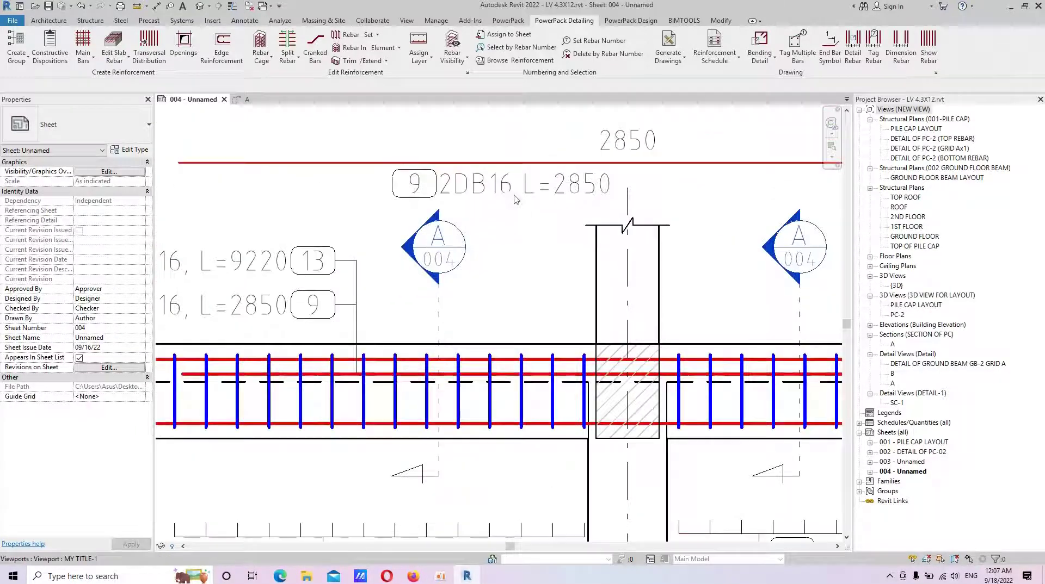
{"action": "double_click", "coordinate": [512, 221]}
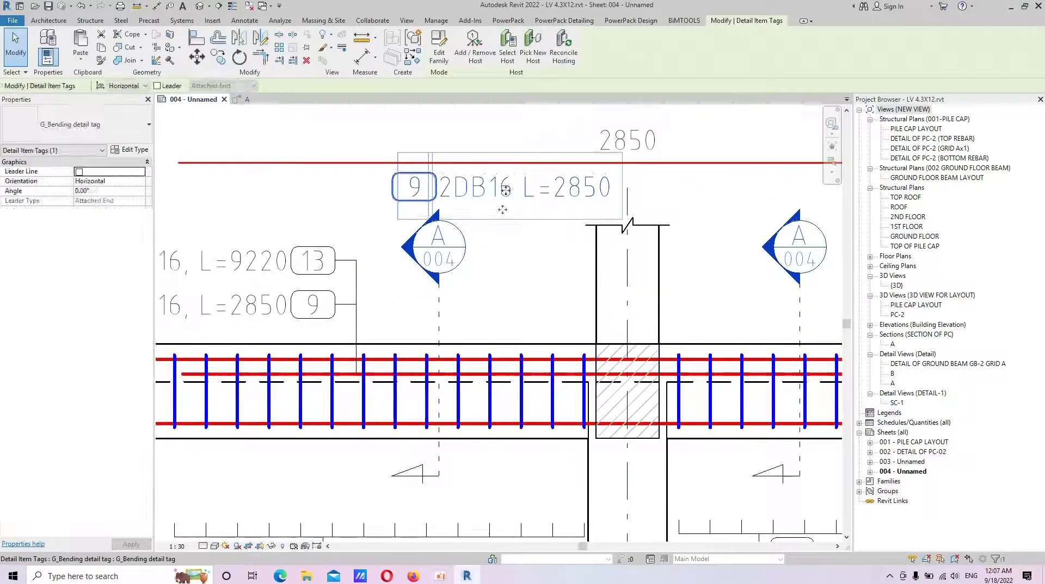
{"action": "scroll", "coordinate": [551, 235], "scroll_direction": "down", "scroll_amount": 3}
{"action": "scroll", "coordinate": [551, 235], "scroll_direction": "down", "scroll_amount": 2}
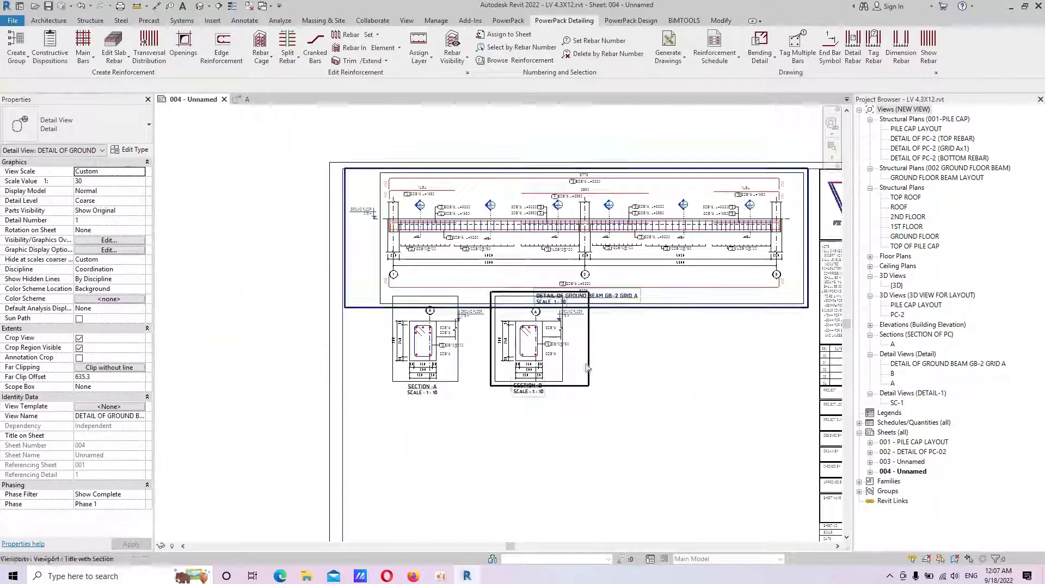
{"action": "double_click", "coordinate": [545, 323]}
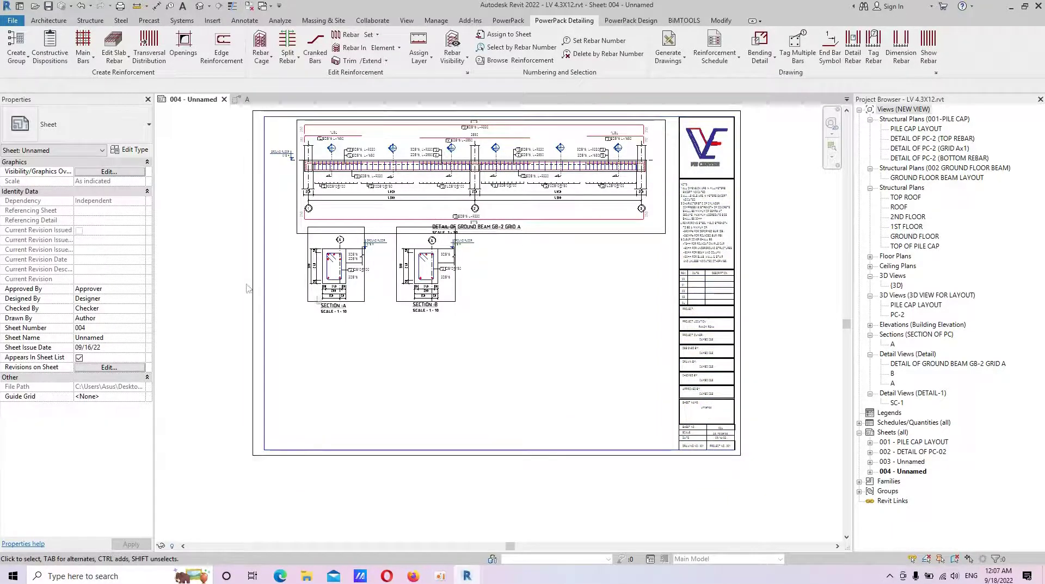
Collapse the Detail Views and Sections groups in the Project Browser
{"action": "middle_click_drag", "start_coordinate": [493, 309], "coordinate": [468, 301]}
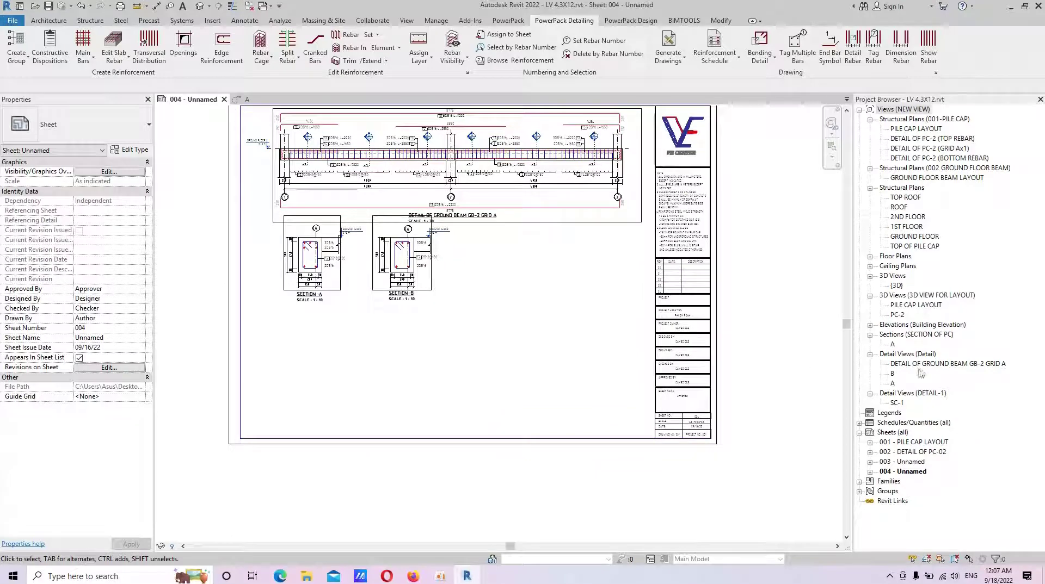
{"action": "left_click", "coordinate": [869, 355]}
{"action": "left_click", "coordinate": [870, 335]}
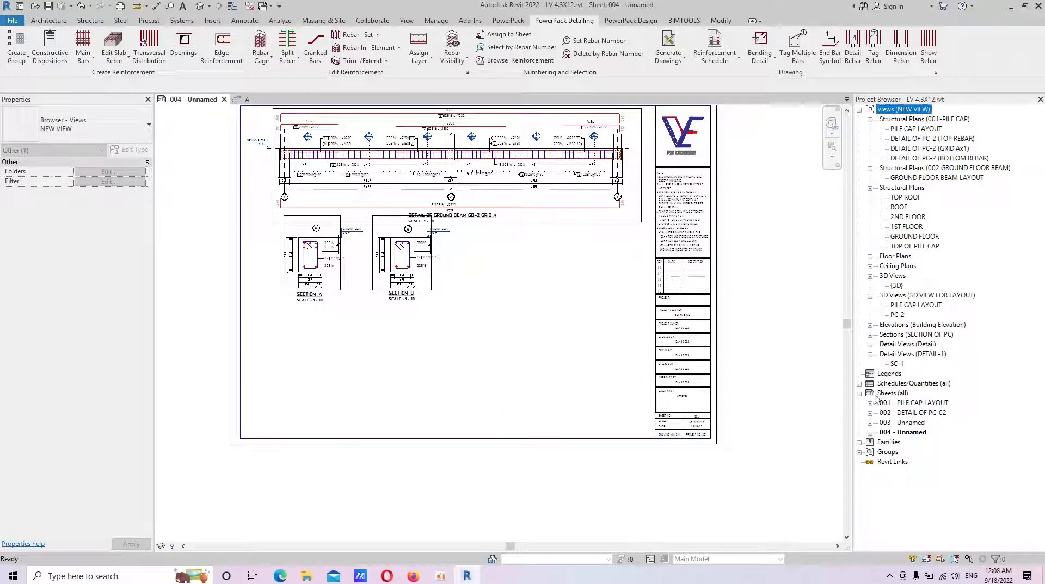
Duplicate the BAR SCHEDULE OF PC-2 view under Schedules/Quantities
{"action": "left_click", "coordinate": [860, 383]}
{"action": "scroll", "coordinate": [917, 419], "scroll_direction": "down", "scroll_amount": 2}
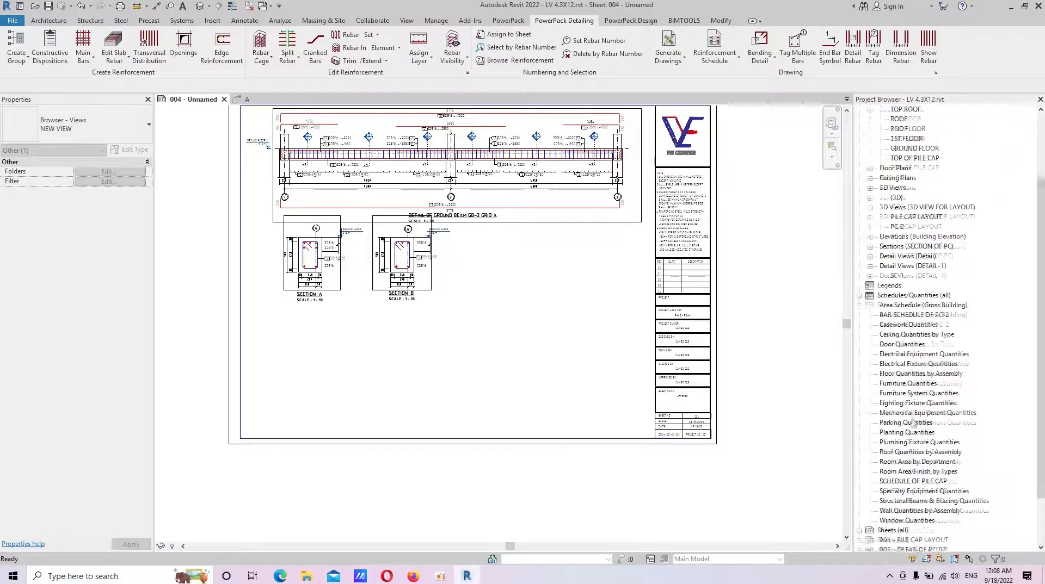
{"action": "scroll", "coordinate": [917, 435], "scroll_direction": "down", "scroll_amount": 2}
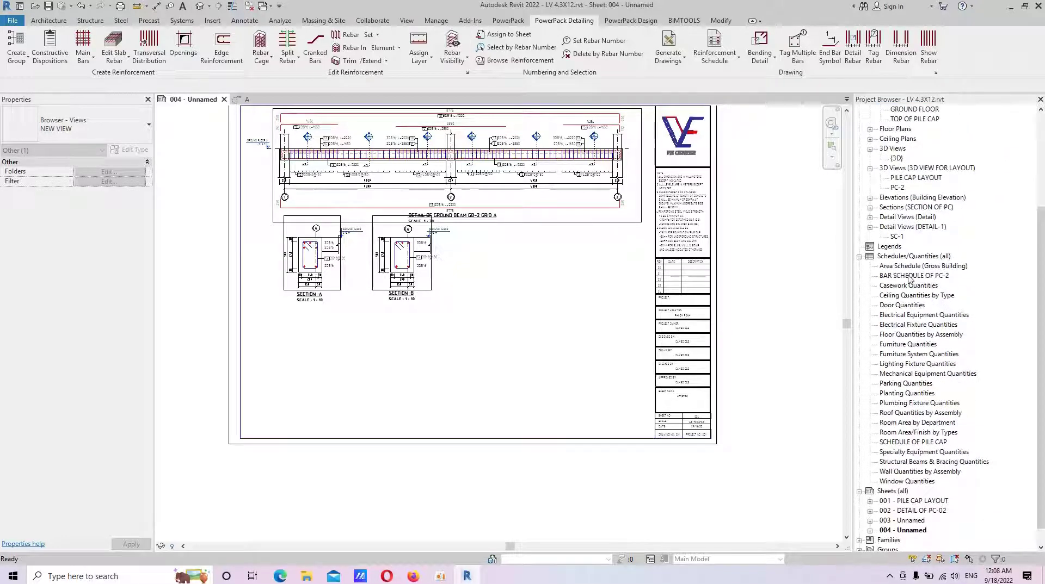
{"action": "left_click", "coordinate": [908, 276]}
{"action": "right_click", "coordinate": [909, 275]}
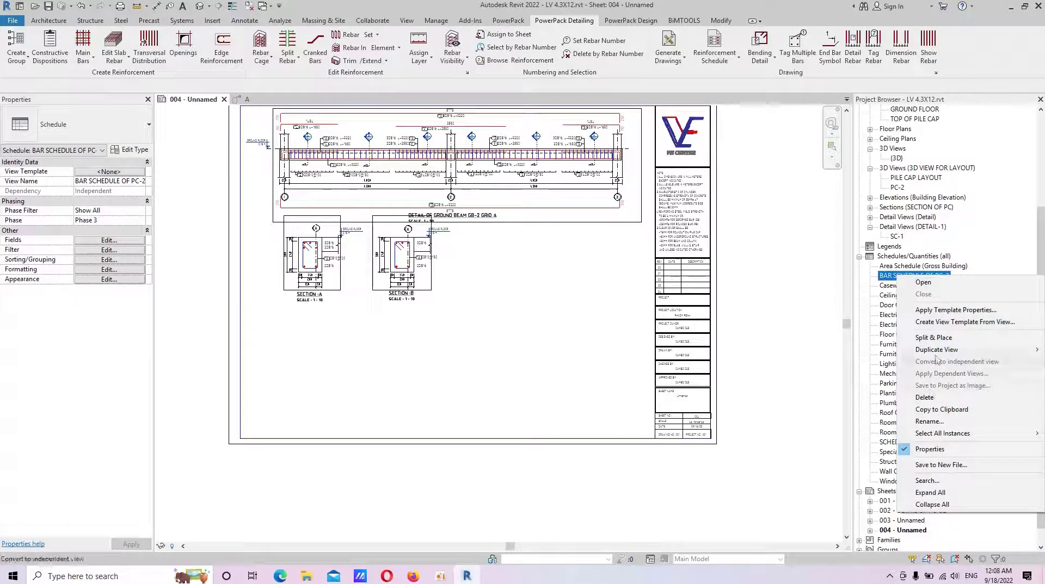
{"action": "mouse_move", "coordinate": [936, 349]}
{"action": "left_click", "coordinate": [854, 351]}
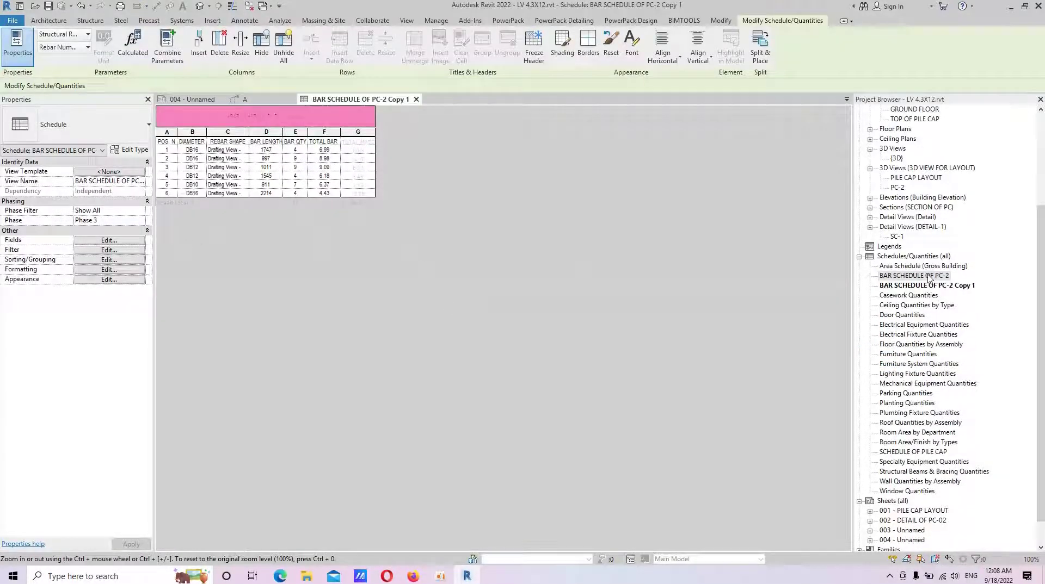
Rename the duplicated schedule to BAR SCHEDULE OF BEAM GB-2 GRID A
{"action": "left_click", "coordinate": [893, 287]}
{"action": "right_click", "coordinate": [893, 287]}
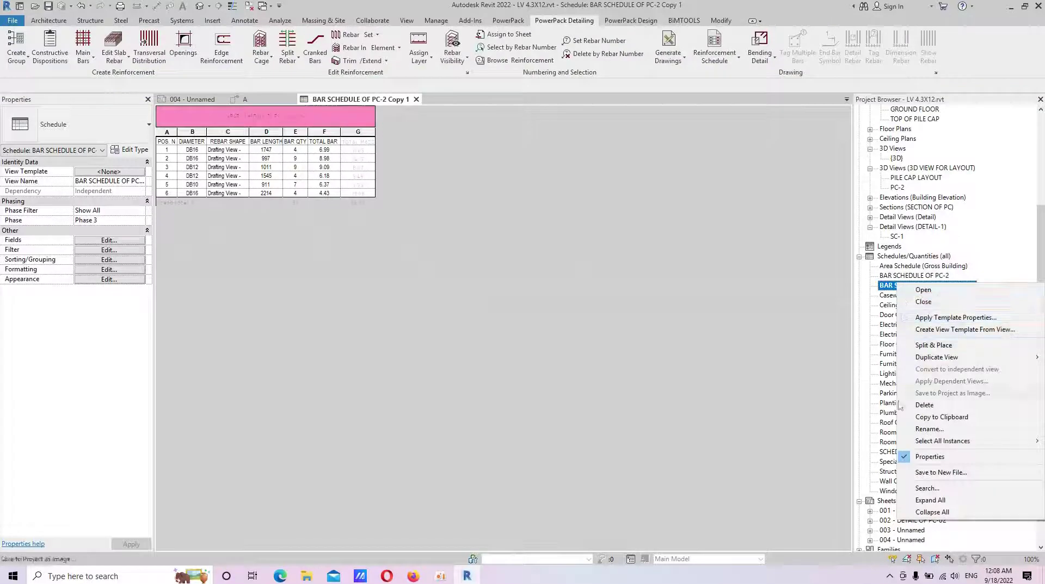
{"action": "left_click", "coordinate": [944, 430]}
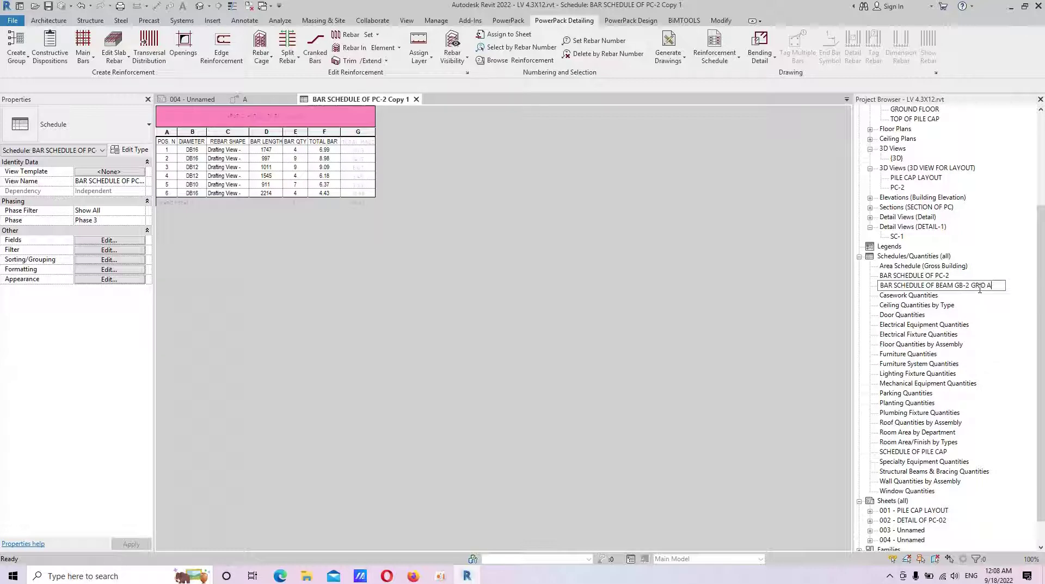
{"action": "key", "text": "Return"}
Set the font of schedule columns A to G to ISOCP
{"action": "left_click", "coordinate": [379, 273]}
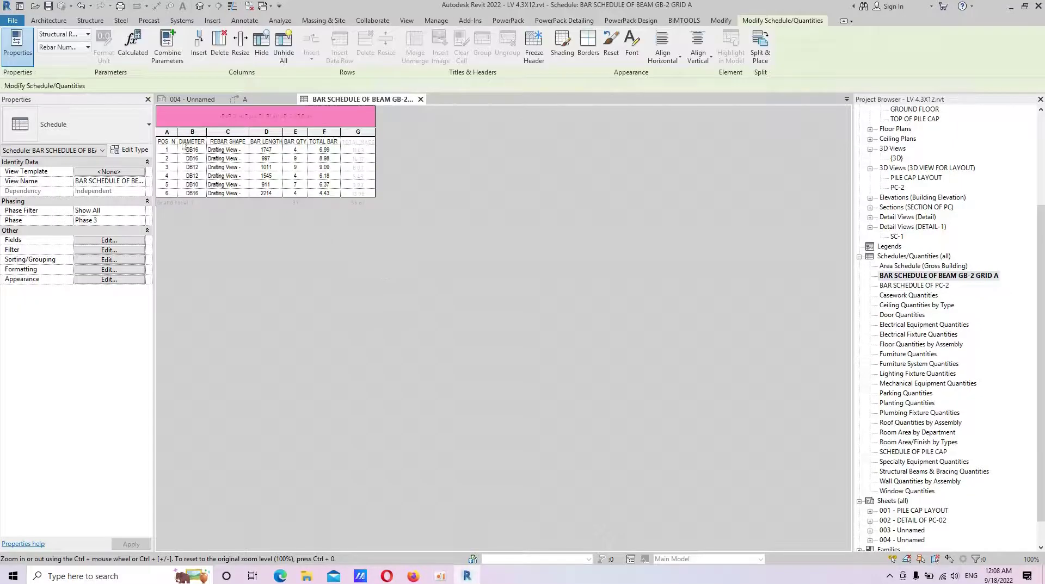
{"action": "left_click_drag", "start_coordinate": [166, 132], "coordinate": [357, 132]}
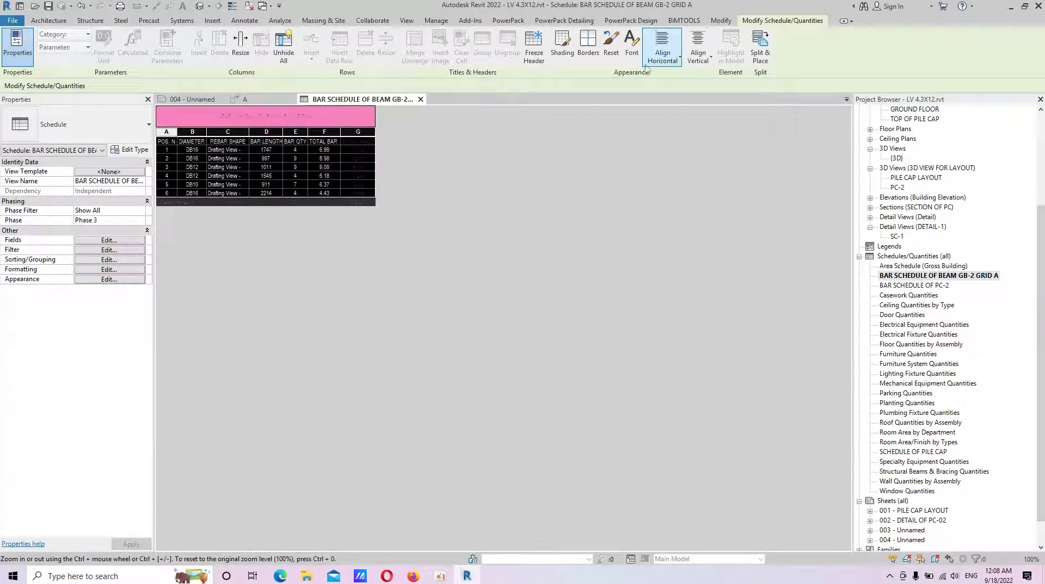
{"action": "left_click", "coordinate": [630, 44]}
{"action": "left_click", "coordinate": [516, 236]}
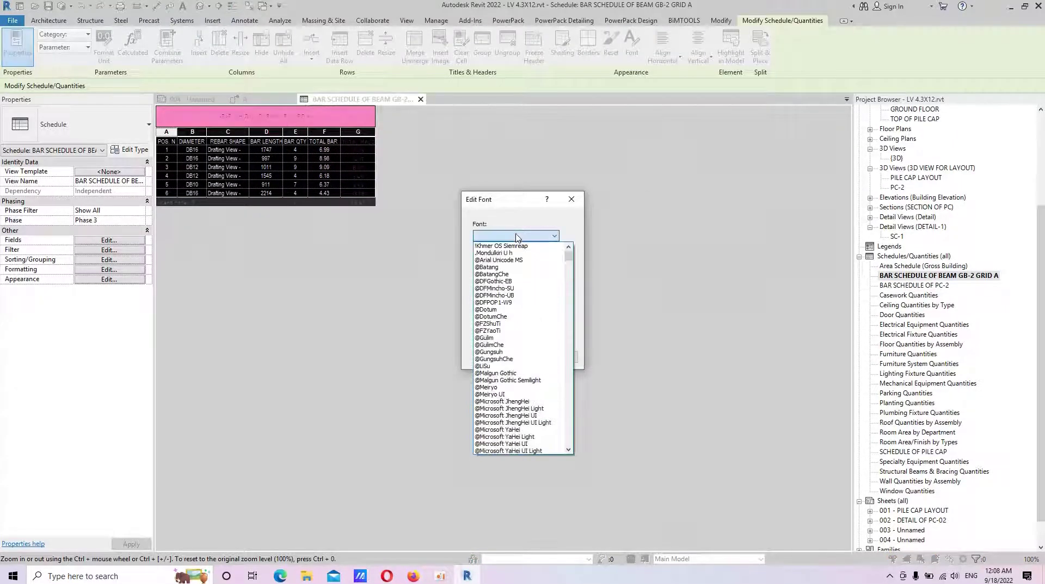
{"action": "scroll", "coordinate": [514, 337], "scroll_direction": "down", "scroll_amount": 10}
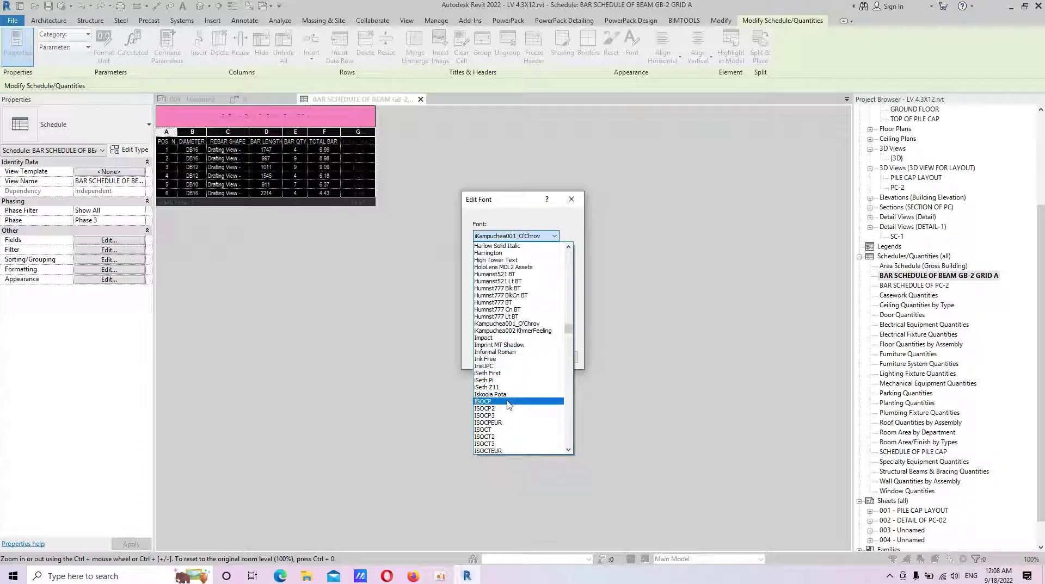
{"action": "left_click", "coordinate": [512, 386]}
{"action": "left_click", "coordinate": [513, 357]}
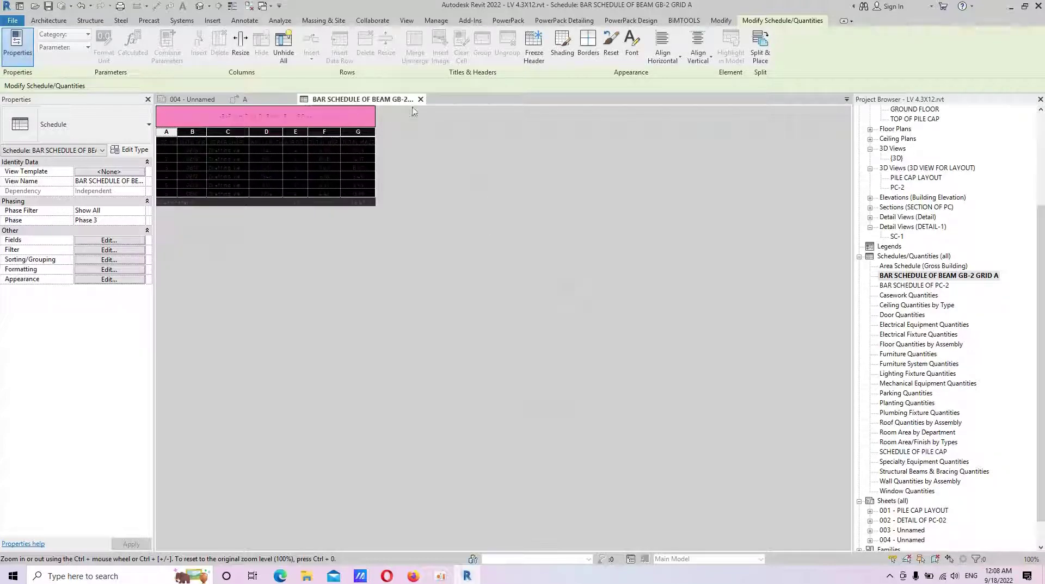
Review the schedule's Filter settings without changes, then return to sheet 004
{"action": "left_click", "coordinate": [111, 240]}
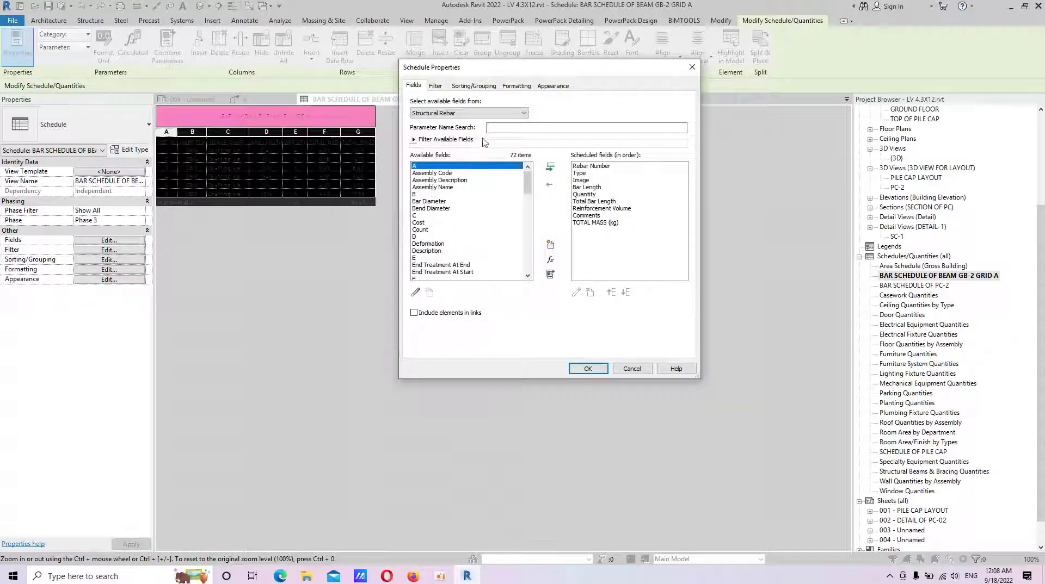
{"action": "left_click", "coordinate": [436, 86]}
{"action": "double_click", "coordinate": [486, 105]}
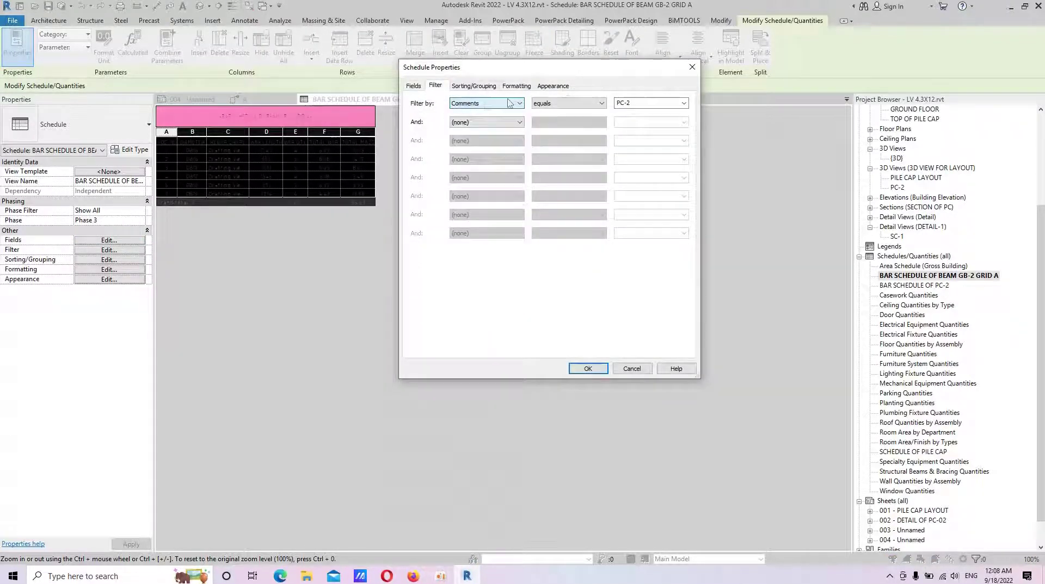
{"action": "key", "text": "Return"}
{"action": "left_click", "coordinate": [198, 99]}
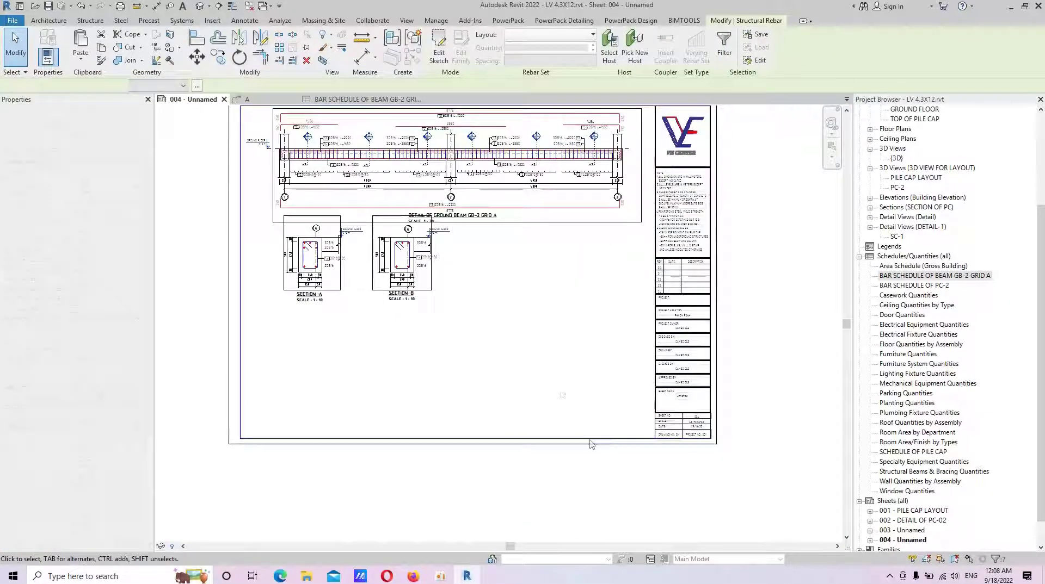
Select all visible bottom main bars and set their Comments to BEAM GB-2 GRID A
{"action": "key", "text": "Escape"}
{"action": "scroll", "coordinate": [505, 229], "scroll_direction": "up", "scroll_amount": 3}
{"action": "scroll", "coordinate": [490, 234], "scroll_direction": "up", "scroll_amount": 2}
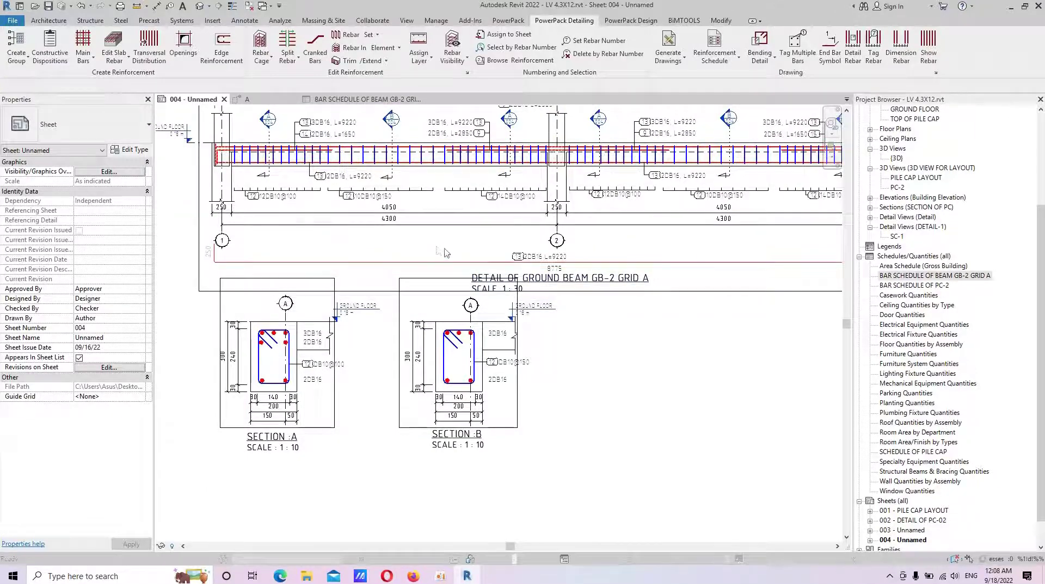
{"action": "scroll", "coordinate": [544, 255], "scroll_direction": "up", "scroll_amount": 3}
{"action": "scroll", "coordinate": [608, 262], "scroll_direction": "up", "scroll_amount": 2}
{"action": "left_click", "coordinate": [607, 262]}
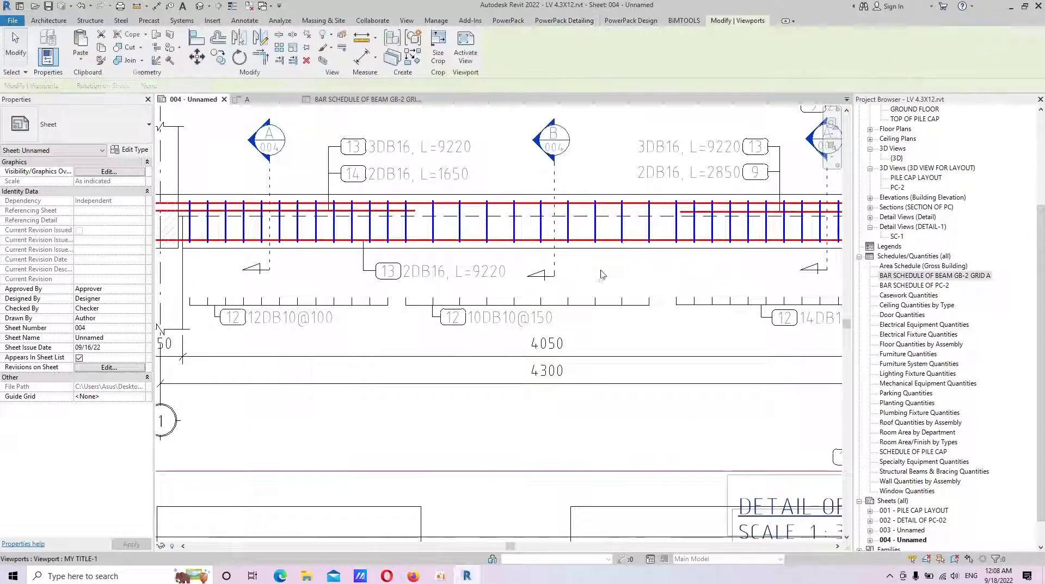
{"action": "left_click", "coordinate": [610, 243]}
{"action": "right_click", "coordinate": [610, 243]}
{"action": "mouse_move", "coordinate": [655, 398]}
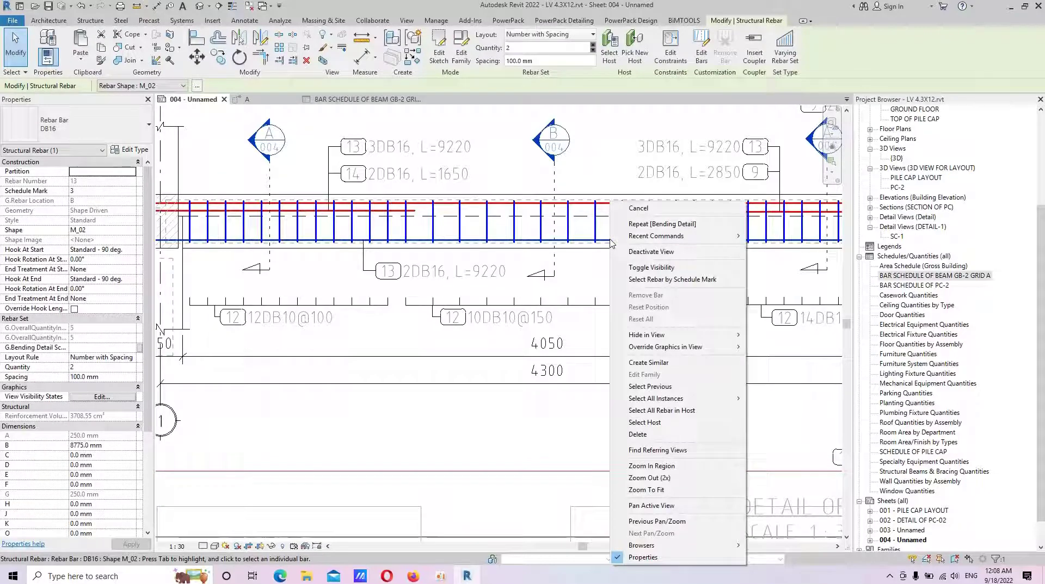
{"action": "left_click", "coordinate": [772, 398]}
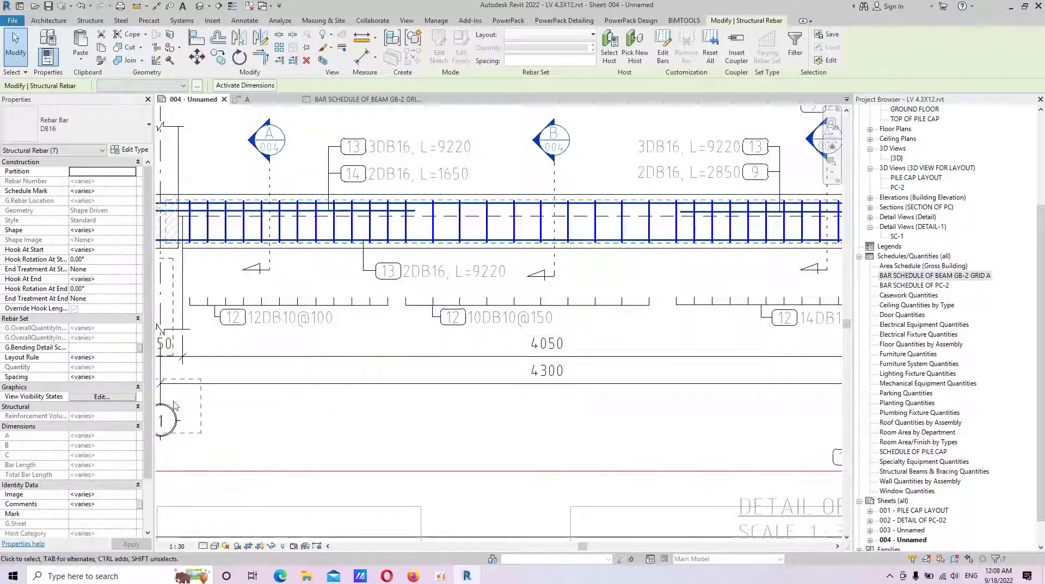
{"action": "scroll", "coordinate": [93, 420], "scroll_direction": "down", "scroll_amount": 2}
{"action": "left_click", "coordinate": [122, 445]}
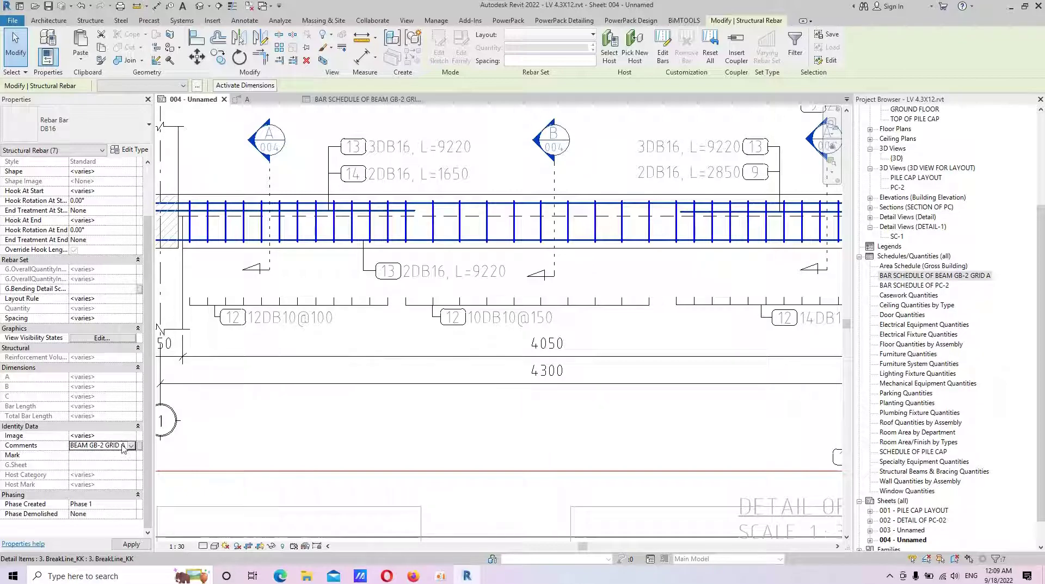
{"action": "left_click", "coordinate": [301, 420]}
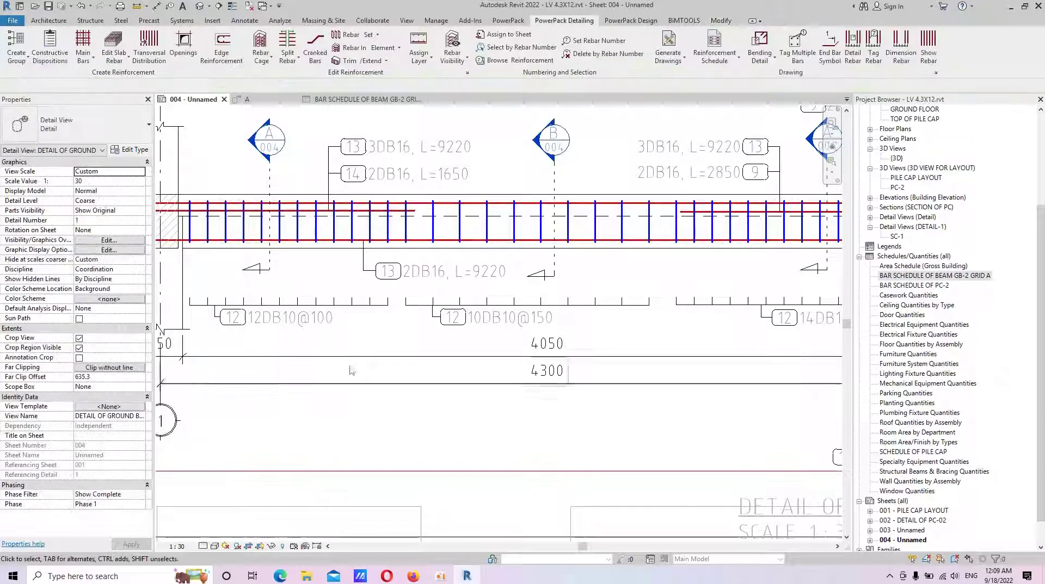
Select all visible stirrup sets and apply the comment BEAM GB-2 GRID A to them
{"action": "left_click", "coordinate": [517, 231]}
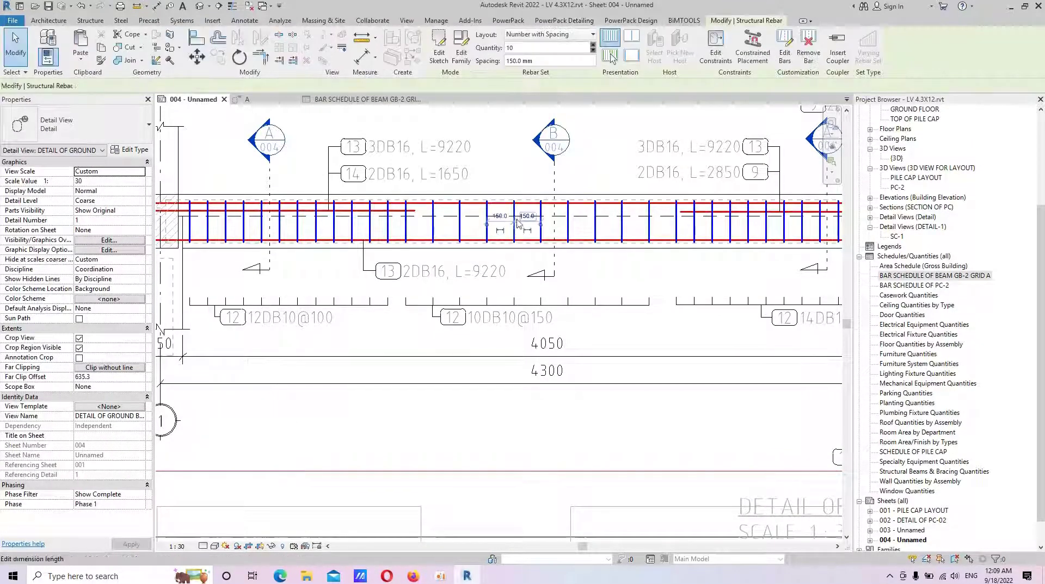
{"action": "scroll", "coordinate": [514, 237], "scroll_direction": "up", "scroll_amount": 2}
{"action": "right_click", "coordinate": [512, 242]}
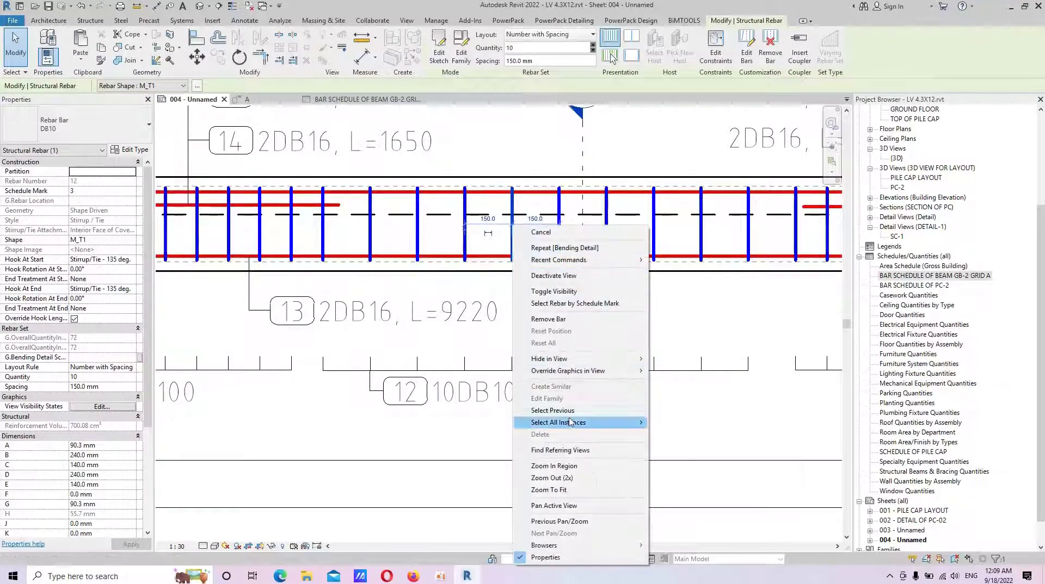
{"action": "left_click", "coordinate": [610, 411]}
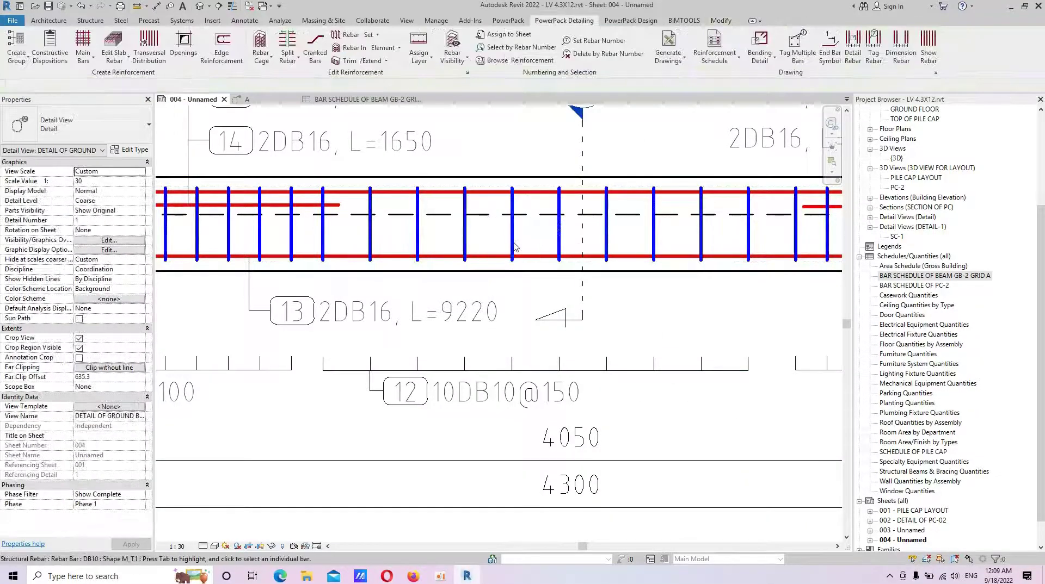
{"action": "left_click", "coordinate": [512, 241]}
{"action": "right_click", "coordinate": [512, 241]}
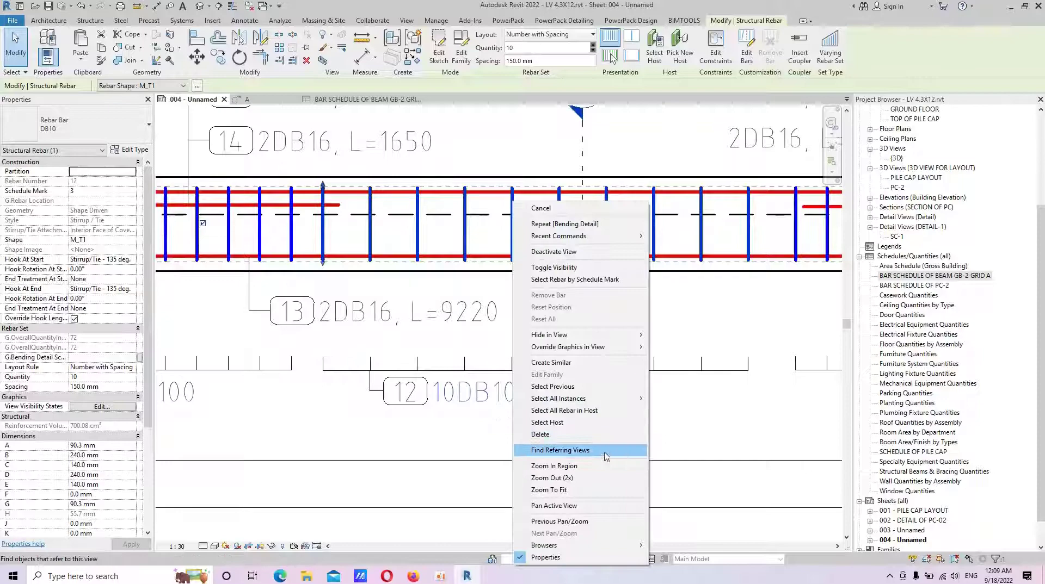
{"action": "left_click", "coordinate": [675, 400]}
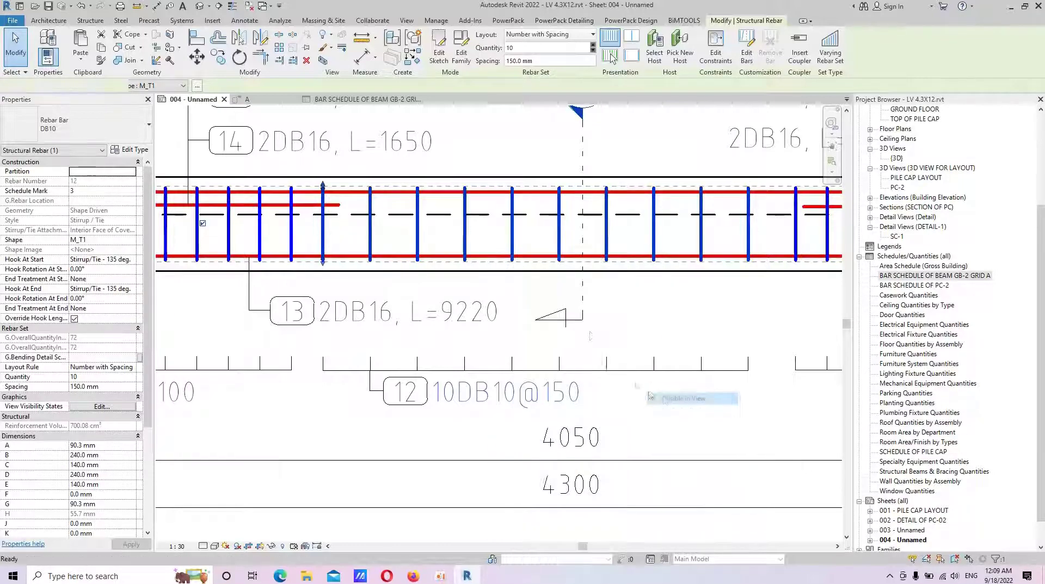
{"action": "scroll", "coordinate": [436, 288], "scroll_direction": "down", "scroll_amount": 5}
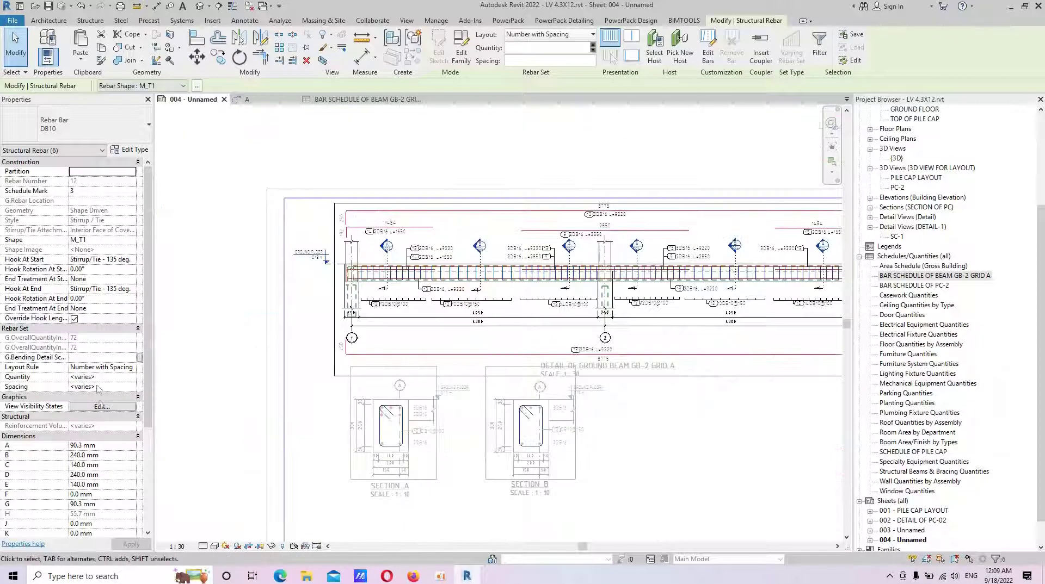
{"action": "scroll", "coordinate": [116, 444], "scroll_direction": "down", "scroll_amount": 5}
{"action": "left_click", "coordinate": [103, 446]}
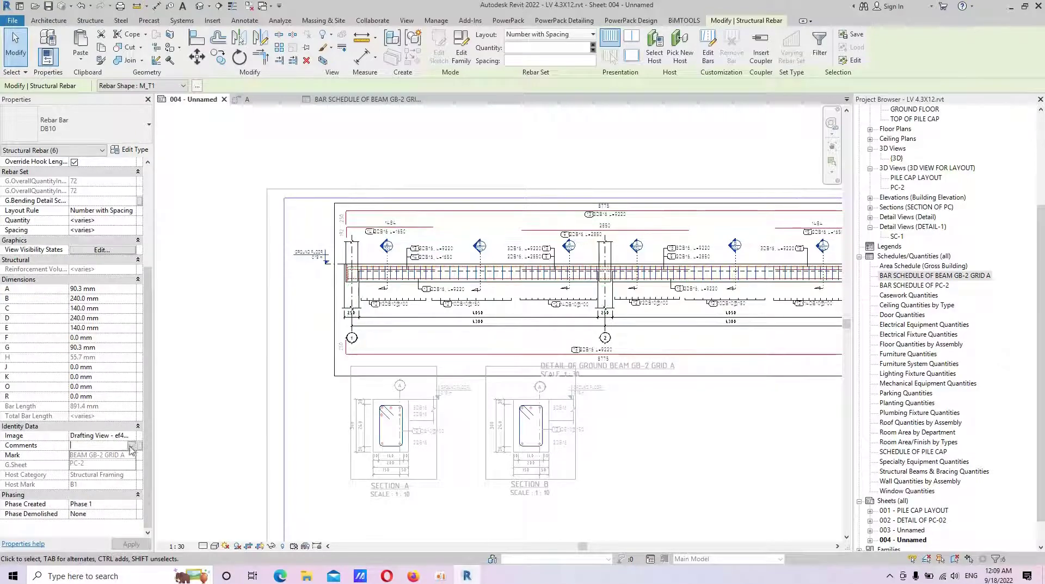
{"action": "type", "text": "BEAM GB-2 GRID A"}
{"action": "left_click", "coordinate": [131, 544]}
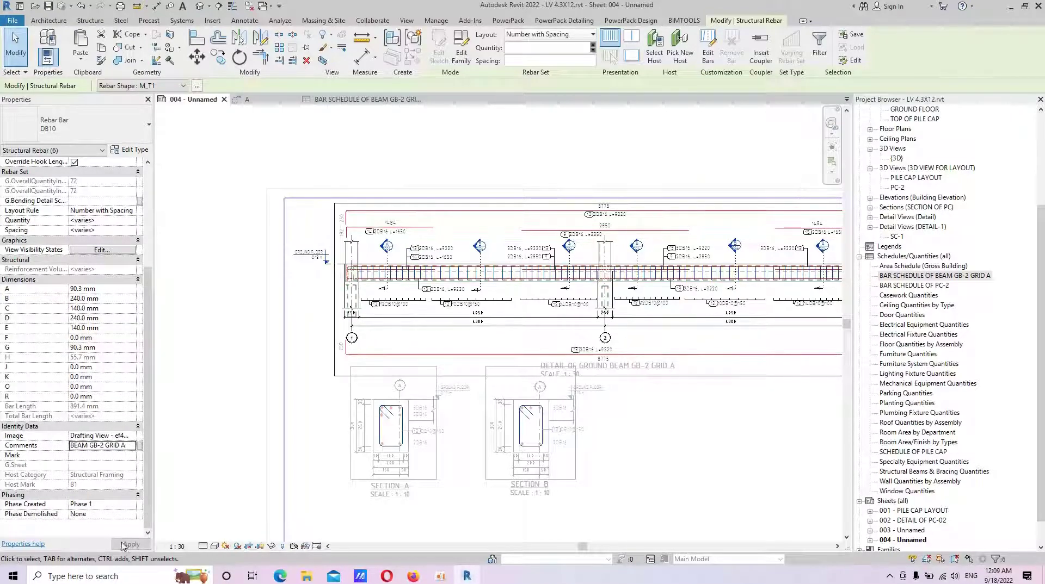
{"action": "left_click", "coordinate": [214, 403]}
{"action": "scroll", "coordinate": [307, 314], "scroll_direction": "down", "scroll_amount": 3}
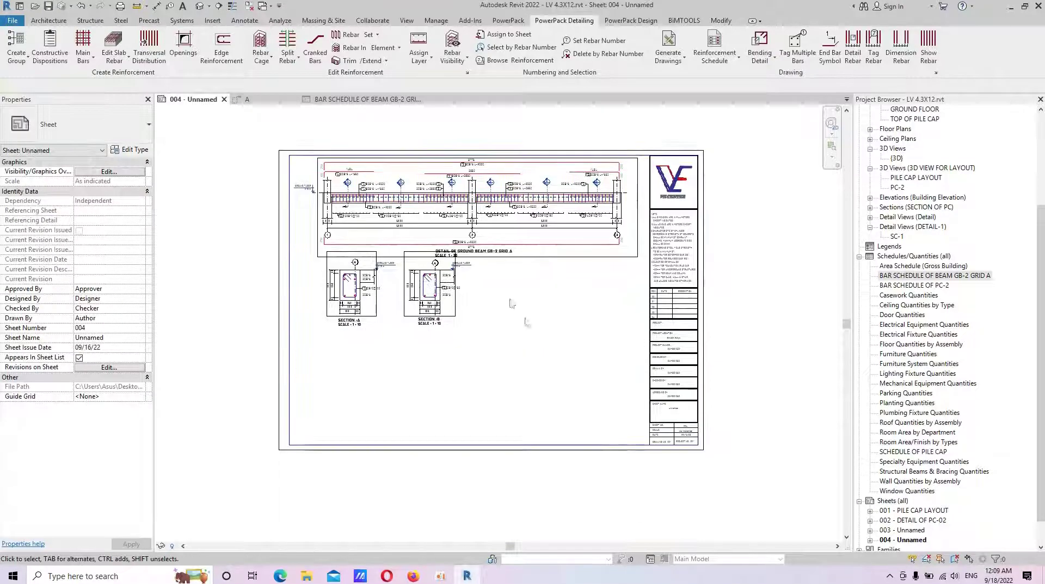
Place BAR SCHEDULE OF BEAM GB-2 GRID A on sheet 004 beside Section B
{"action": "left_click", "coordinate": [381, 99]}
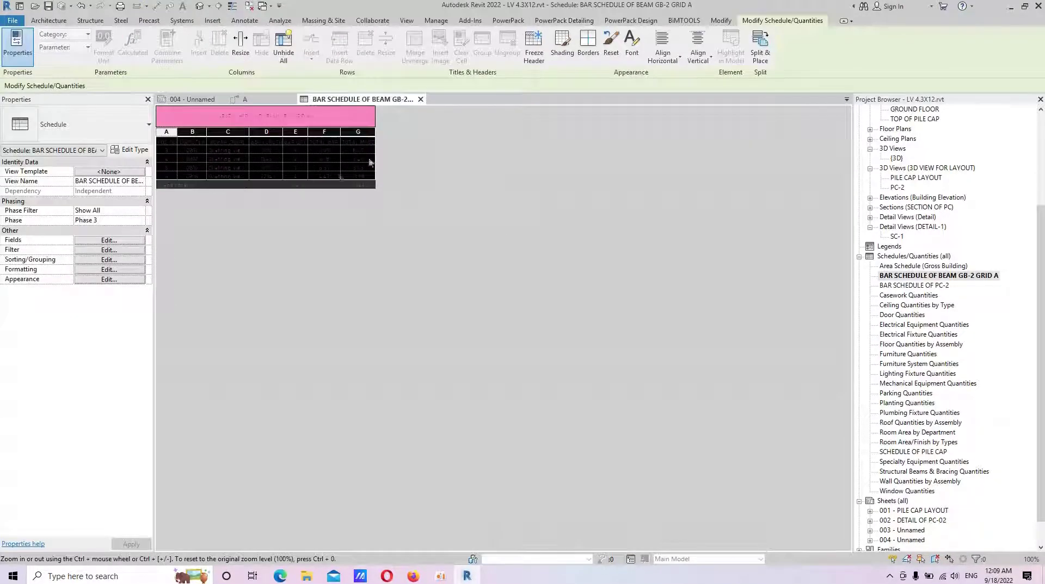
{"action": "left_click", "coordinate": [200, 99]}
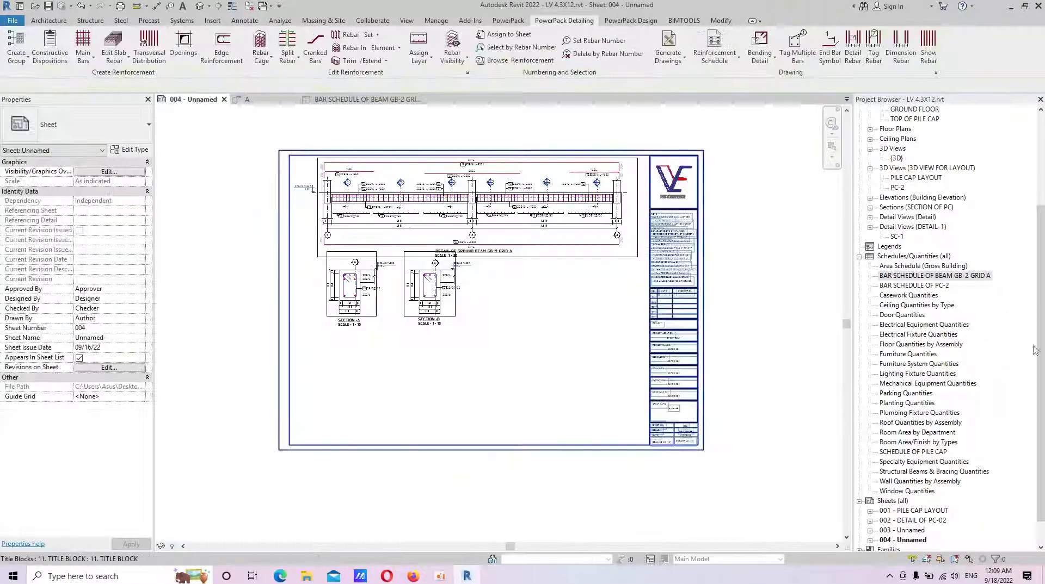
{"action": "left_click", "coordinate": [942, 276]}
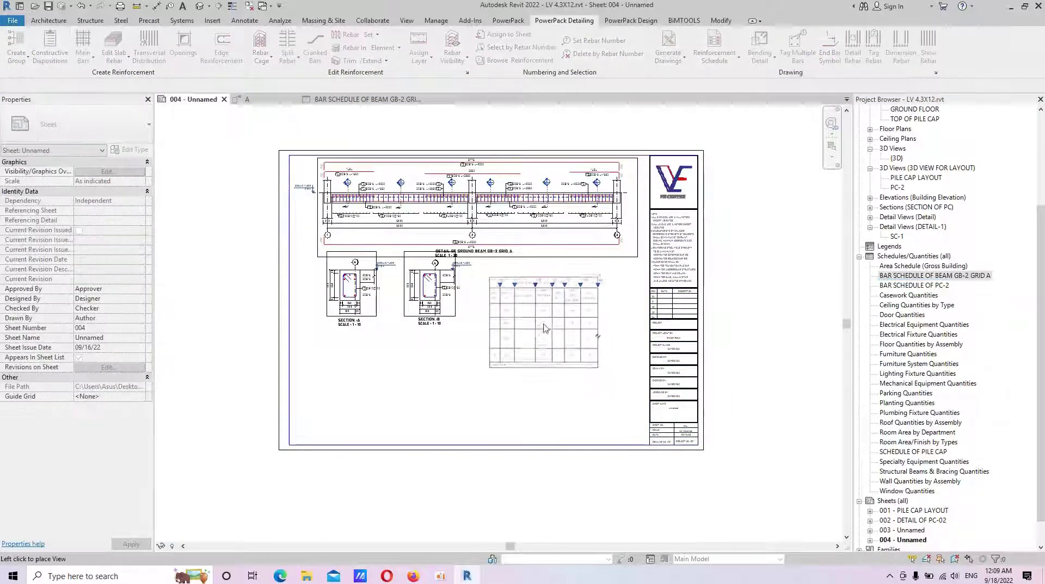
{"action": "left_click", "coordinate": [556, 313]}
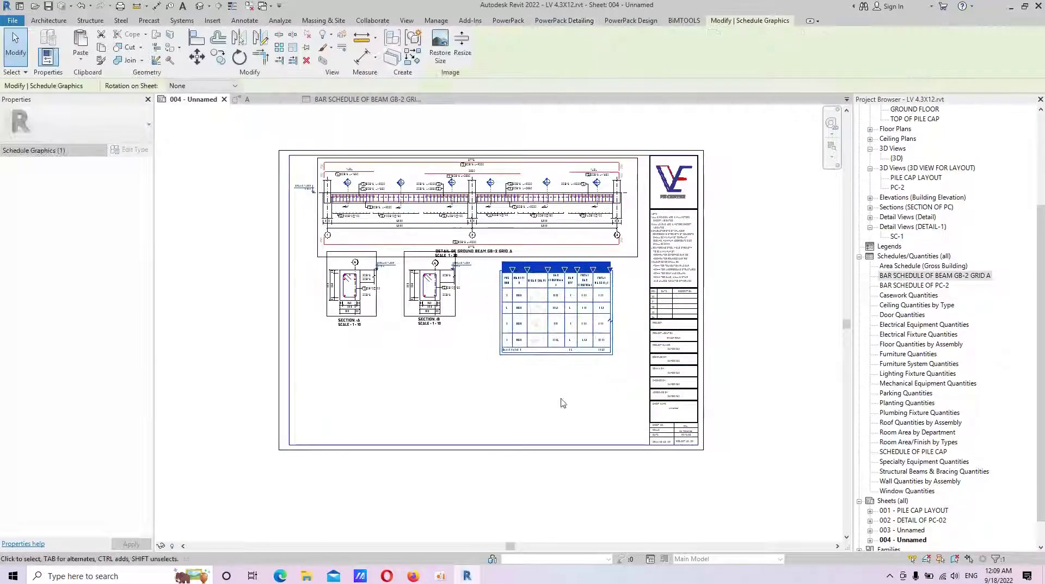
Check the placed GB-2 schedule on the sheet, then open the schedule view
{"action": "scroll", "coordinate": [544, 338], "scroll_direction": "up", "scroll_amount": 3}
{"action": "scroll", "coordinate": [522, 414], "scroll_direction": "up", "scroll_amount": 3}
{"action": "scroll", "coordinate": [517, 434], "scroll_direction": "up", "scroll_amount": 2}
{"action": "scroll", "coordinate": [517, 434], "scroll_direction": "down", "scroll_amount": 5}
{"action": "scroll", "coordinate": [538, 349], "scroll_direction": "up", "scroll_amount": 3}
{"action": "scroll", "coordinate": [544, 340], "scroll_direction": "up", "scroll_amount": 2}
{"action": "scroll", "coordinate": [547, 339], "scroll_direction": "up", "scroll_amount": 2}
{"action": "scroll", "coordinate": [544, 337], "scroll_direction": "down", "scroll_amount": 4}
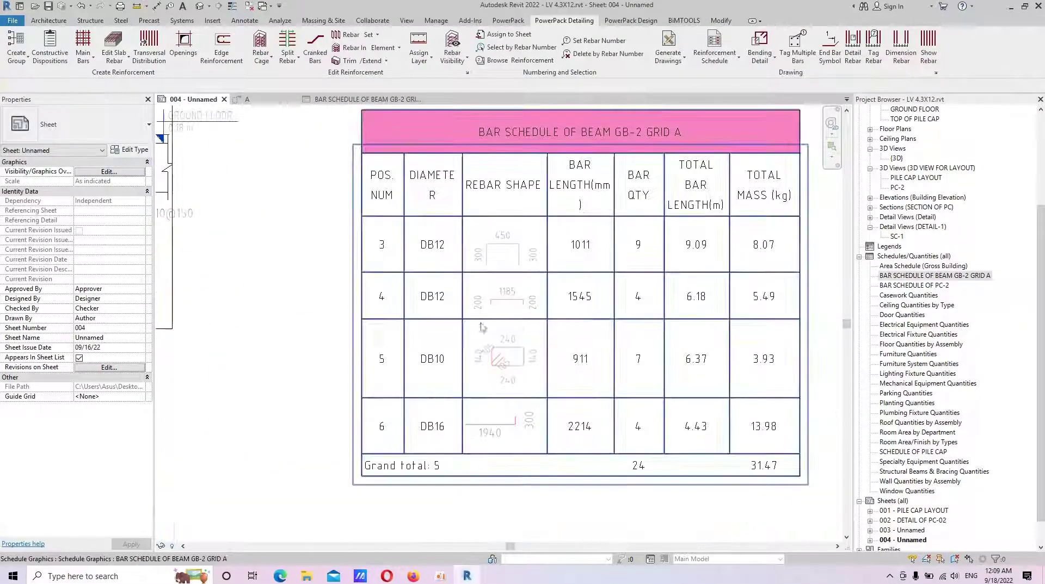
{"action": "scroll", "coordinate": [517, 321], "scroll_direction": "down", "scroll_amount": 3}
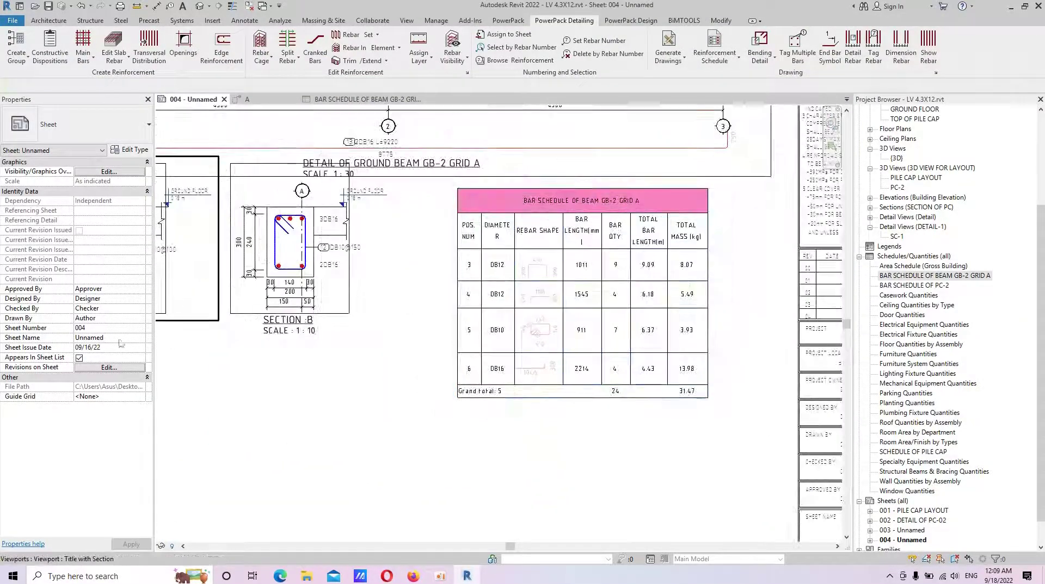
{"action": "left_click", "coordinate": [595, 242]}
{"action": "left_click", "coordinate": [505, 285]}
{"action": "left_click", "coordinate": [400, 196]}
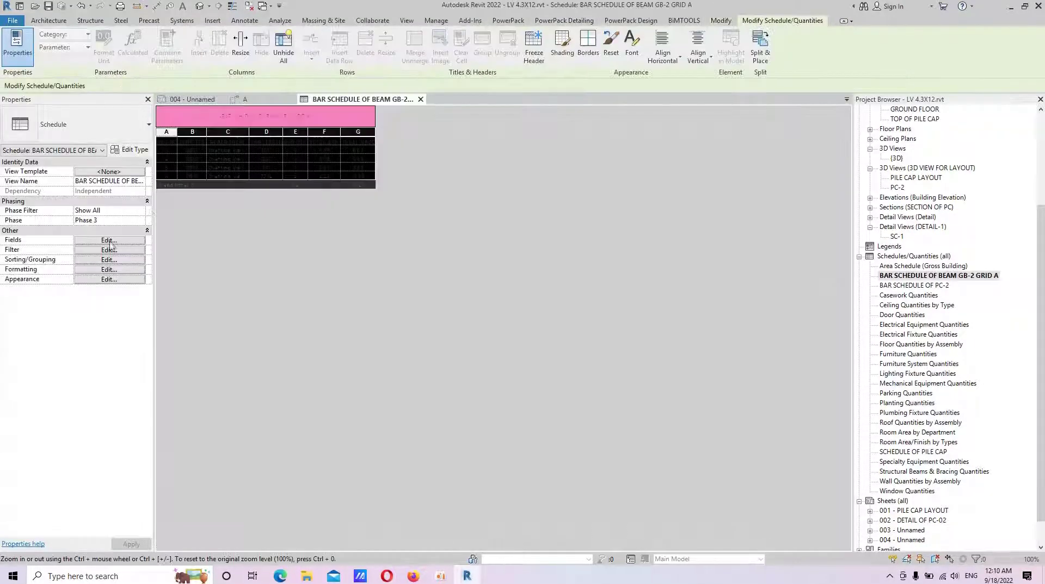
Change the schedule filter from Comments equals PC-2 to BEAM GB-2 GRID A, then return to sheet 004
{"action": "left_click", "coordinate": [109, 242]}
{"action": "left_click", "coordinate": [435, 86]}
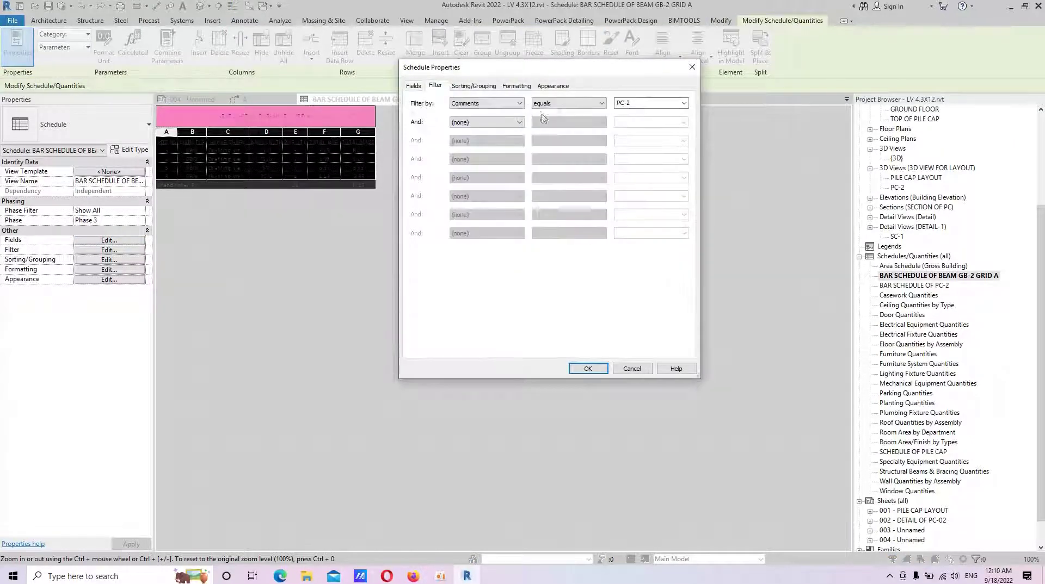
{"action": "left_click", "coordinate": [684, 103]}
{"action": "left_click", "coordinate": [627, 124]}
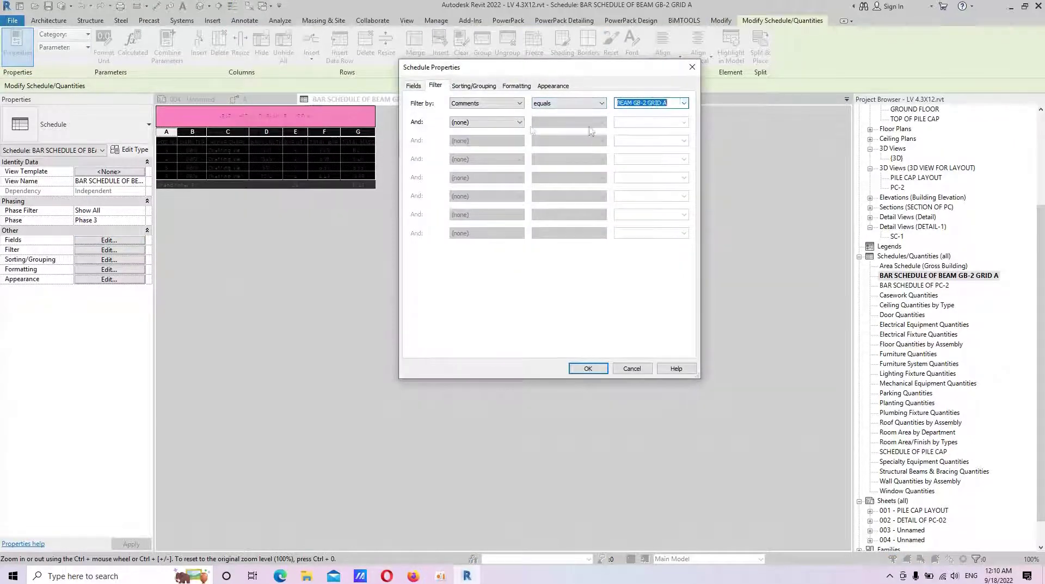
{"action": "left_click", "coordinate": [586, 367]}
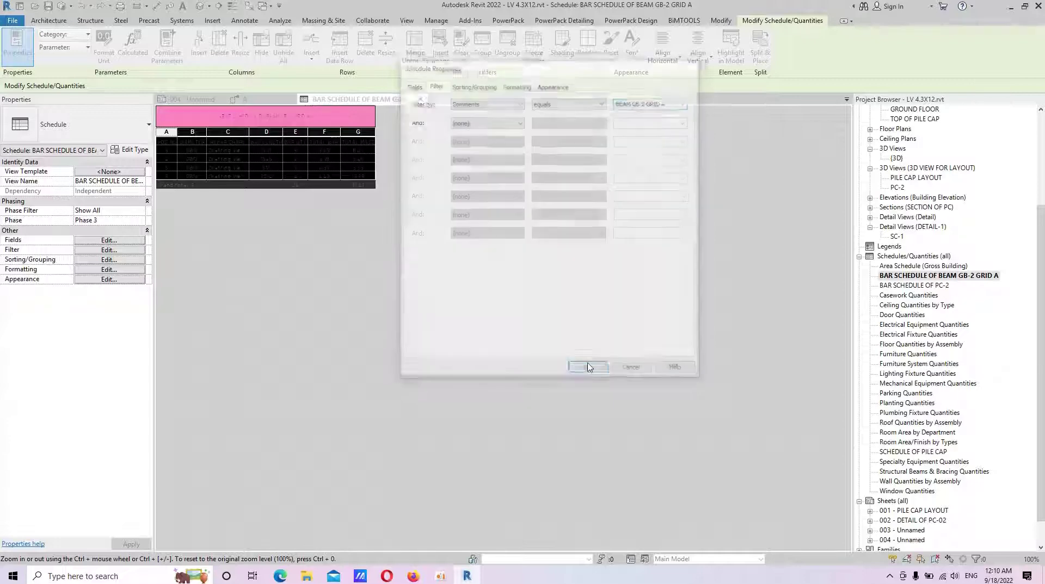
{"action": "left_click", "coordinate": [260, 104]}
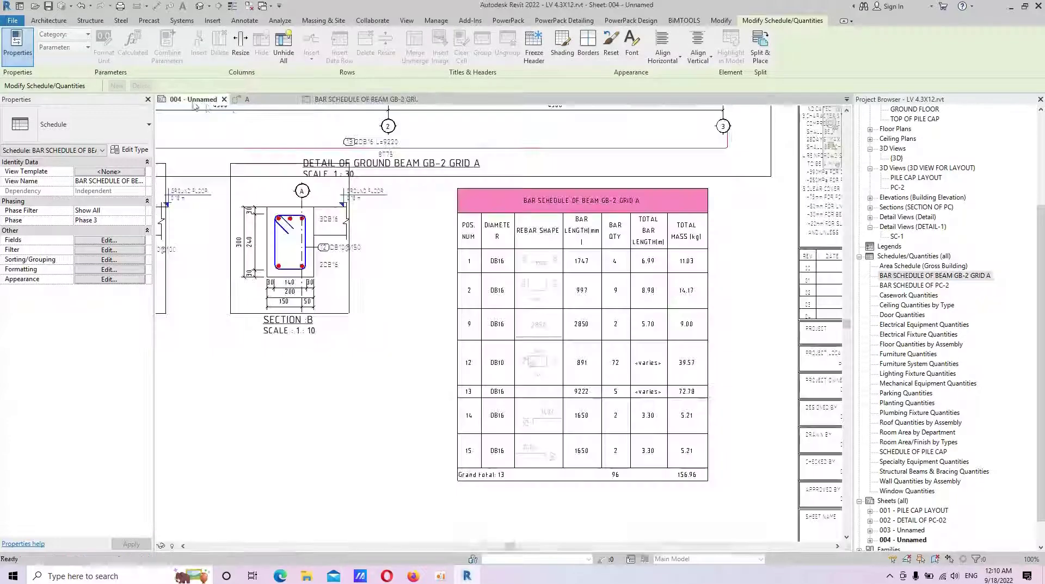
{"action": "left_click", "coordinate": [294, 99]}
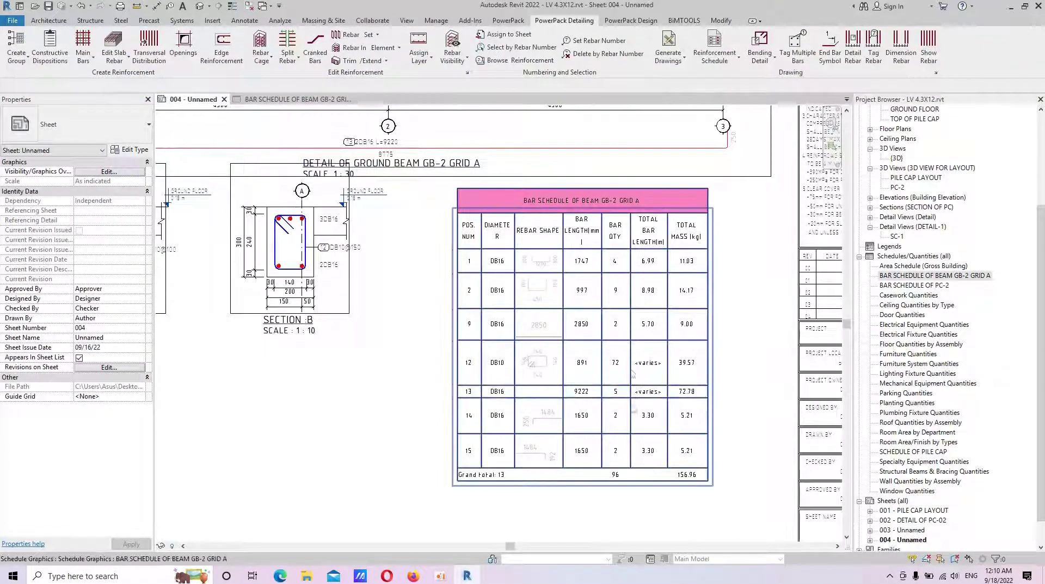
Zoom in on sheet 004 and select the GB-2 bar schedule placed on it
{"action": "scroll", "coordinate": [609, 419], "scroll_direction": "up", "scroll_amount": 2}
{"action": "scroll", "coordinate": [634, 348], "scroll_direction": "up", "scroll_amount": 2}
{"action": "scroll", "coordinate": [511, 368], "scroll_direction": "up", "scroll_amount": 2}
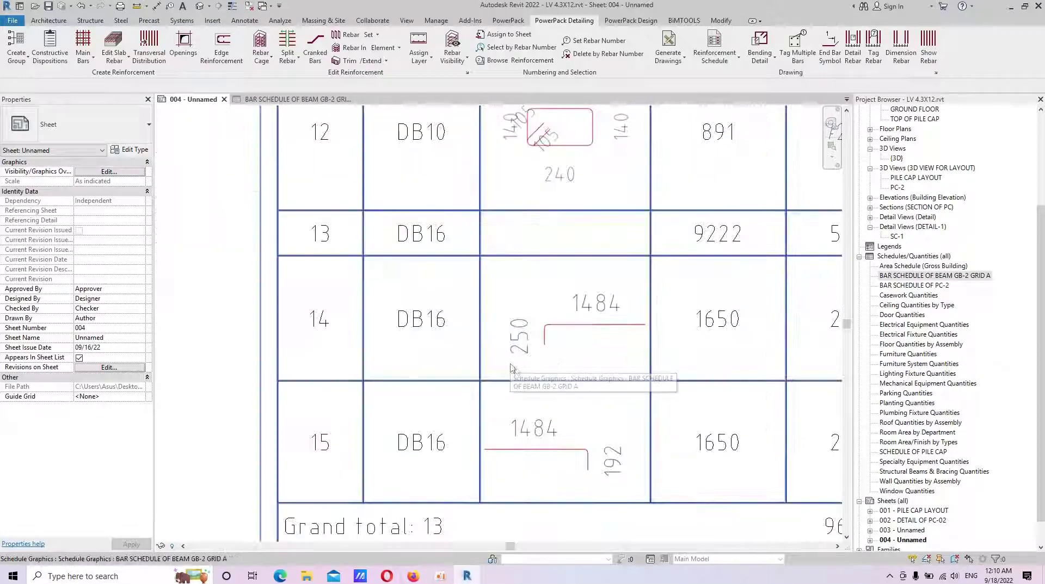
{"action": "scroll", "coordinate": [510, 369], "scroll_direction": "down", "scroll_amount": 3}
{"action": "scroll", "coordinate": [544, 337], "scroll_direction": "up", "scroll_amount": 1}
{"action": "scroll", "coordinate": [556, 328], "scroll_direction": "up", "scroll_amount": 1}
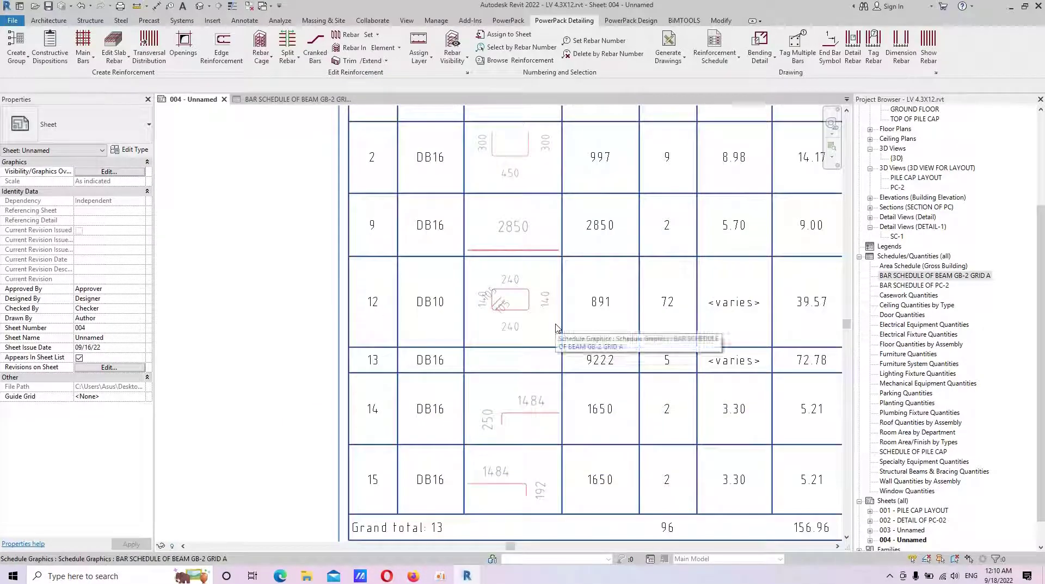
{"action": "scroll", "coordinate": [514, 323], "scroll_direction": "up", "scroll_amount": 1}
{"action": "scroll", "coordinate": [512, 322], "scroll_direction": "up", "scroll_amount": 1}
{"action": "scroll", "coordinate": [532, 206], "scroll_direction": "down", "scroll_amount": 3}
{"action": "scroll", "coordinate": [531, 206], "scroll_direction": "up", "scroll_amount": 1}
{"action": "scroll", "coordinate": [532, 205], "scroll_direction": "up", "scroll_amount": 1}
{"action": "scroll", "coordinate": [532, 205], "scroll_direction": "up", "scroll_amount": 1}
{"action": "left_click", "coordinate": [531, 206]}
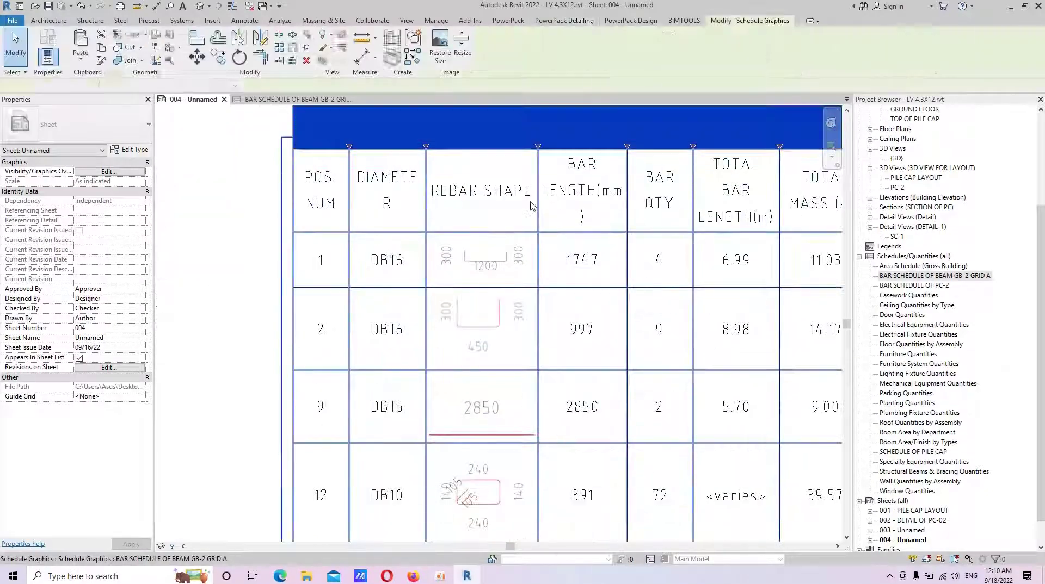
{"action": "scroll", "coordinate": [546, 155], "scroll_direction": "up", "scroll_amount": 1}
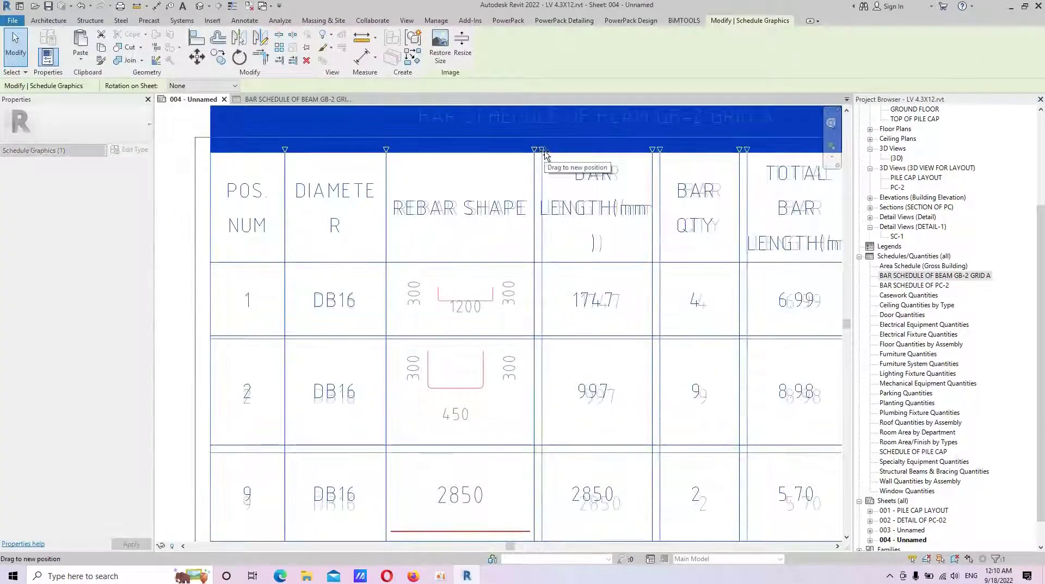
{"action": "scroll", "coordinate": [445, 308], "scroll_direction": "up", "scroll_amount": 3}
{"action": "scroll", "coordinate": [445, 307], "scroll_direction": "down", "scroll_amount": 2}
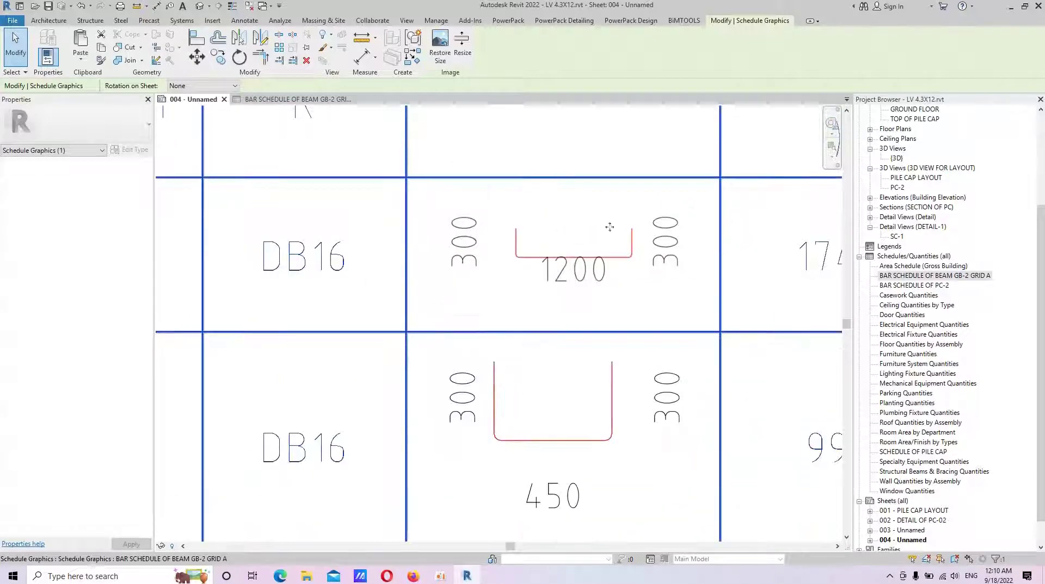
{"action": "scroll", "coordinate": [609, 227], "scroll_direction": "down", "scroll_amount": 1}
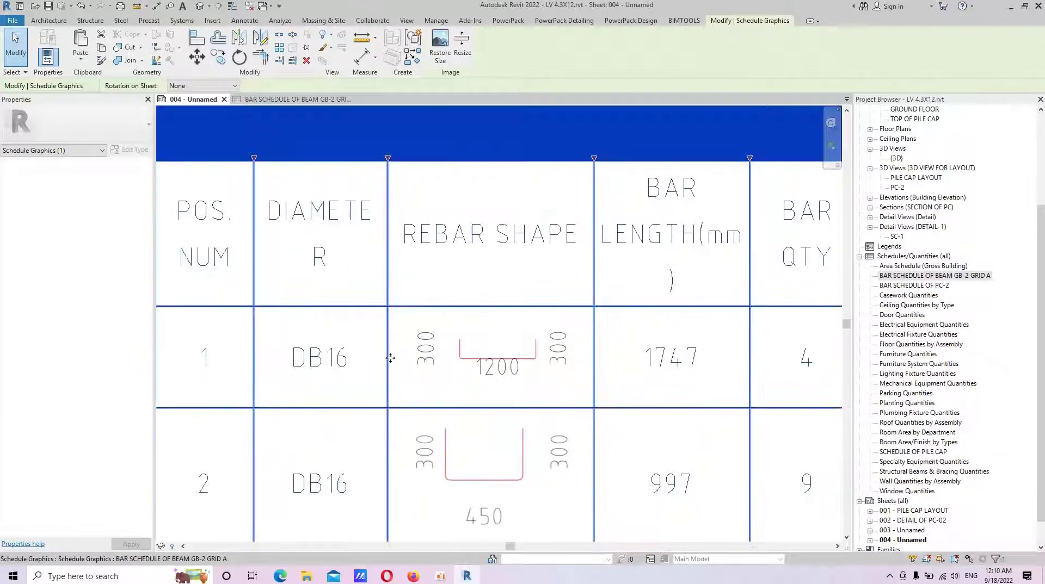
{"action": "left_click_drag", "start_coordinate": [451, 315], "coordinate": [444, 333]}
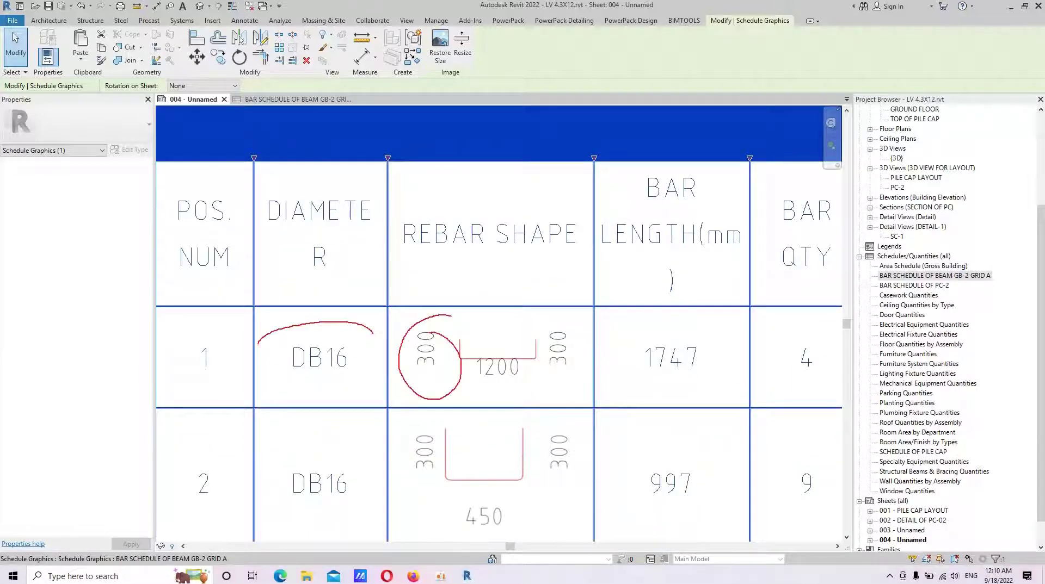
{"action": "scroll", "coordinate": [325, 344], "scroll_direction": "down", "scroll_amount": 1}
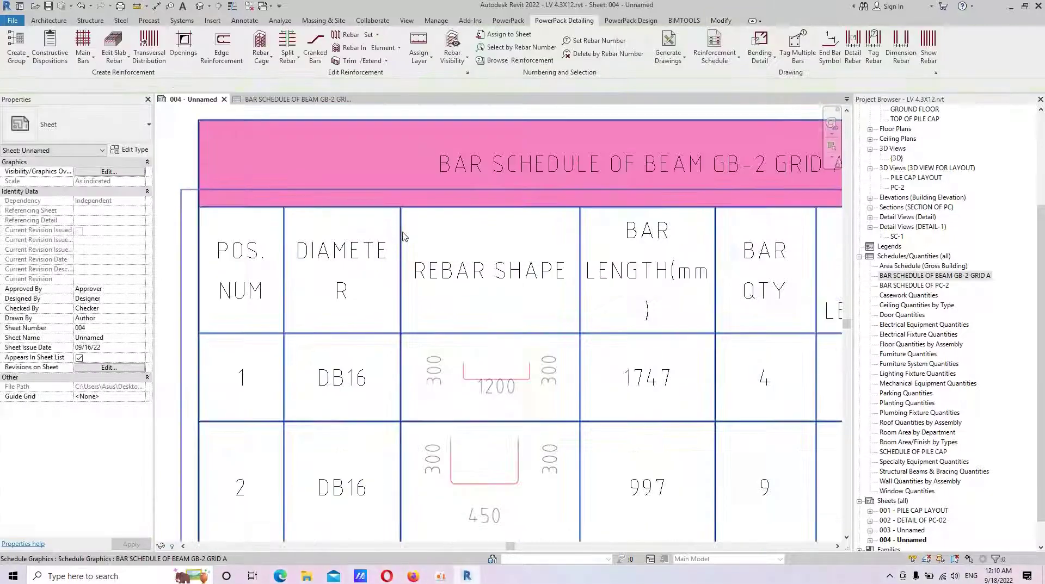
Widen the DIAMETER, BAR LENGTH, BAR QTY and TOTAL BAR LENGTH columns so headers fit on one line
{"action": "left_click_drag", "start_coordinate": [402, 208], "coordinate": [405, 207]}
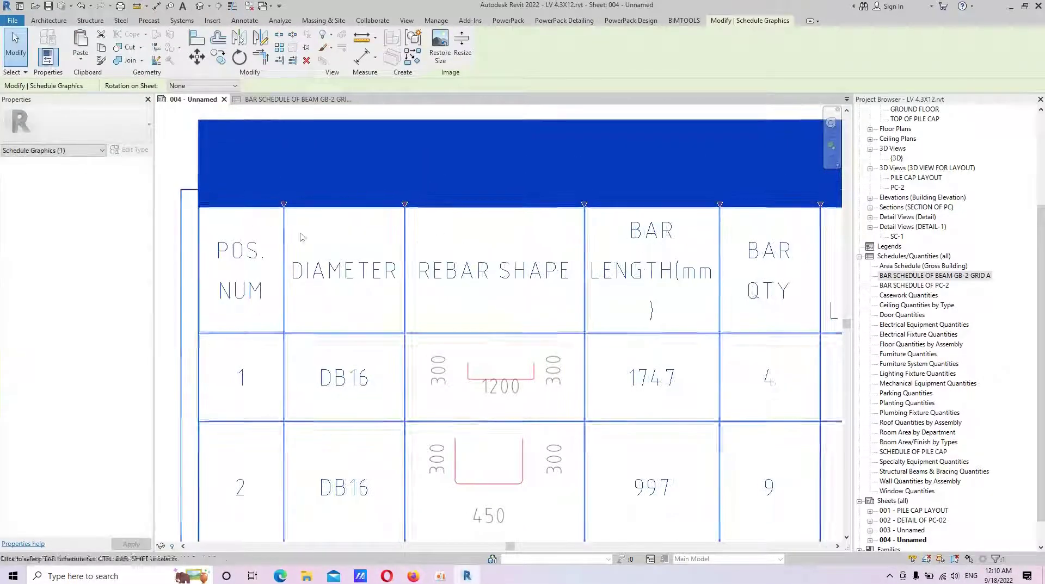
{"action": "scroll", "coordinate": [329, 226], "scroll_direction": "down", "scroll_amount": 2}
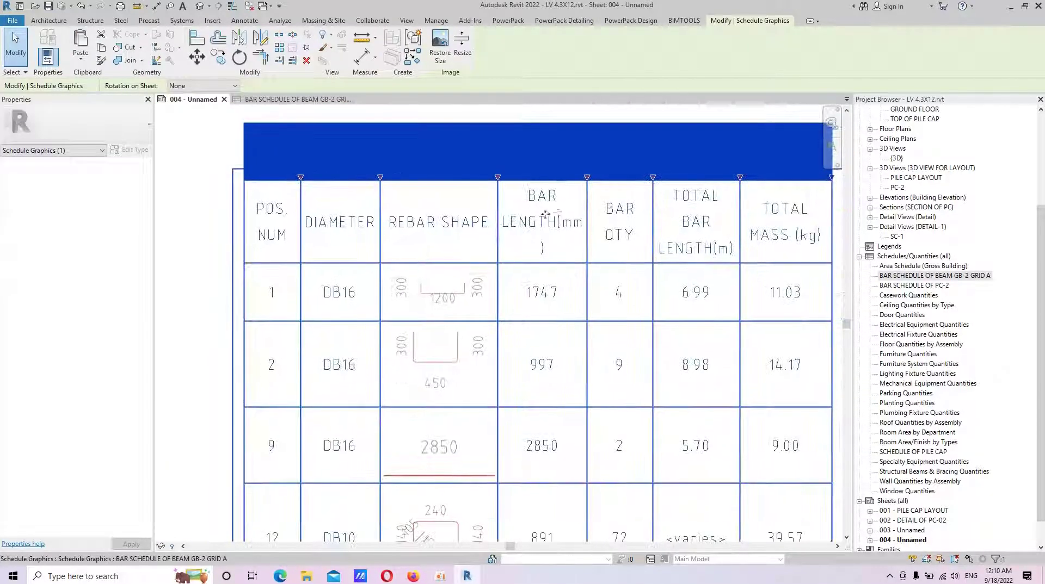
{"action": "left_click_drag", "start_coordinate": [544, 187], "coordinate": [553, 187]}
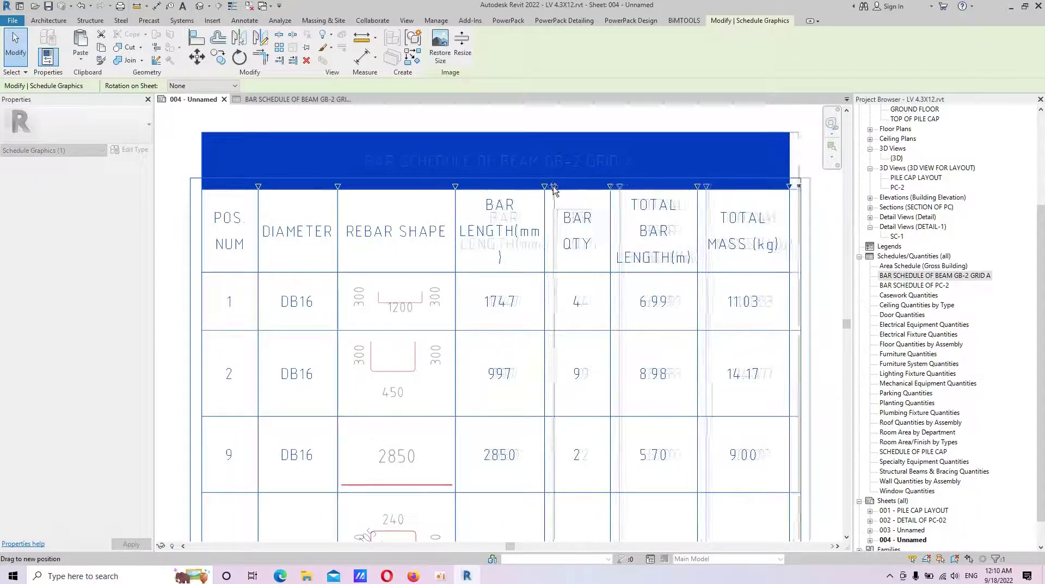
{"action": "left_click_drag", "start_coordinate": [619, 188], "coordinate": [609, 191]}
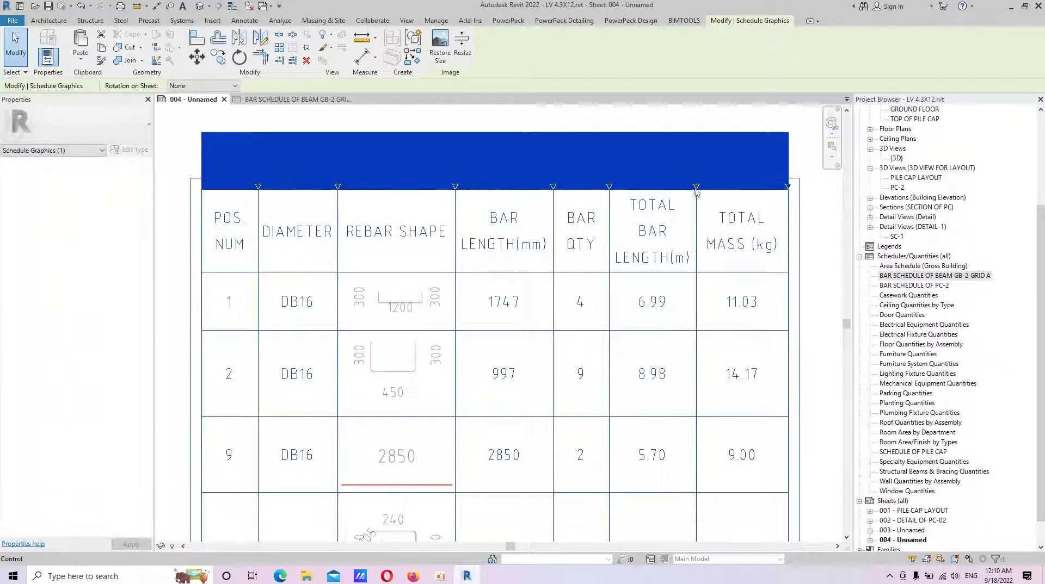
{"action": "left_click_drag", "start_coordinate": [696, 193], "coordinate": [659, 201]}
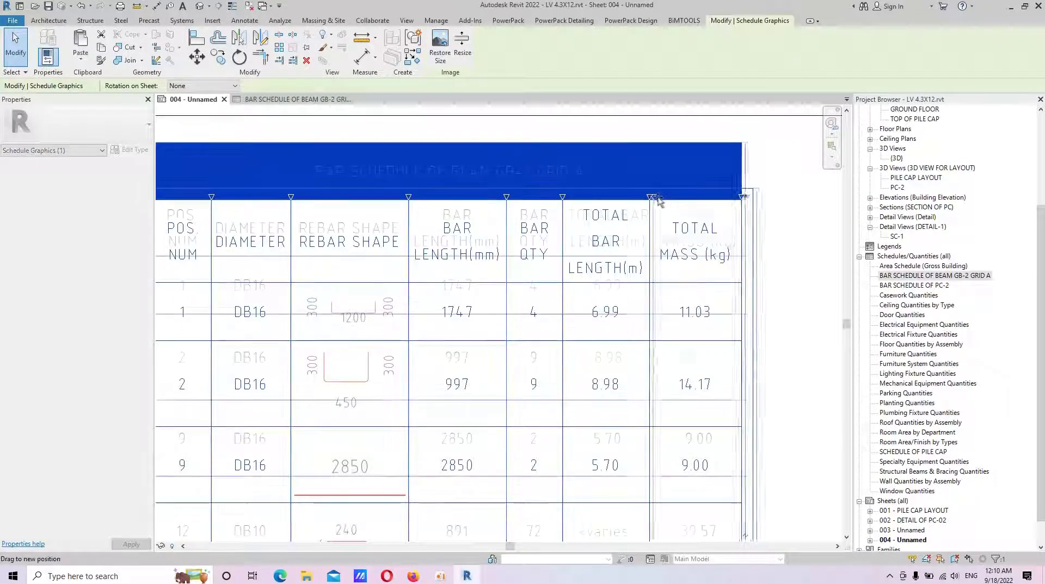
{"action": "scroll", "coordinate": [756, 206], "scroll_direction": "down", "scroll_amount": 2}
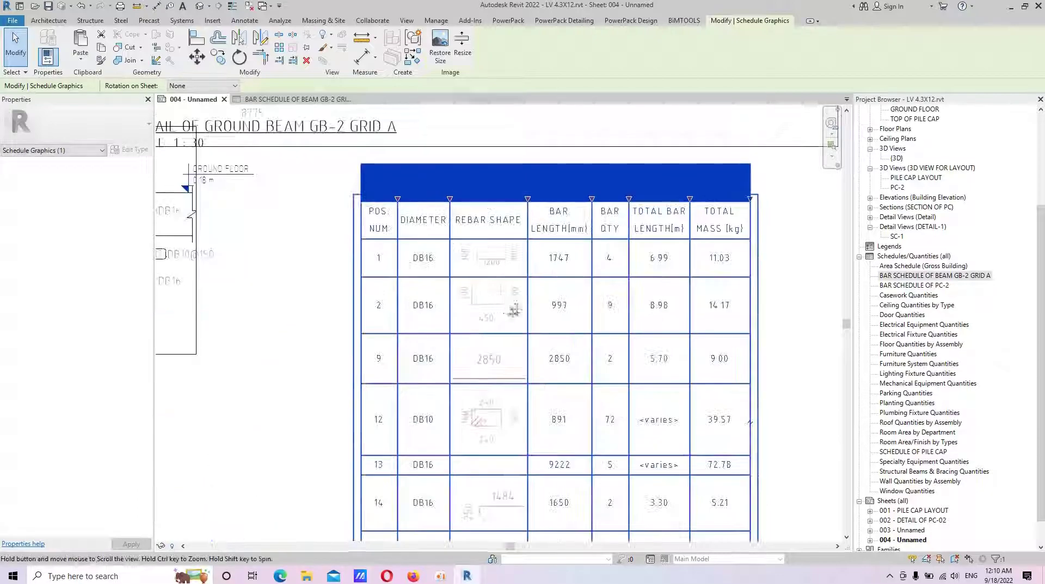
{"action": "scroll", "coordinate": [544, 262], "scroll_direction": "up", "scroll_amount": 3}
{"action": "key", "text": "Escape"}
Review the finished sheet and bring up Print for sheet 004 with Adobe PDF, current window
{"action": "scroll", "coordinate": [572, 234], "scroll_direction": "down", "scroll_amount": 3}
{"action": "scroll", "coordinate": [593, 213], "scroll_direction": "up", "scroll_amount": 2}
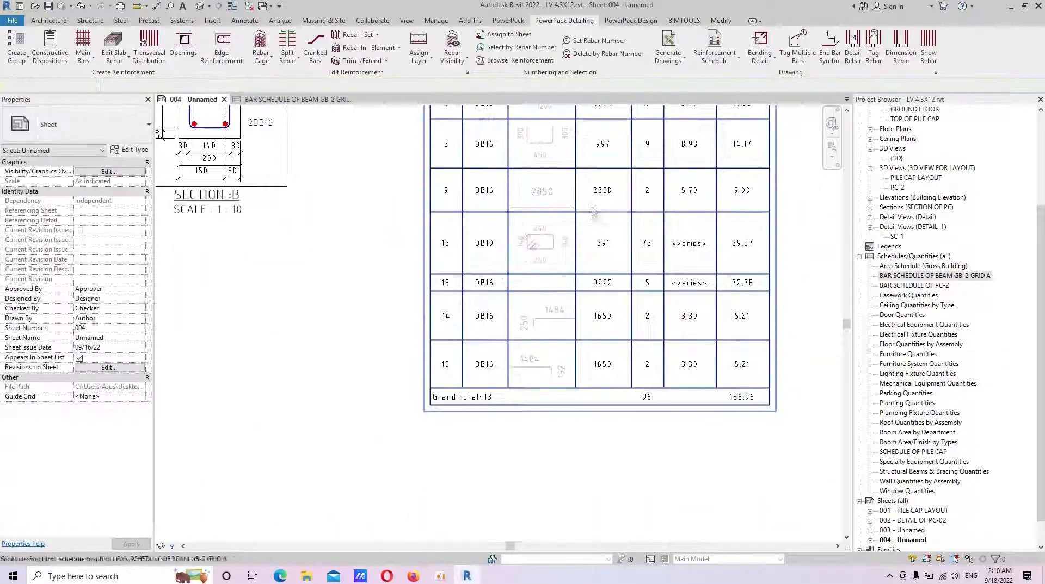
{"action": "scroll", "coordinate": [587, 356], "scroll_direction": "up", "scroll_amount": 2}
{"action": "scroll", "coordinate": [588, 356], "scroll_direction": "down", "scroll_amount": 2}
{"action": "scroll", "coordinate": [593, 381], "scroll_direction": "down", "scroll_amount": 2}
{"action": "scroll", "coordinate": [485, 305], "scroll_direction": "down", "scroll_amount": 2}
{"action": "scroll", "coordinate": [490, 338], "scroll_direction": "down", "scroll_amount": 1}
{"action": "scroll", "coordinate": [492, 381], "scroll_direction": "down", "scroll_amount": 1}
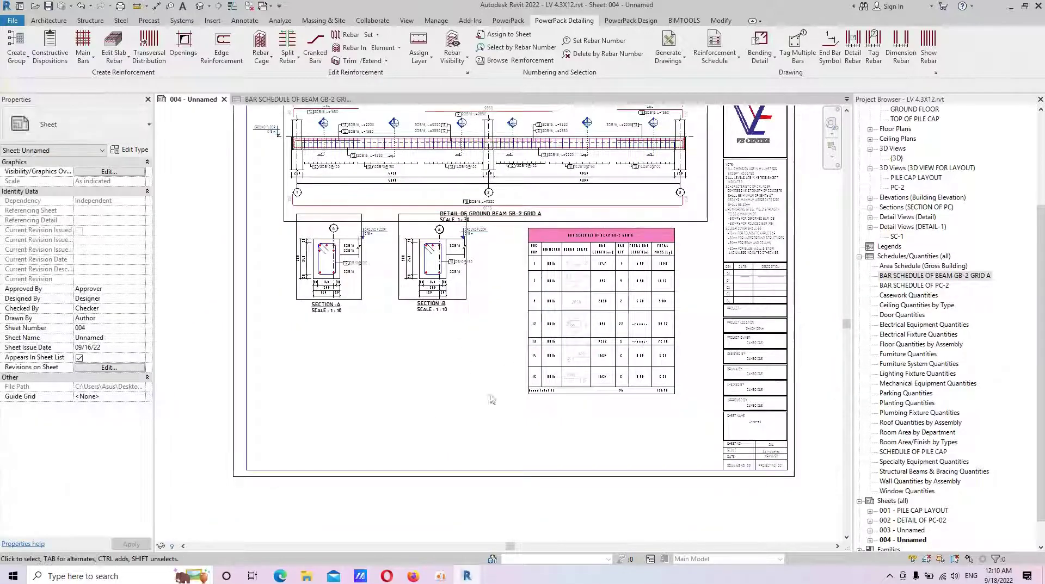
{"action": "scroll", "coordinate": [492, 399], "scroll_direction": "down", "scroll_amount": 1}
{"action": "scroll", "coordinate": [468, 283], "scroll_direction": "up", "scroll_amount": 1}
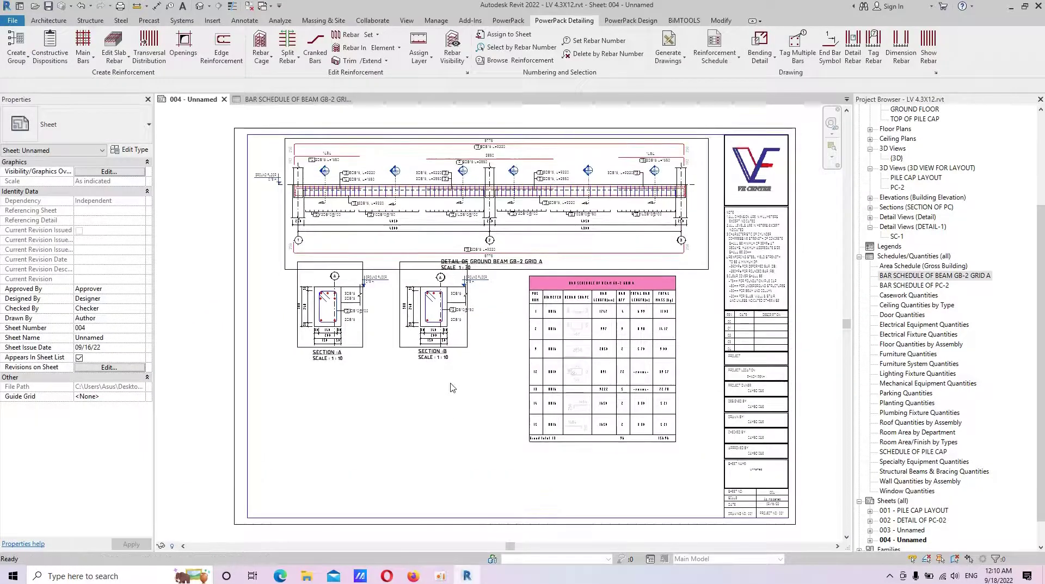
{"action": "key", "text": "ctrl+p"}
Print sheet 004 to Adobe PDF, overwriting LV 4.pdf on the Desktop
{"action": "key", "text": "Escape"}
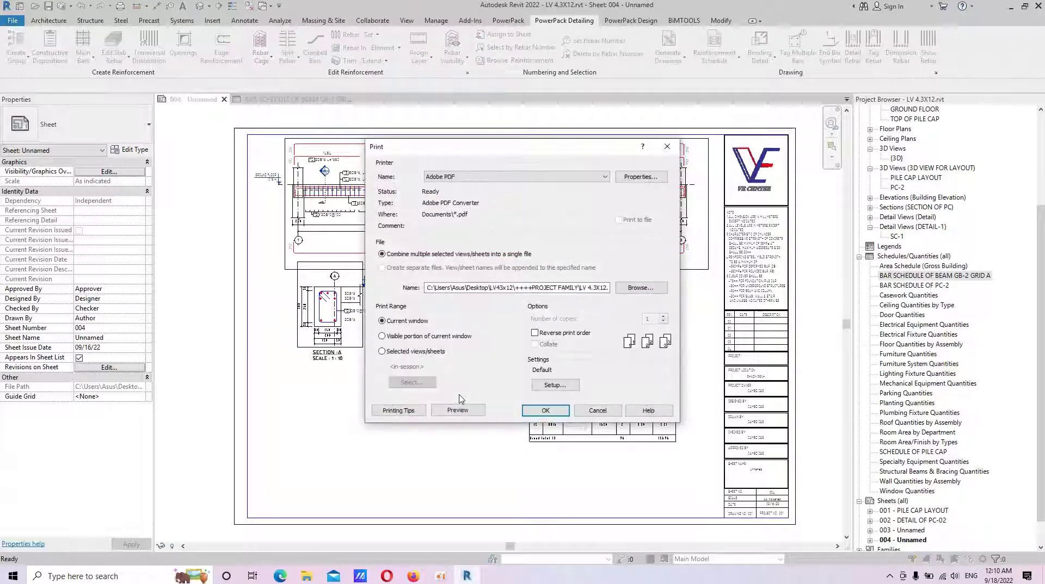
{"action": "left_click", "coordinate": [545, 410]}
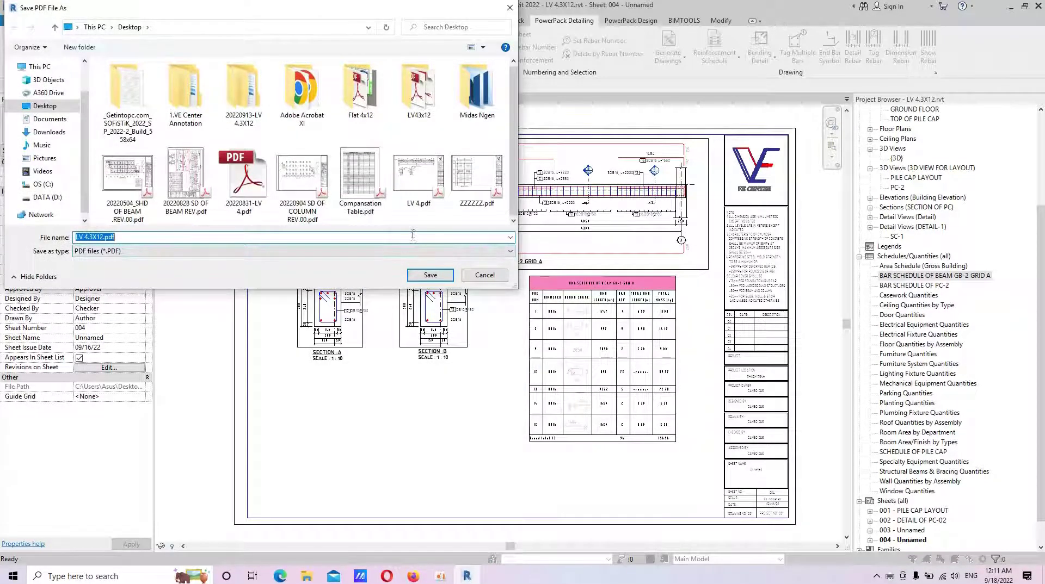
{"action": "left_click", "coordinate": [418, 180]}
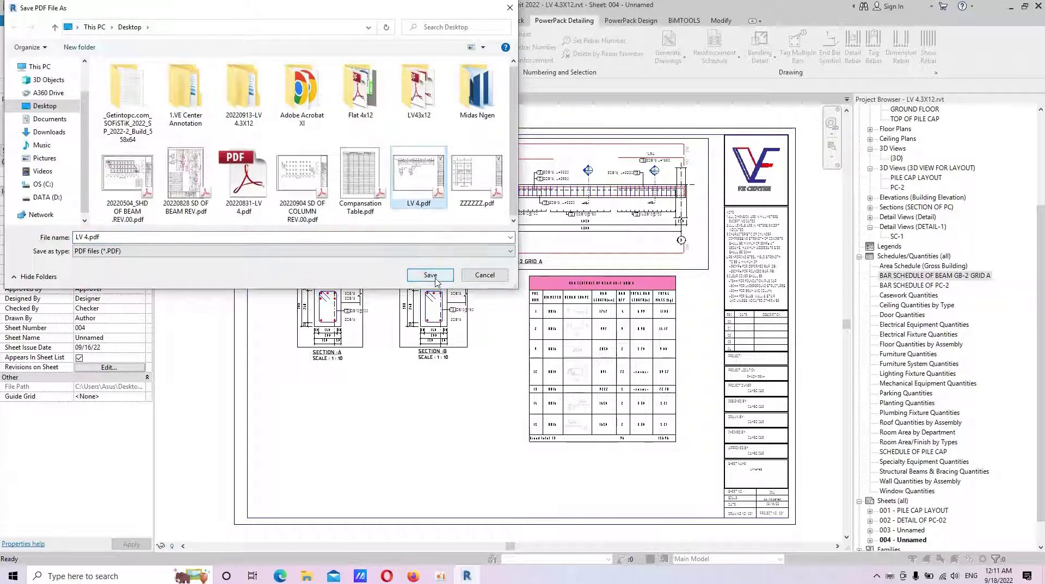
{"action": "left_click", "coordinate": [429, 275]}
{"action": "left_click", "coordinate": [562, 354]}
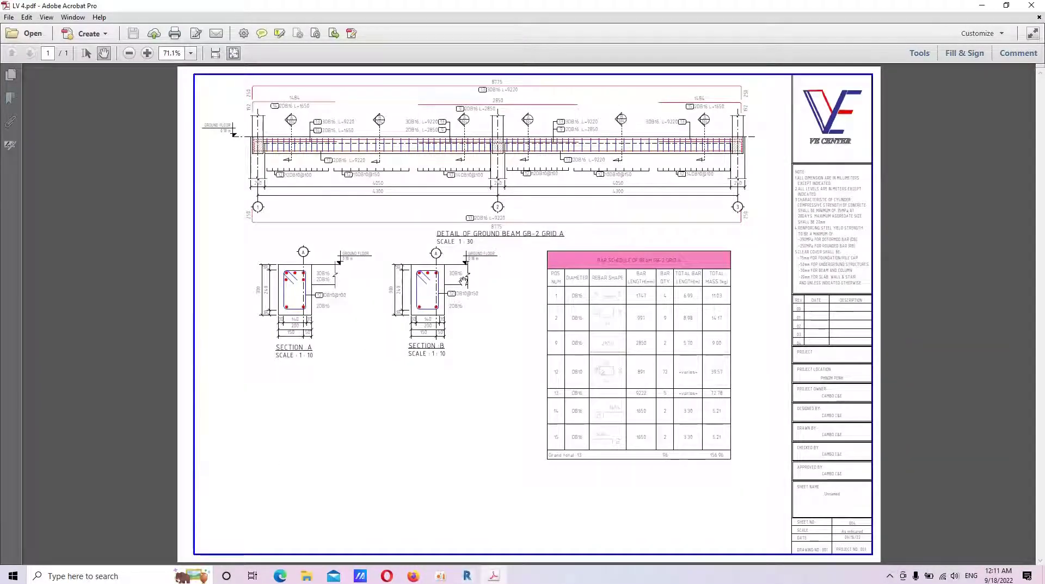
Zoom and pan around LV 4.pdf to inspect the GB-2 beam detail, Sections A and B, and the bar schedule
{"action": "scroll", "coordinate": [466, 261], "scroll_direction": "up", "scroll_amount": 2, "text": "ctrl"}
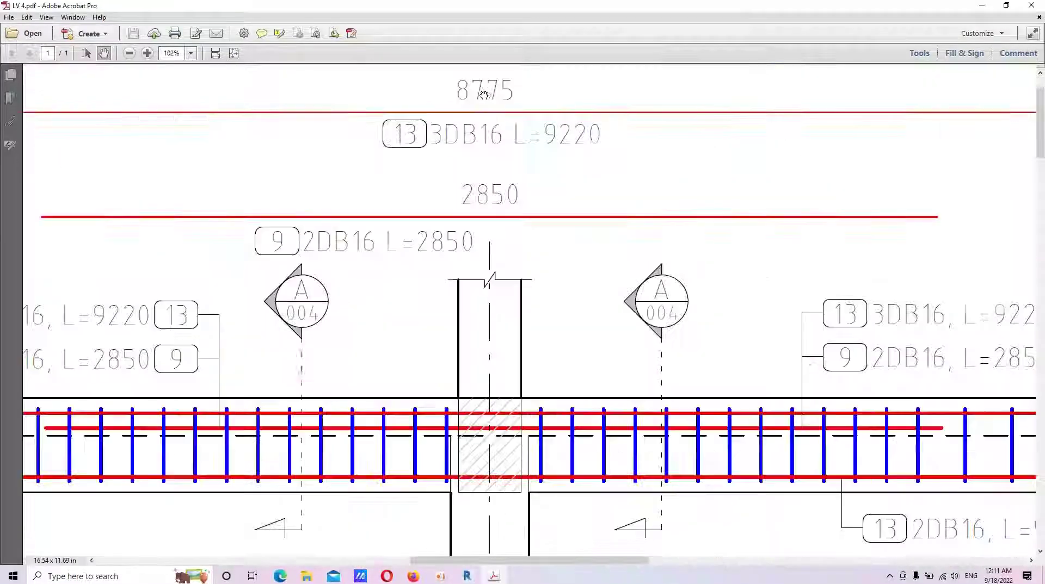
{"action": "scroll", "coordinate": [394, 404], "scroll_direction": "up", "scroll_amount": 4, "text": "ctrl"}
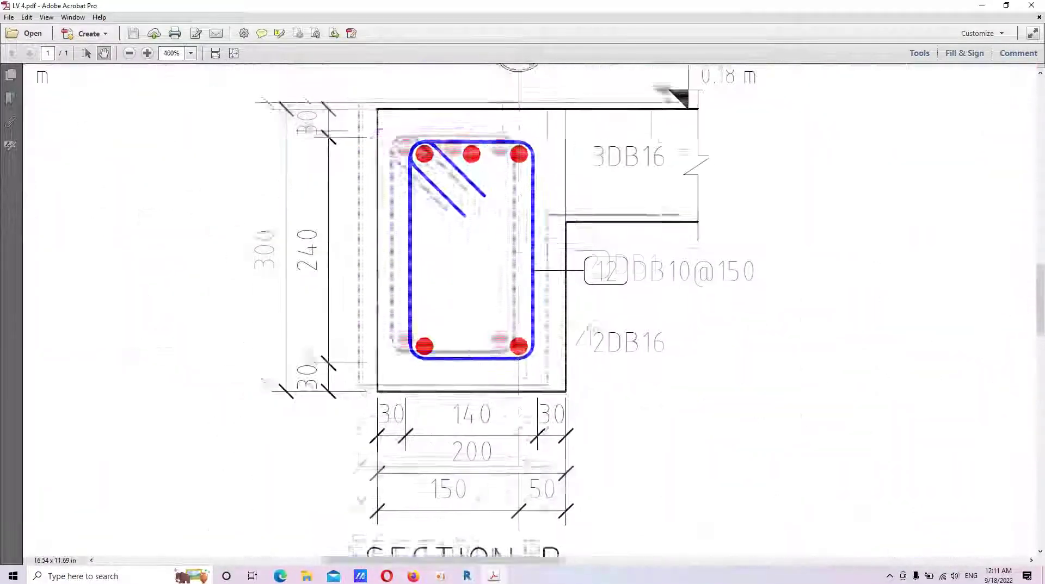
{"action": "scroll", "coordinate": [348, 288], "scroll_direction": "down", "scroll_amount": 2, "text": "ctrl"}
{"action": "scroll", "coordinate": [574, 337], "scroll_direction": "up", "scroll_amount": 2}
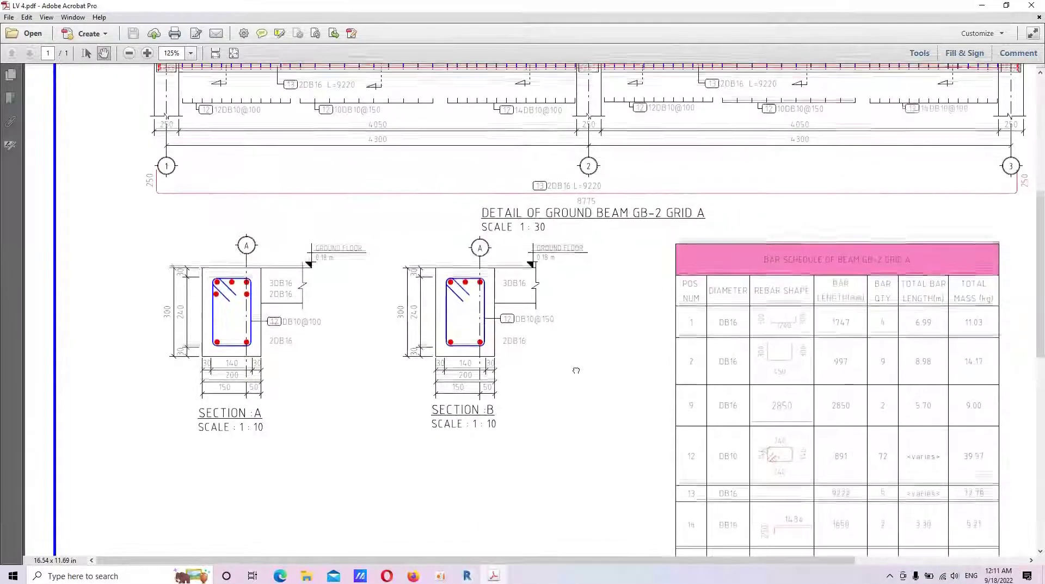
{"action": "scroll", "coordinate": [598, 374], "scroll_direction": "up", "scroll_amount": 3}
{"action": "scroll", "coordinate": [576, 375], "scroll_direction": "right", "scroll_amount": 2}
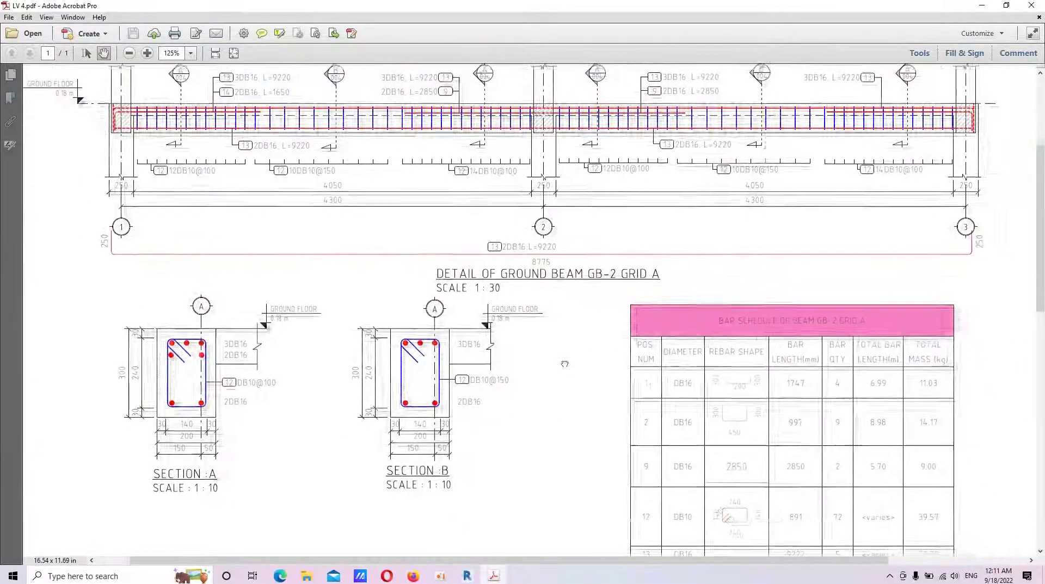